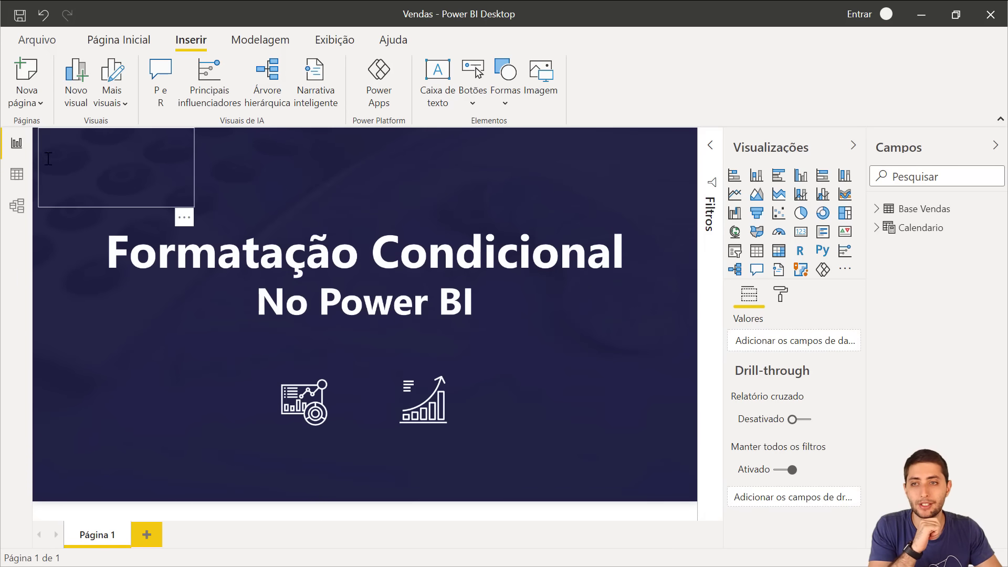
Step: Open the Base Vendas table data and sort it by Data da Venda in ascending order
{"action": "left_click", "coordinate": [17, 174]}
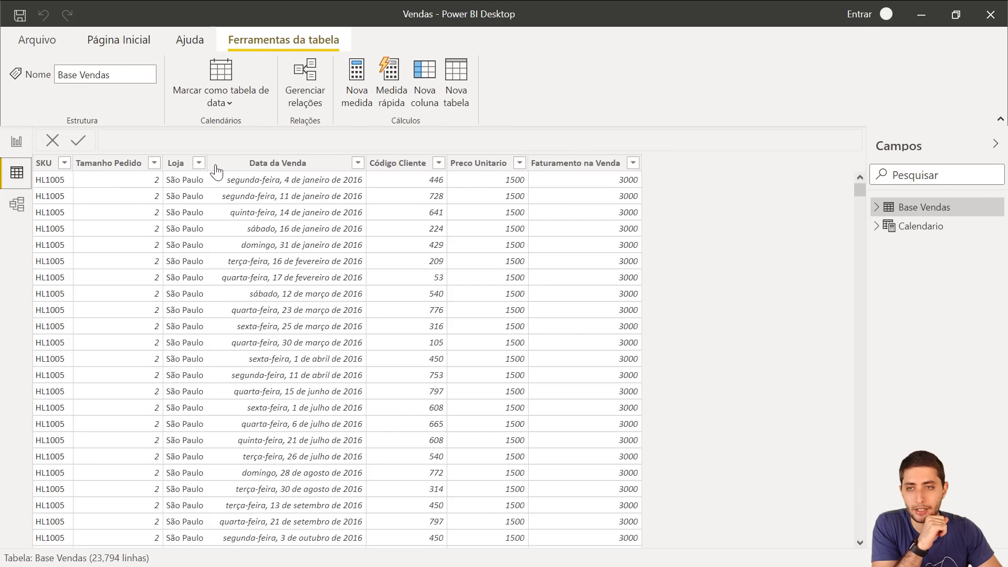
{"action": "left_click", "coordinate": [111, 167]}
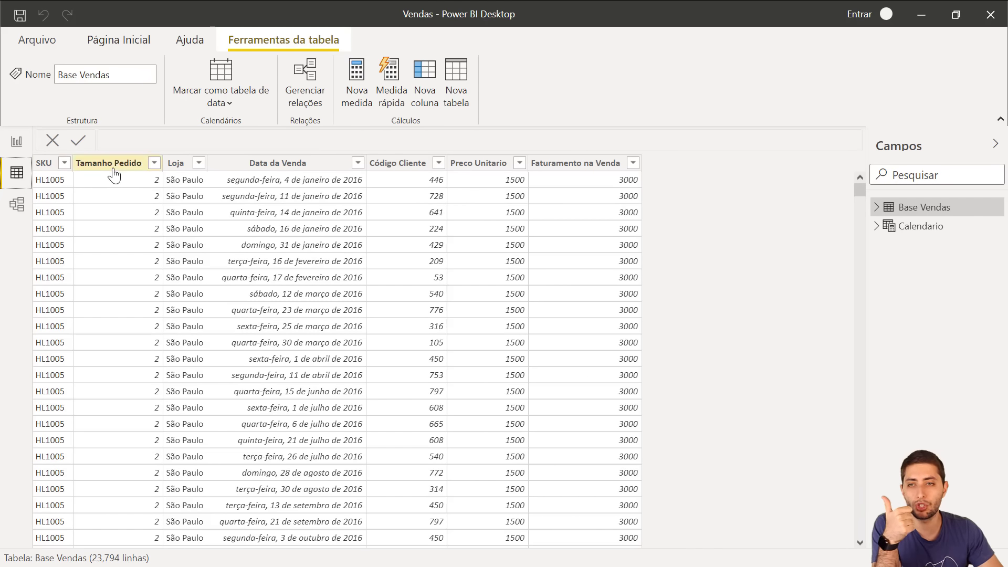
{"action": "left_click", "coordinate": [177, 164]}
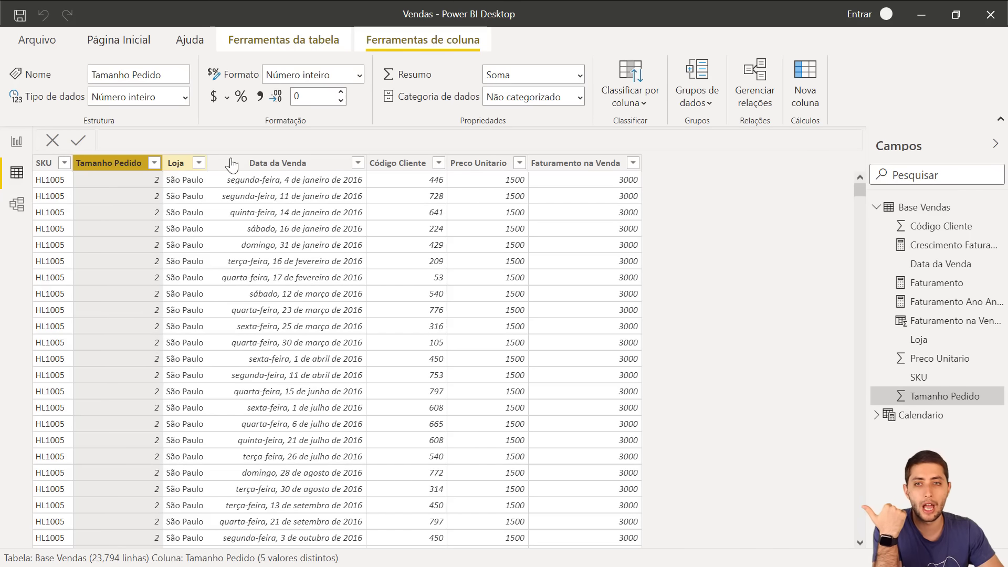
{"action": "left_click", "coordinate": [350, 164]}
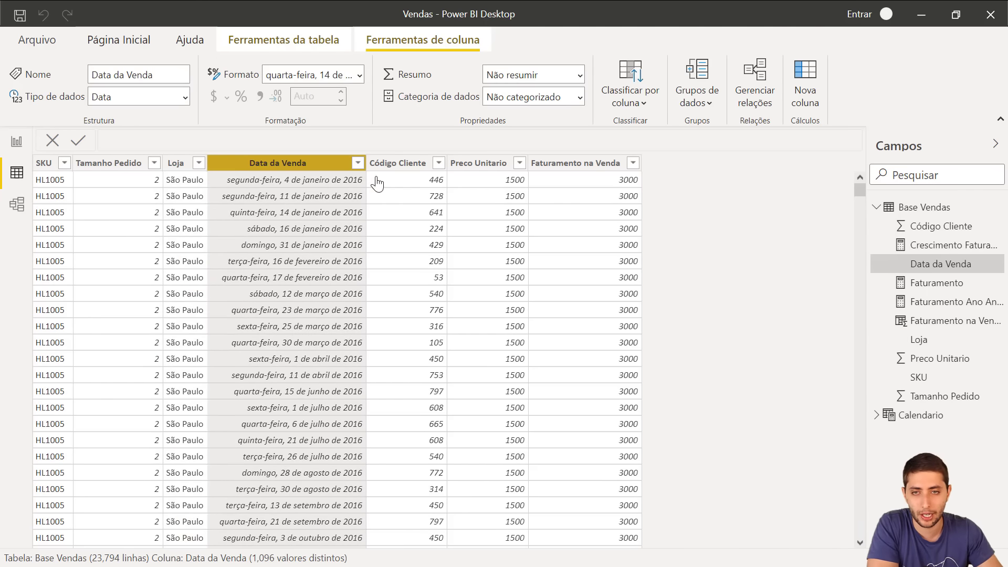
{"action": "left_click", "coordinate": [357, 162]}
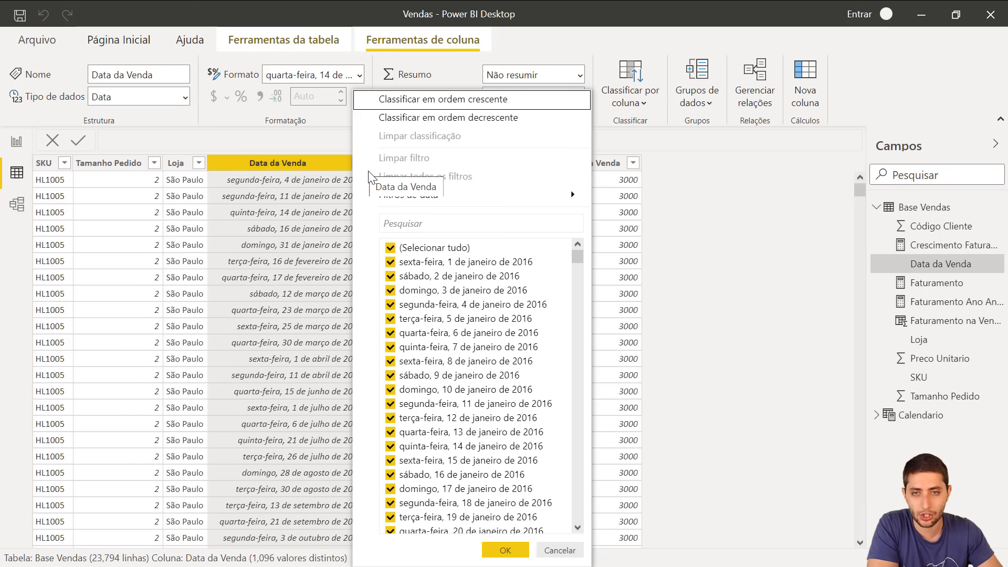
{"action": "left_click", "coordinate": [417, 99]}
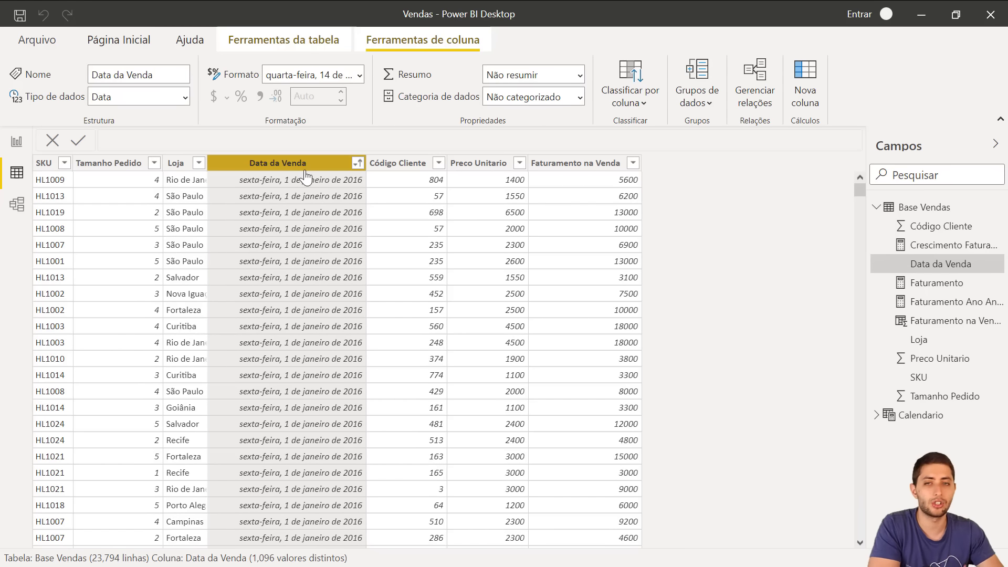
Step: Review the customer code, unit price and sale revenue columns of Base Vendas and the Mes column of the Calendario table
{"action": "left_click", "coordinate": [390, 163]}
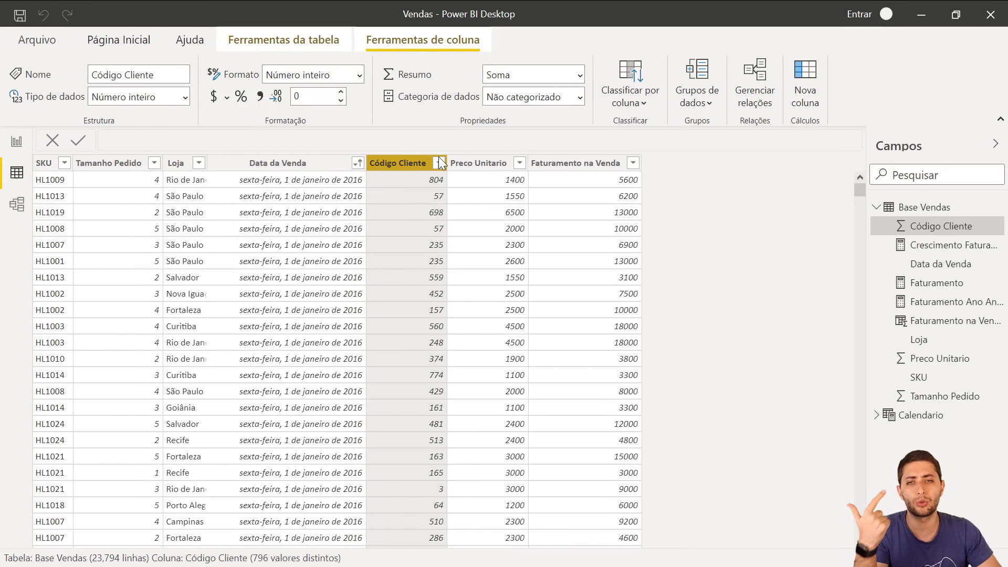
{"action": "left_click", "coordinate": [471, 164]}
{"action": "left_click", "coordinate": [576, 164]}
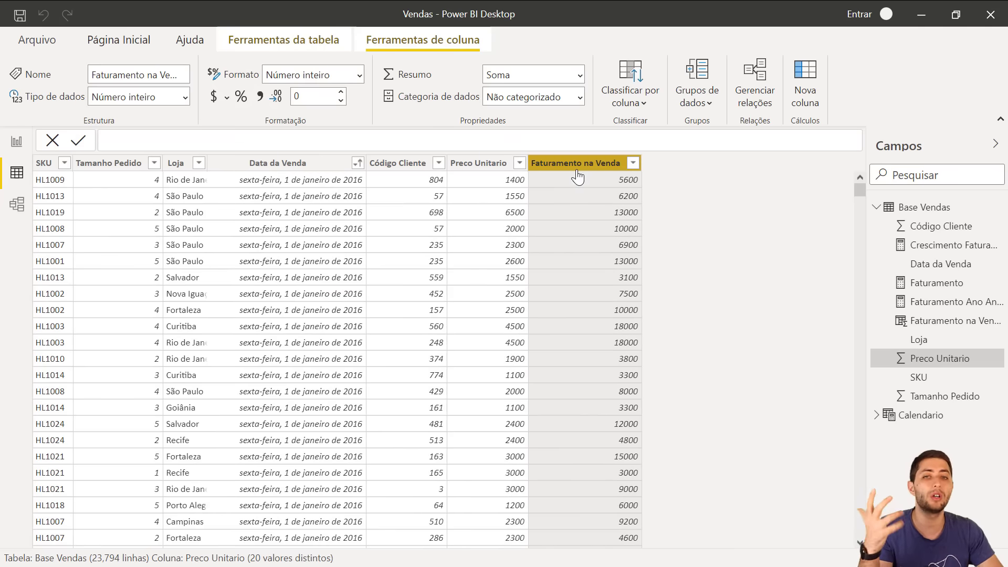
{"action": "left_click", "coordinate": [893, 416]}
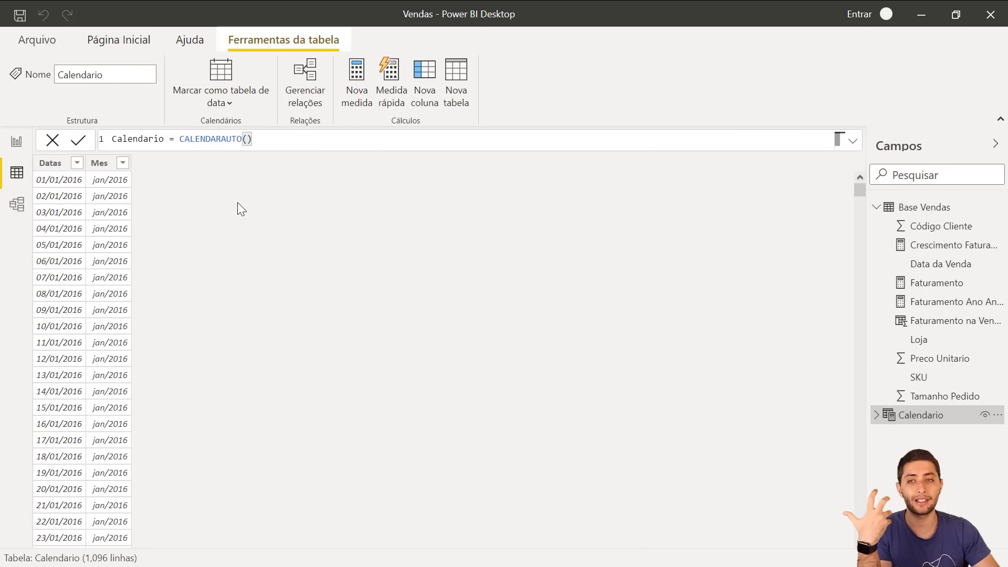
{"action": "left_click", "coordinate": [101, 191]}
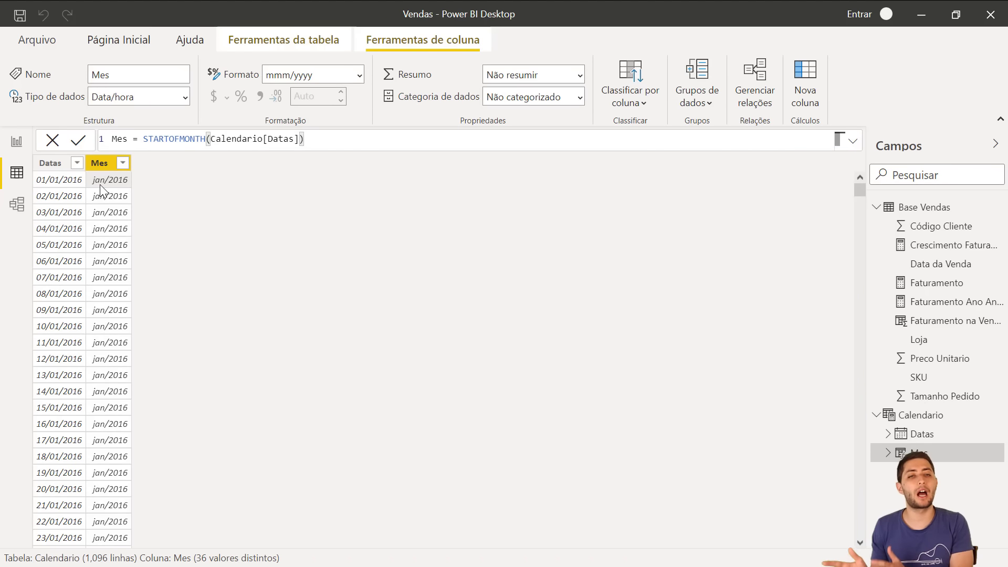
Step: Examine the DAX formulas of the Faturamento Ano Anterior, Faturamento and Crescimento Faturamento measures
{"action": "left_click", "coordinate": [940, 303]}
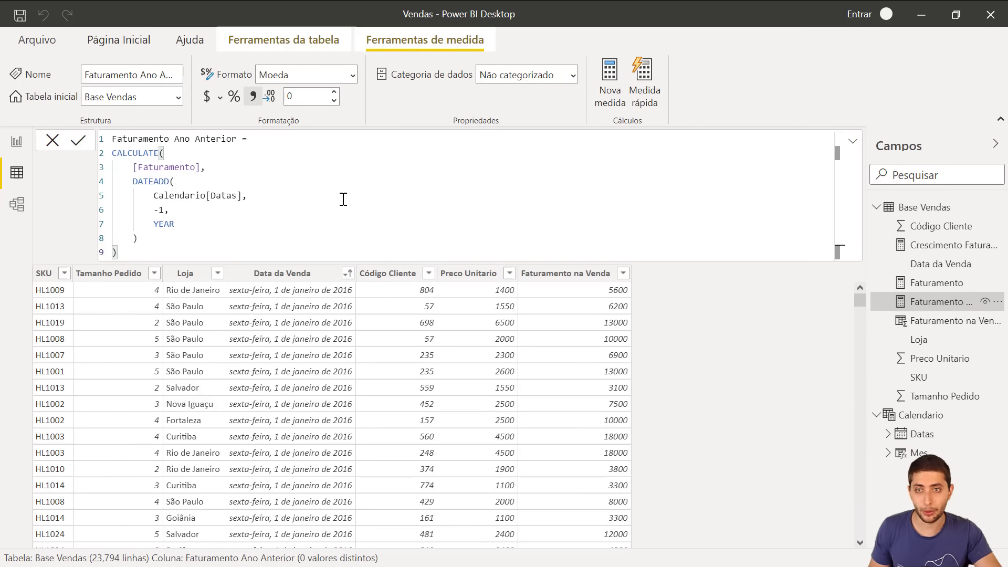
{"action": "scroll", "coordinate": [344, 201], "scroll_direction": "up", "scroll_amount": 3}
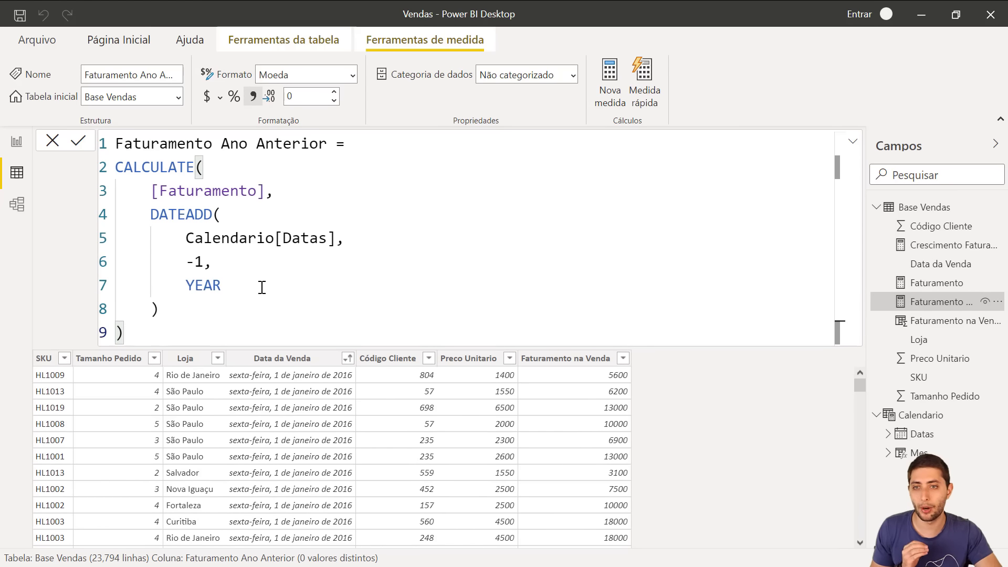
{"action": "left_click_drag", "start_coordinate": [262, 287], "coordinate": [160, 215]}
{"action": "left_click", "coordinate": [281, 306]}
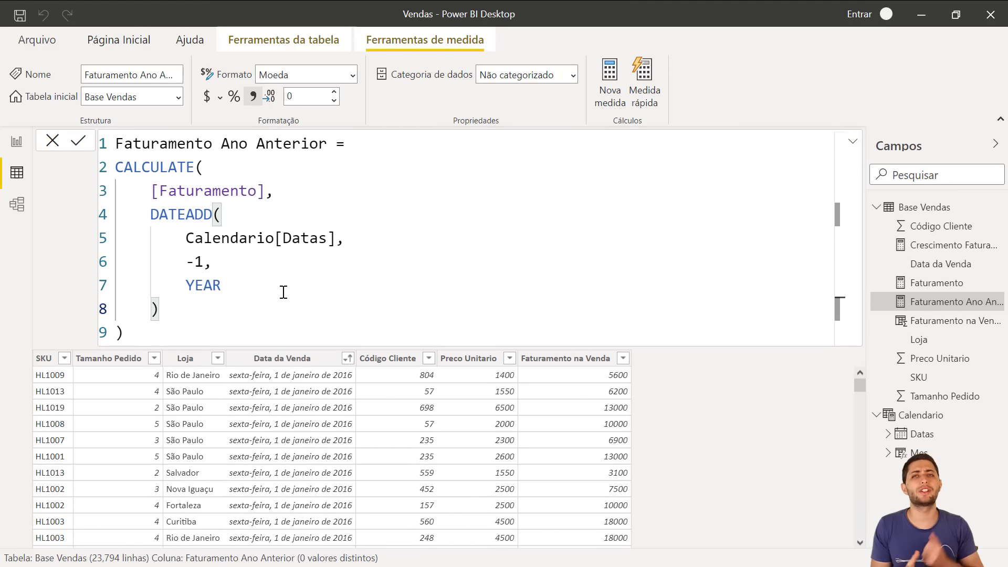
{"action": "key", "text": "Down"}
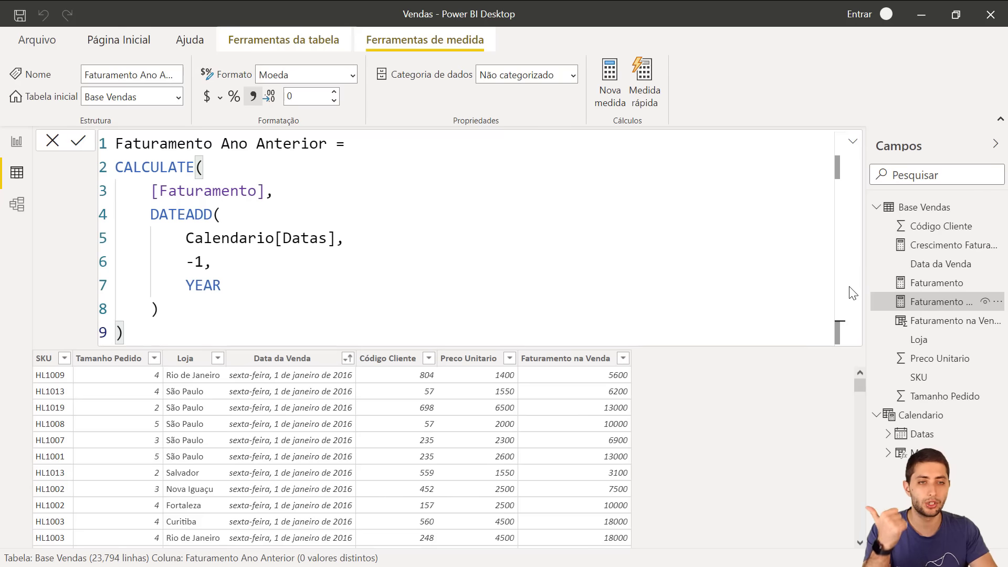
{"action": "left_click", "coordinate": [943, 284]}
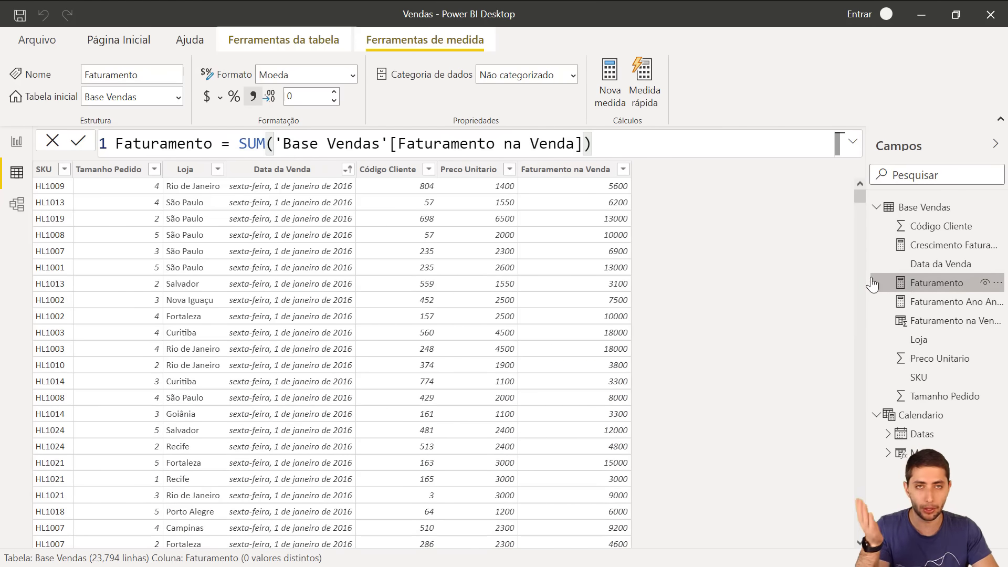
{"action": "left_click_drag", "start_coordinate": [611, 145], "coordinate": [566, 146]}
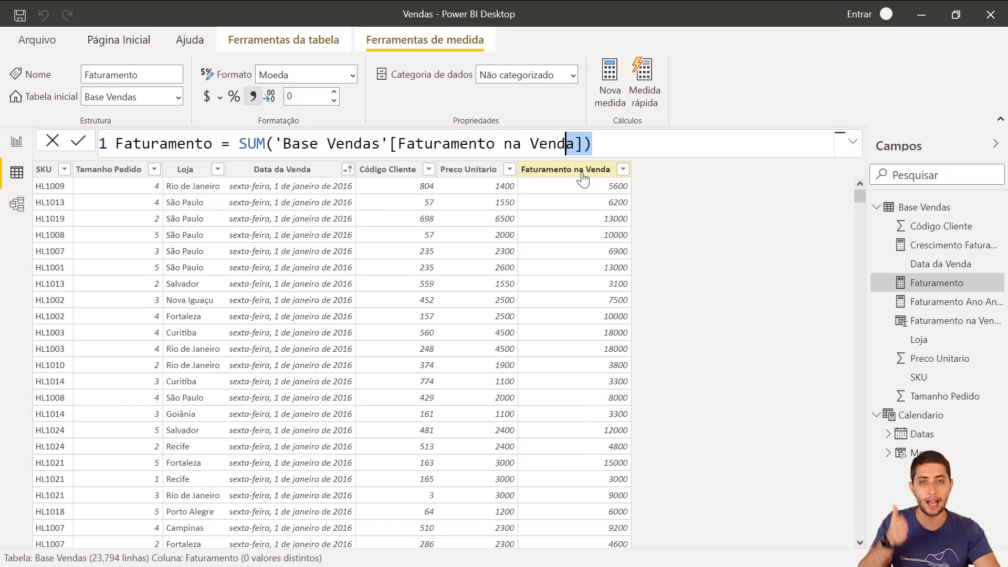
{"action": "left_click", "coordinate": [927, 302]}
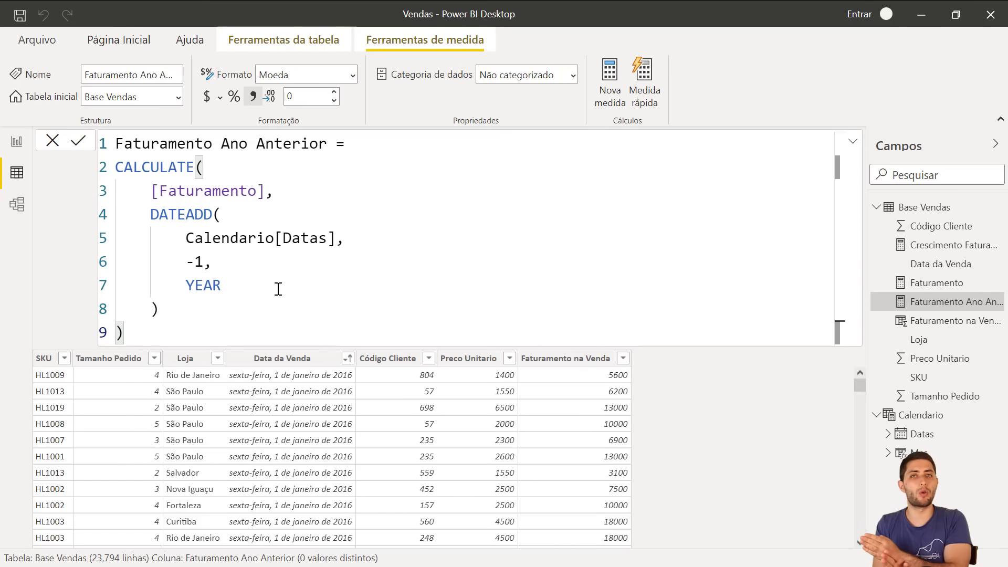
{"action": "left_click", "coordinate": [922, 245]}
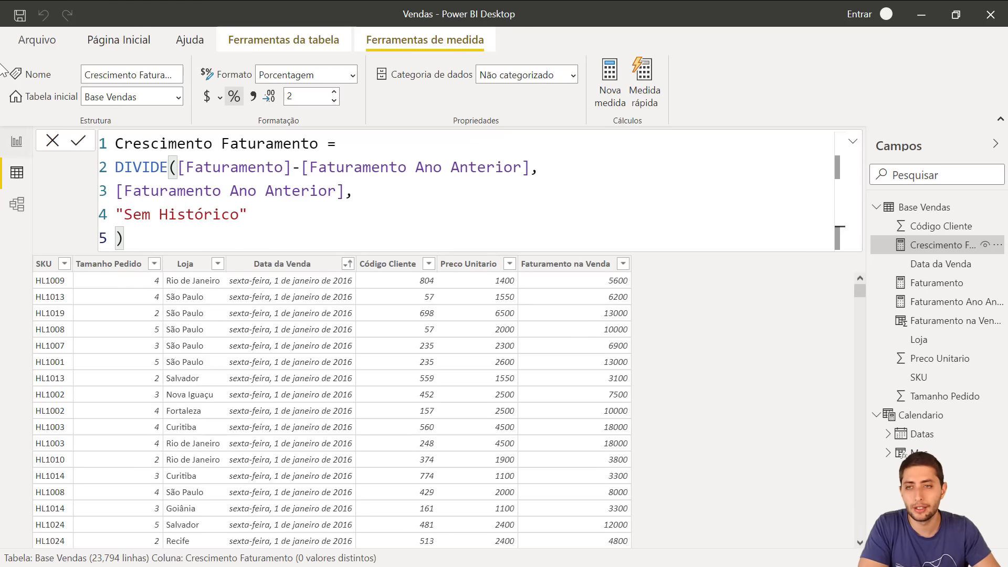
Step: Add a new report page and place an enlarged, empty matrix visual near the middle of its canvas
{"action": "left_click", "coordinate": [6, 143]}
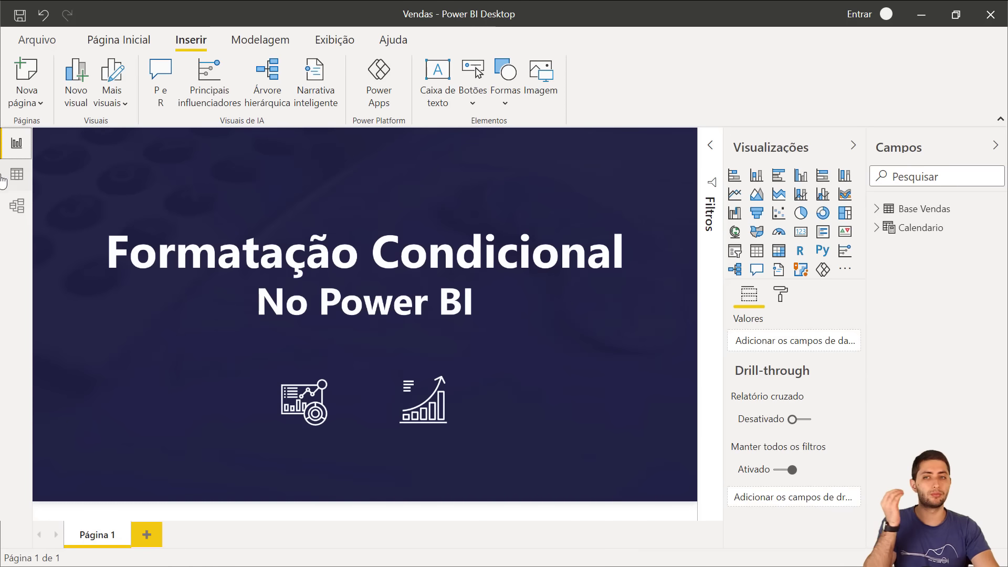
{"action": "left_click", "coordinate": [144, 528]}
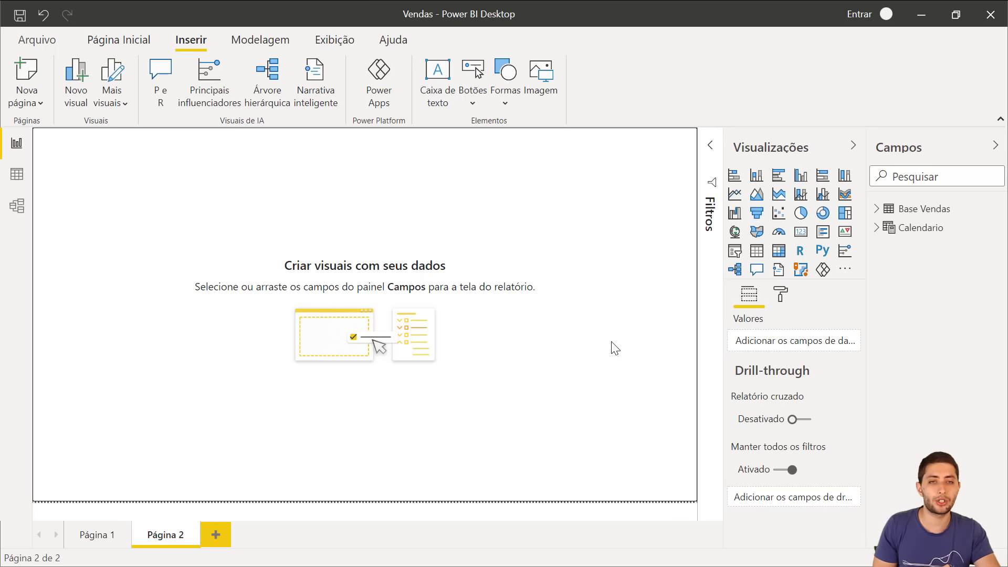
{"action": "left_click", "coordinate": [778, 253]}
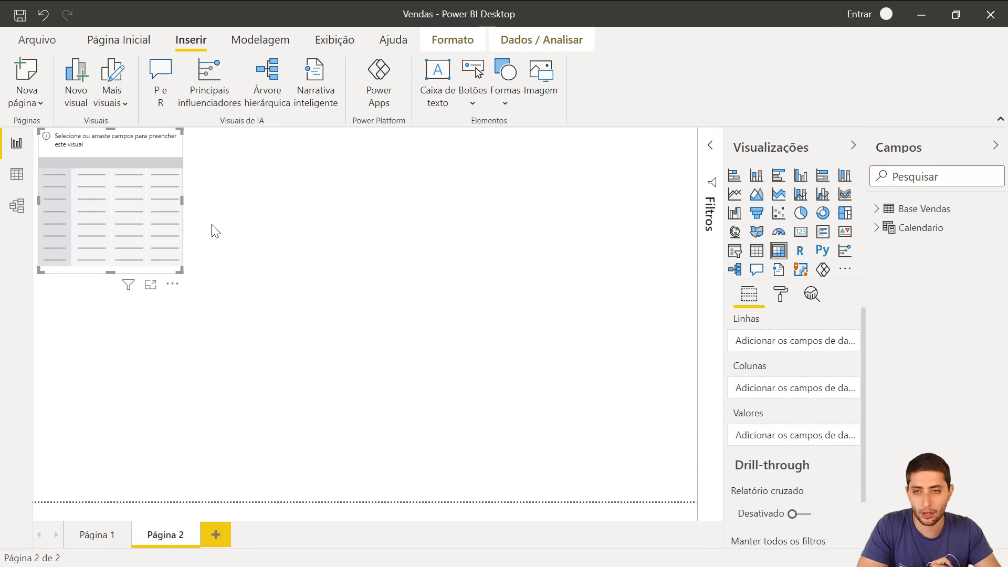
{"action": "left_click_drag", "start_coordinate": [147, 247], "coordinate": [432, 476]}
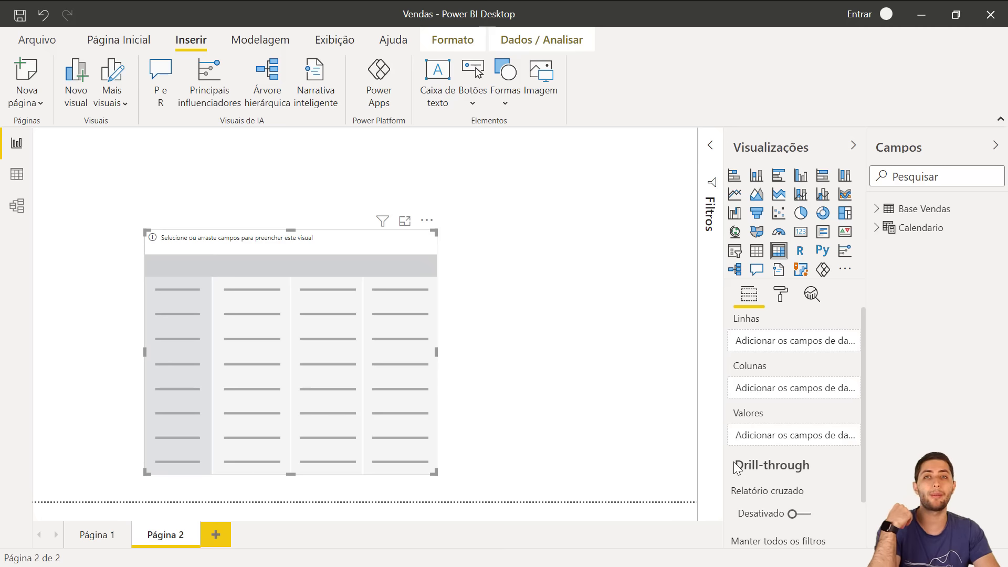
Step: Fill the matrix with the Faturamento measure as values and the Calendario table's Mes field as rows
{"action": "left_click", "coordinate": [876, 208]}
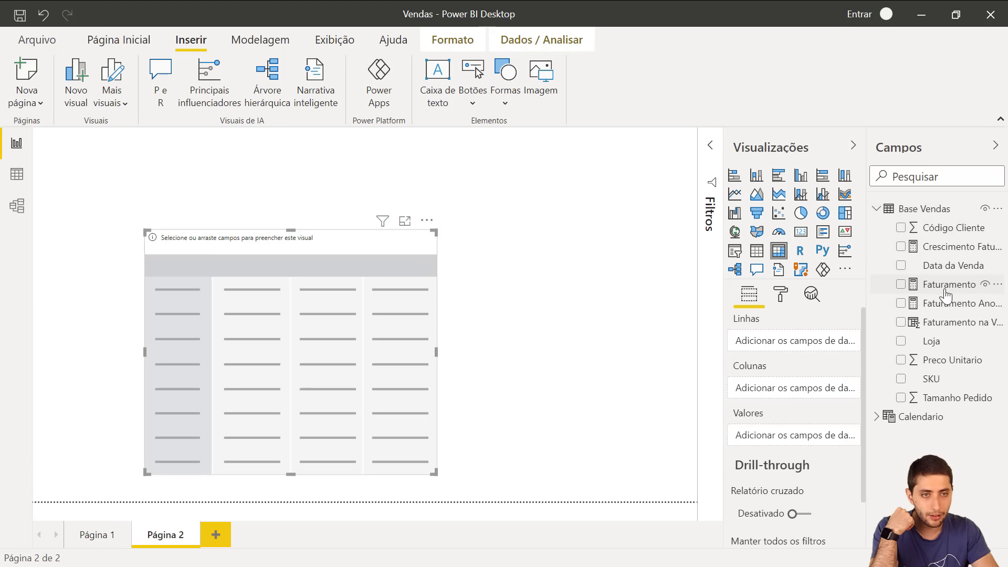
{"action": "left_click_drag", "start_coordinate": [924, 294], "coordinate": [771, 434]}
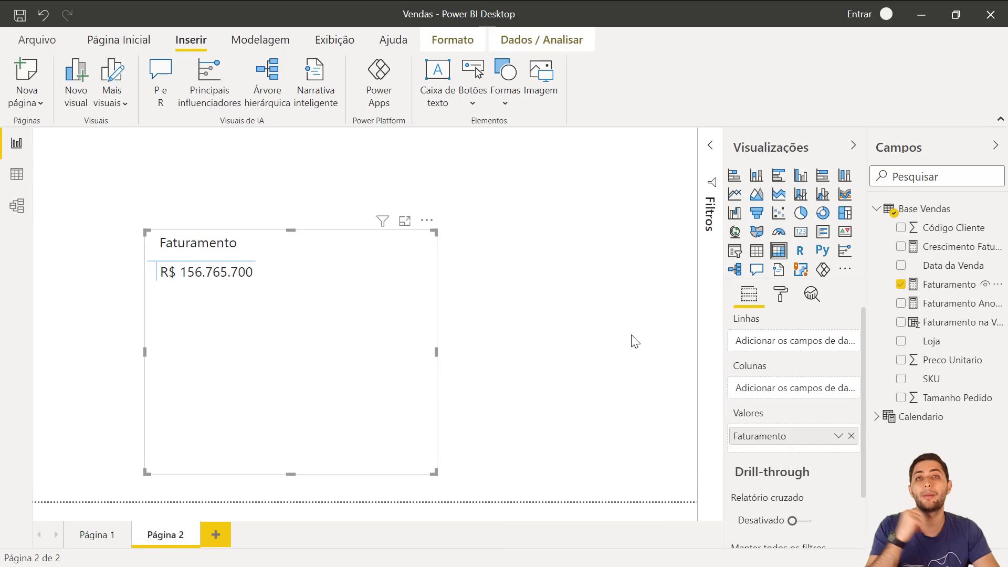
{"action": "left_click", "coordinate": [876, 417]}
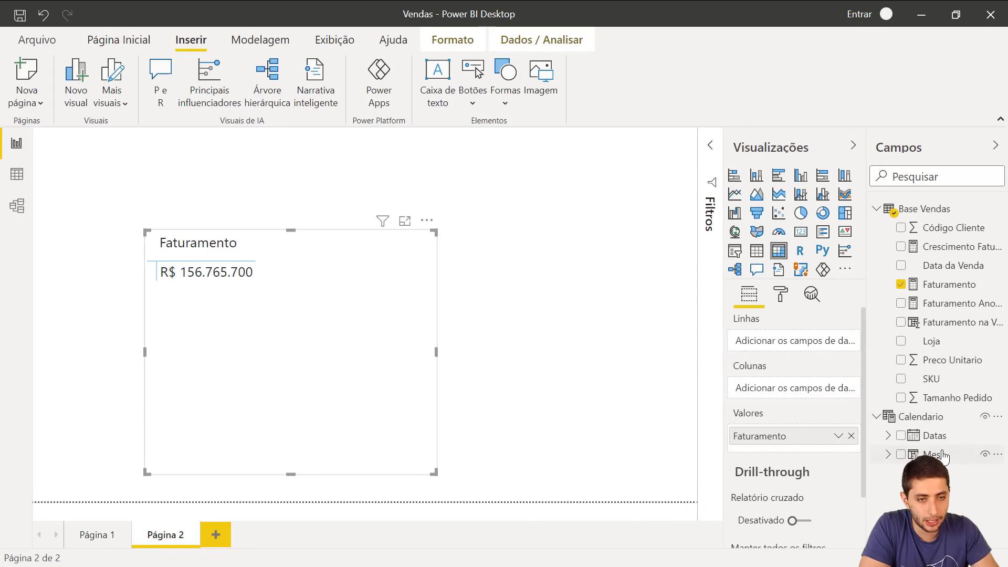
{"action": "left_click_drag", "start_coordinate": [951, 457], "coordinate": [783, 339]}
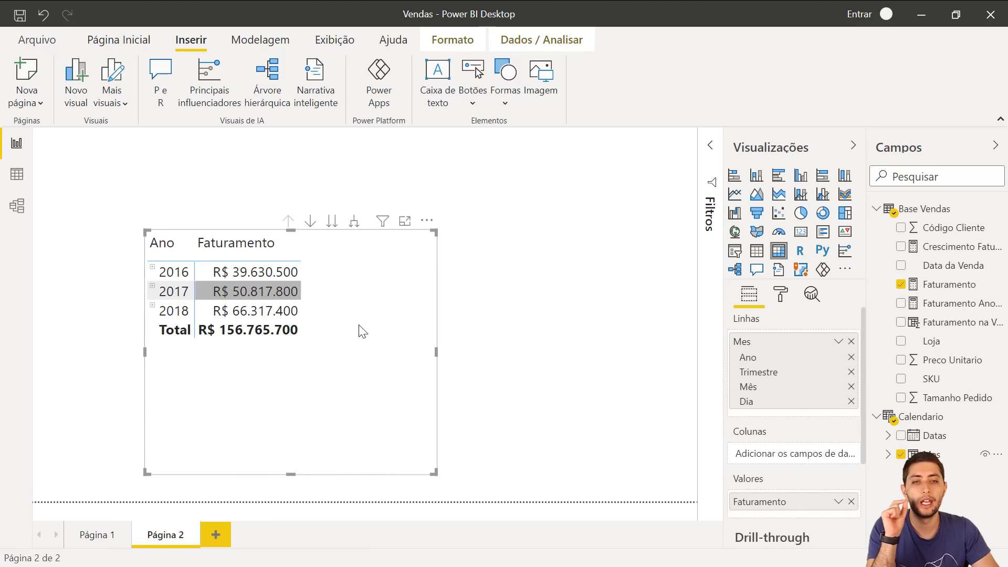
Step: Examine the matrix's yearly revenue figures for 2016, 2017 and 2018 and the total
{"action": "left_click", "coordinate": [250, 291]}
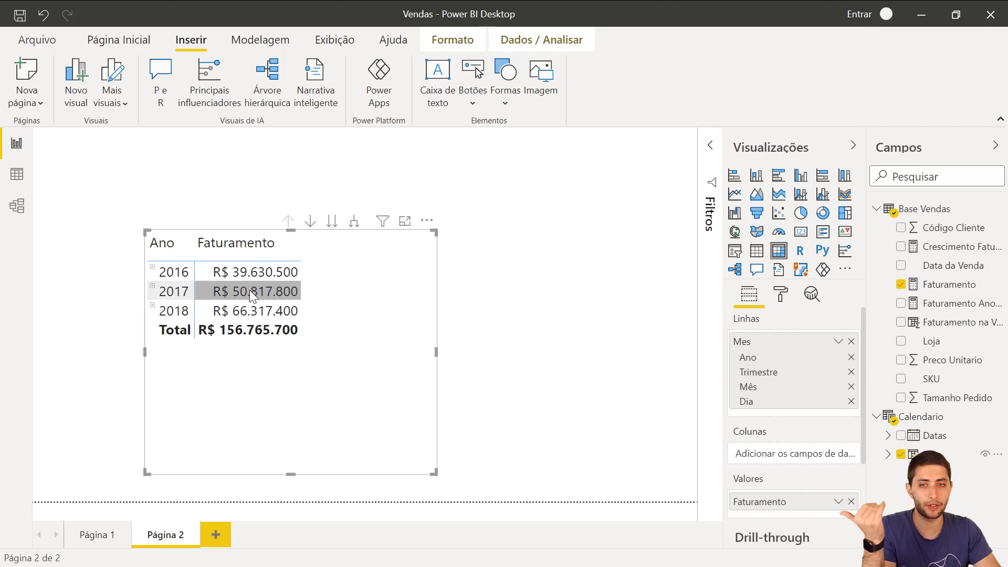
{"action": "left_click", "coordinate": [218, 325]}
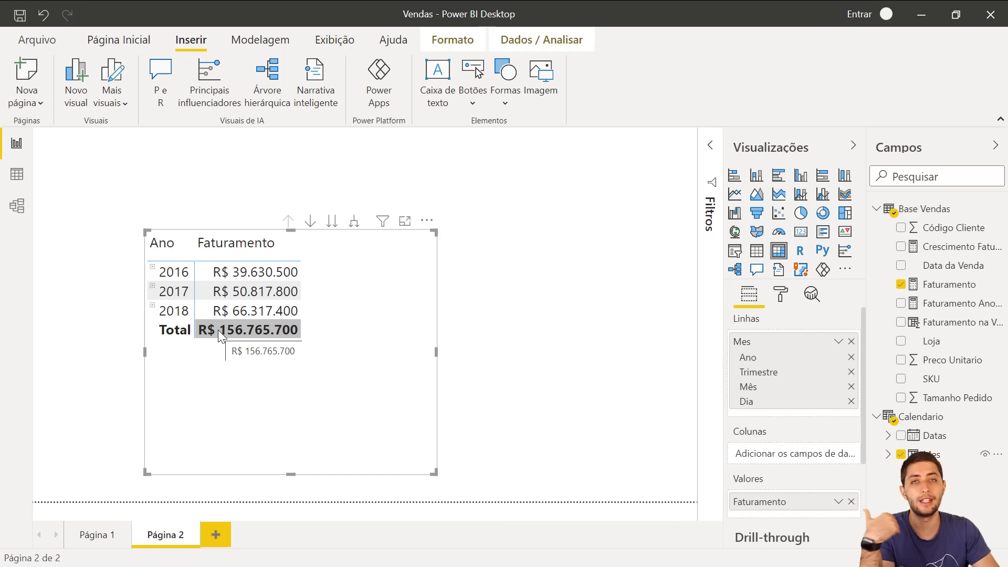
{"action": "left_click", "coordinate": [216, 276]}
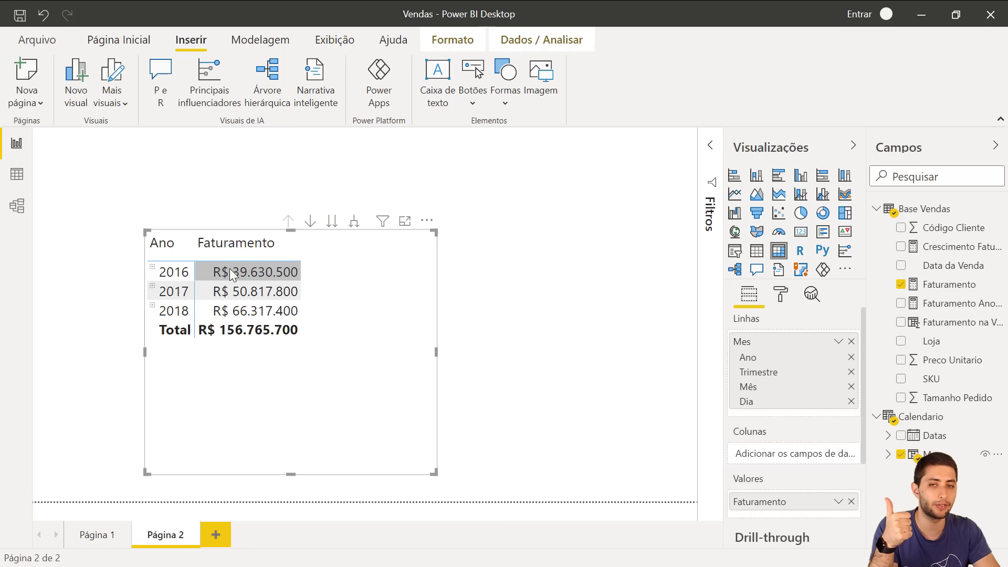
{"action": "left_click", "coordinate": [179, 287]}
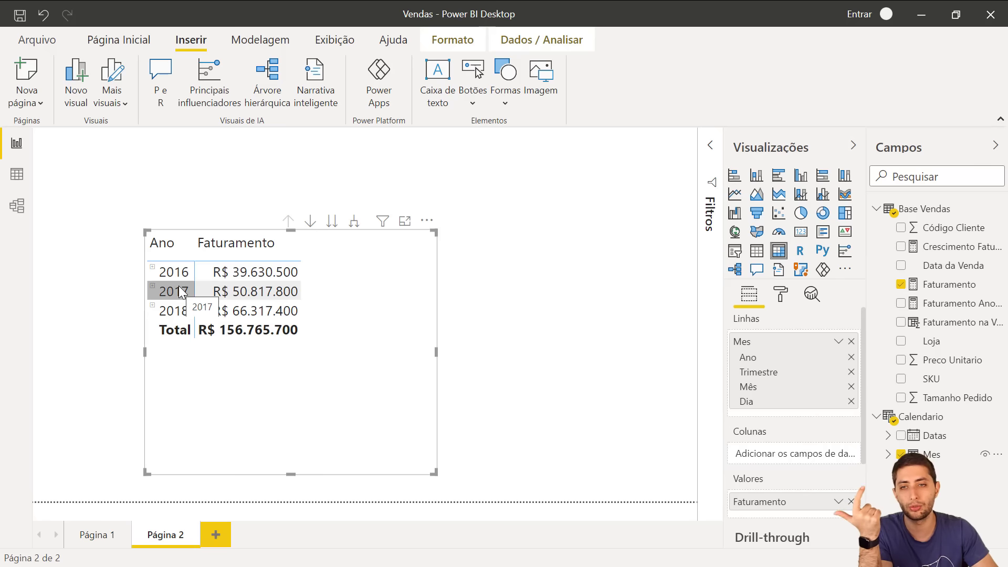
{"action": "key", "text": "Right"}
{"action": "left_click", "coordinate": [183, 305]}
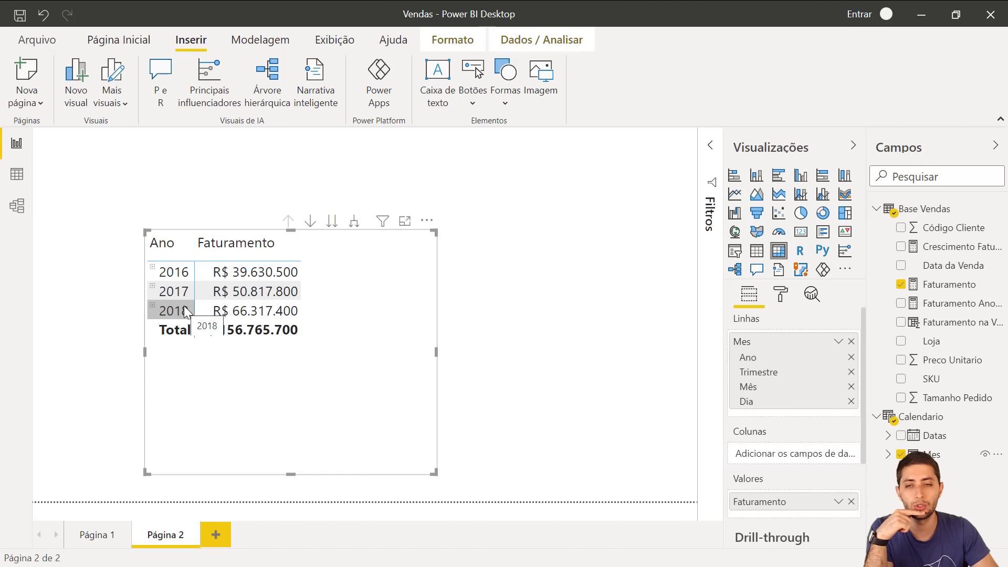
{"action": "left_click", "coordinate": [254, 308]}
{"action": "left_click", "coordinate": [273, 329]}
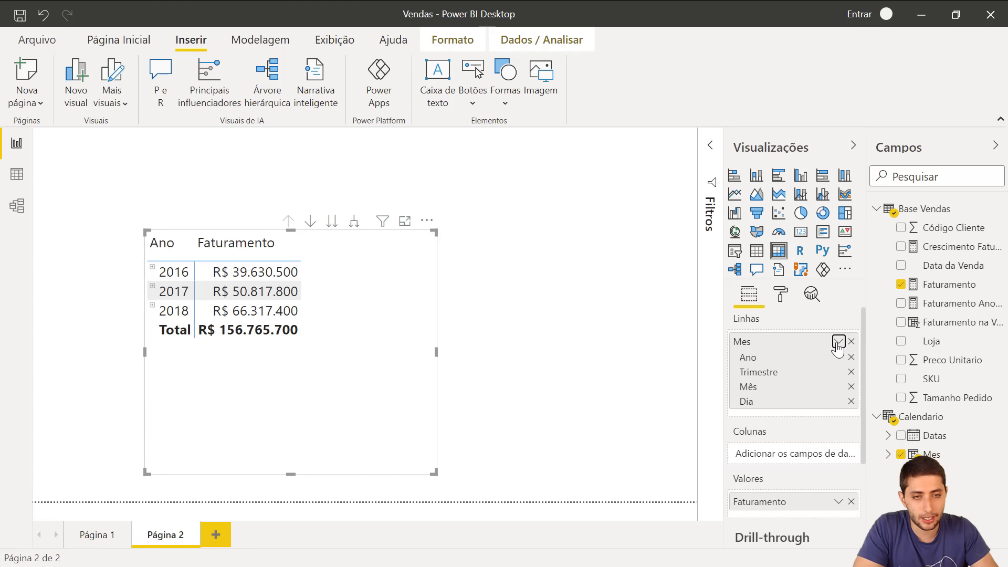
Step: Switch the matrix rows from the date hierarchy to the plain Mes field and enlarge the visual upward and slightly wider
{"action": "left_click", "coordinate": [837, 345]}
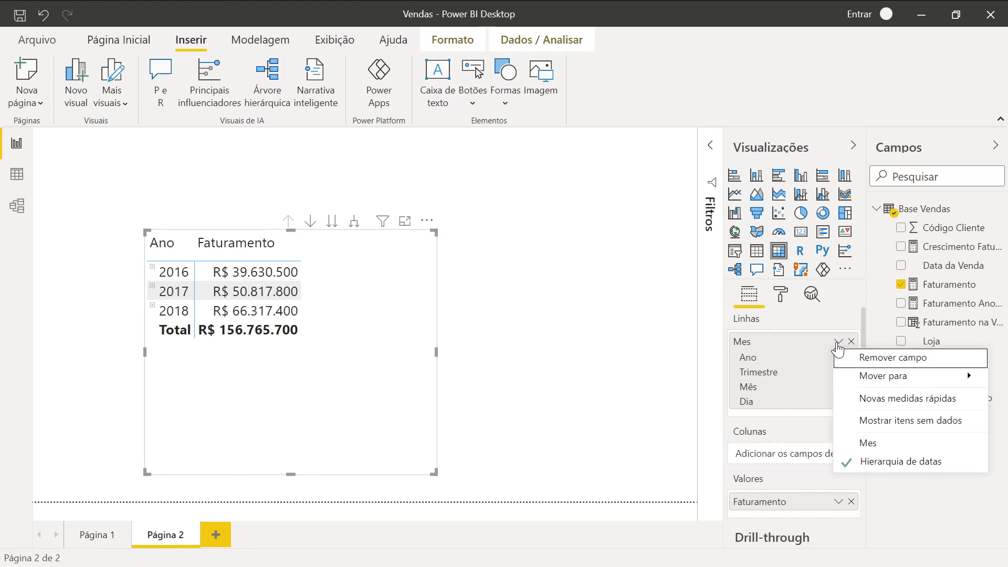
{"action": "left_click", "coordinate": [869, 444]}
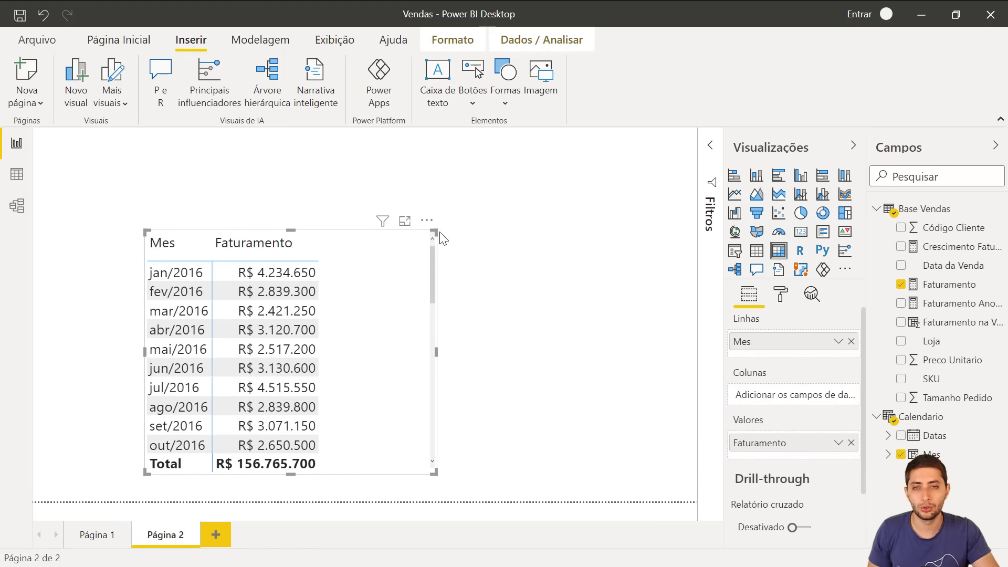
{"action": "left_click_drag", "start_coordinate": [435, 231], "coordinate": [456, 168]}
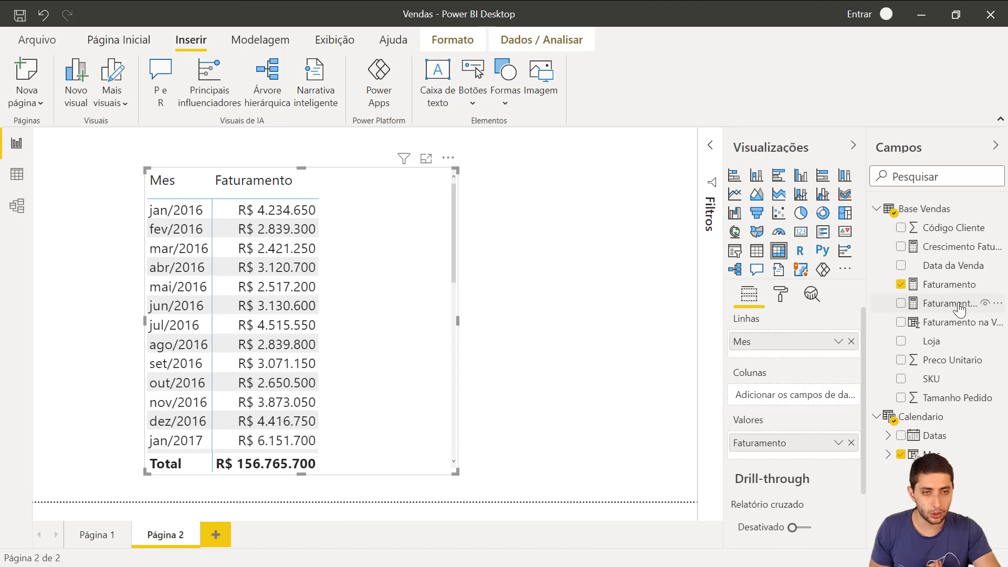
Step: Add the Faturamento Ano Anterior and Crescimento Faturamento measures to the matrix values and widen the visual to fit all columns
{"action": "left_click_drag", "start_coordinate": [956, 307], "coordinate": [775, 446]}
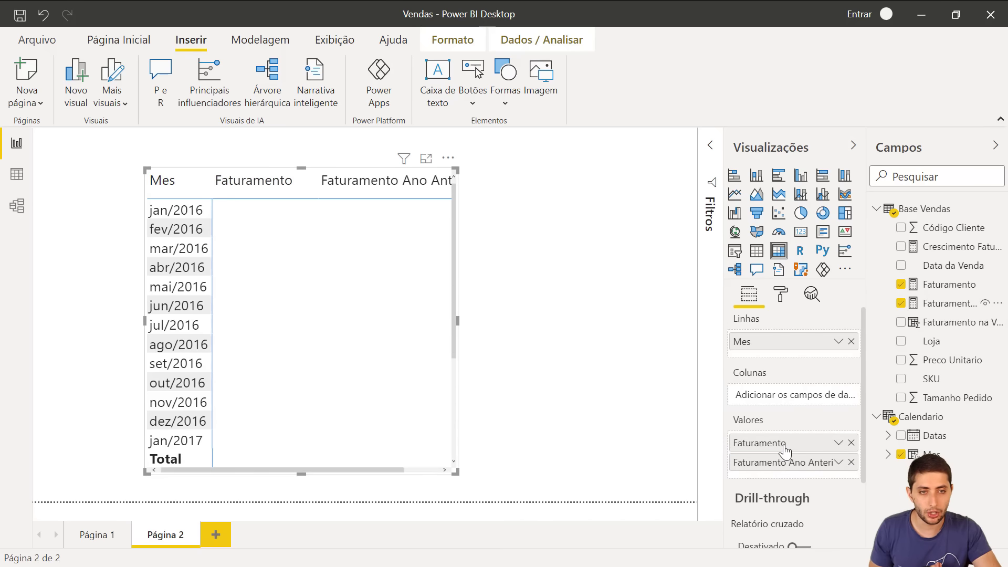
{"action": "left_click", "coordinate": [941, 248]}
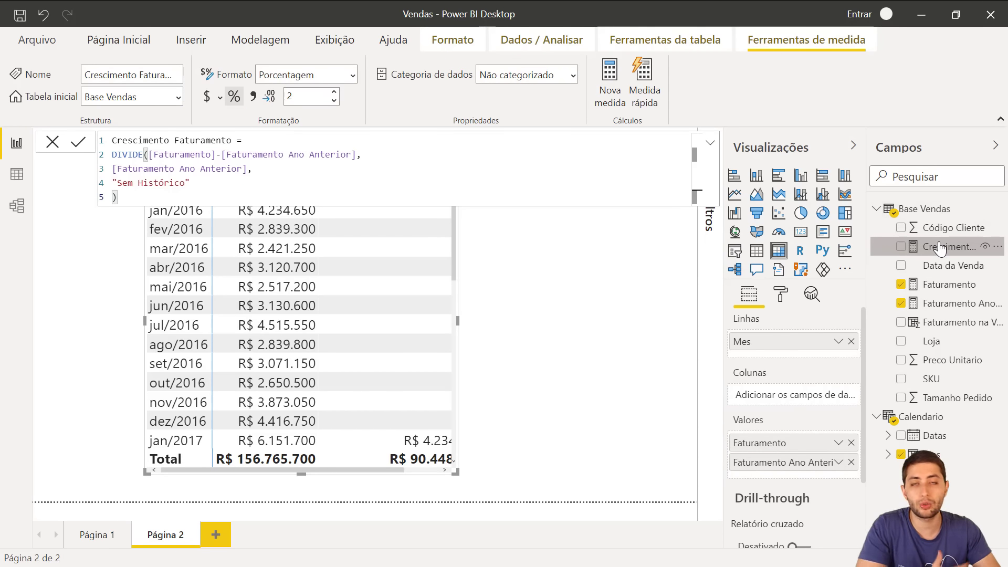
{"action": "left_click_drag", "start_coordinate": [935, 253], "coordinate": [804, 469]}
{"action": "left_click_drag", "start_coordinate": [785, 468], "coordinate": [783, 477]}
{"action": "left_click_drag", "start_coordinate": [485, 337], "coordinate": [669, 306]}
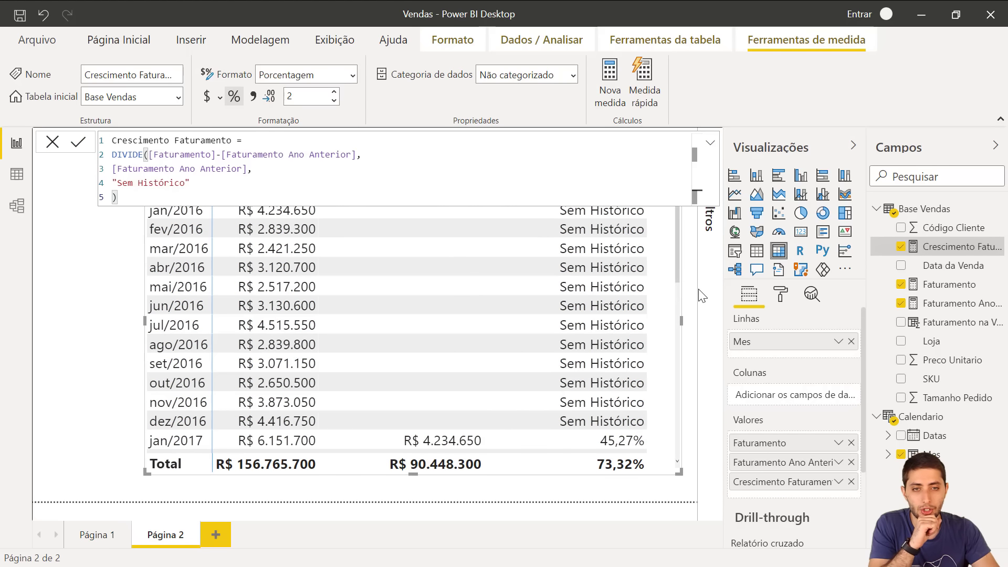
{"action": "left_click", "coordinate": [689, 294]}
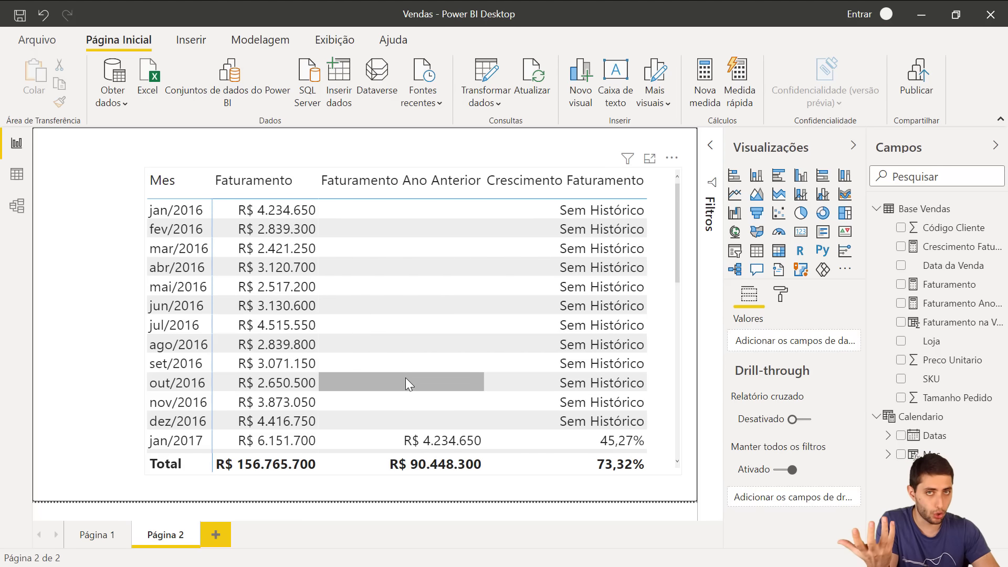
Step: Examine the 2017 months in the matrix, comparing revenue with the previous year's revenue and the growth percentage
{"action": "scroll", "coordinate": [405, 377], "scroll_direction": "down", "scroll_amount": 4}
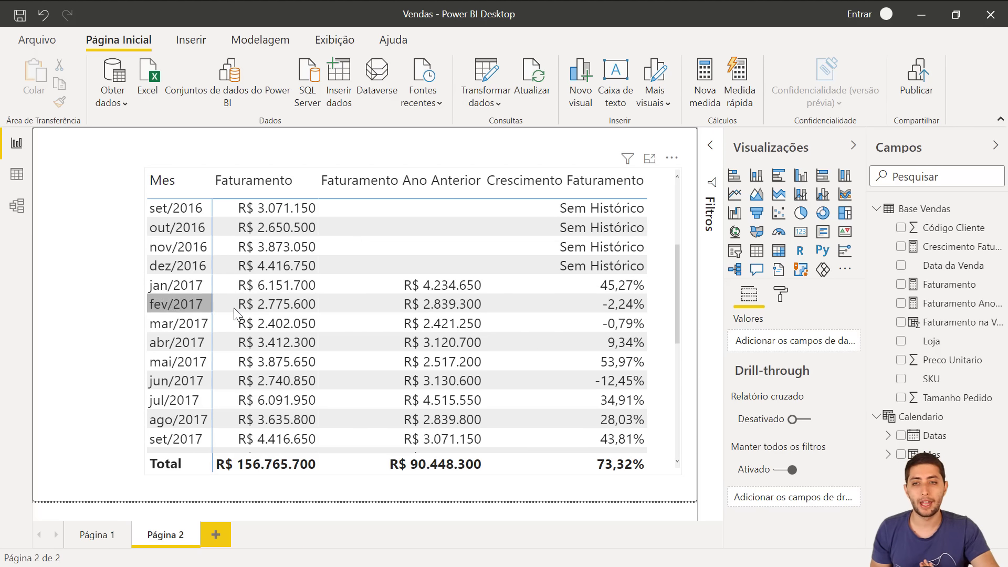
{"action": "mouse_move", "coordinate": [265, 310]}
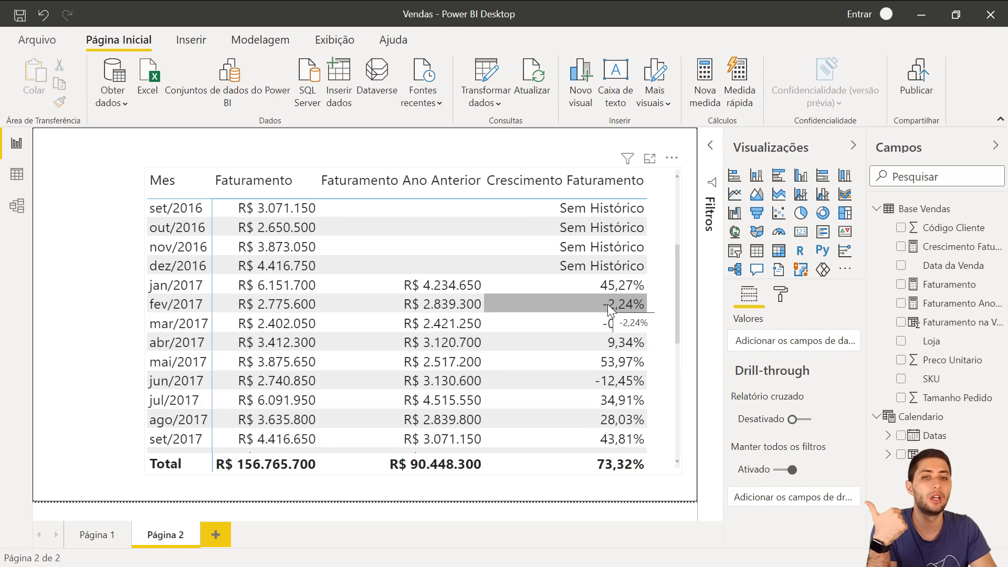
{"action": "mouse_move", "coordinate": [607, 304]}
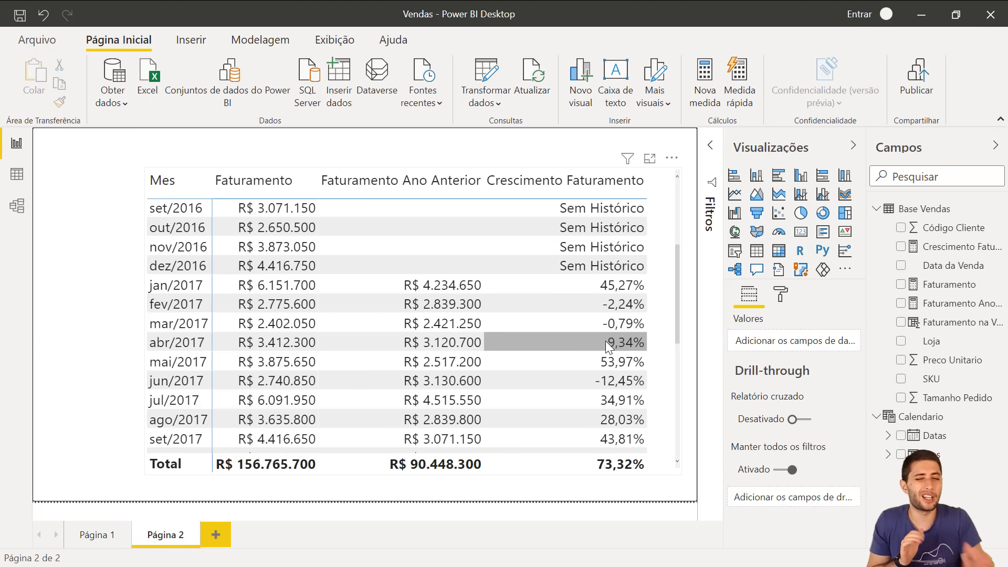
{"action": "mouse_move", "coordinate": [606, 341]}
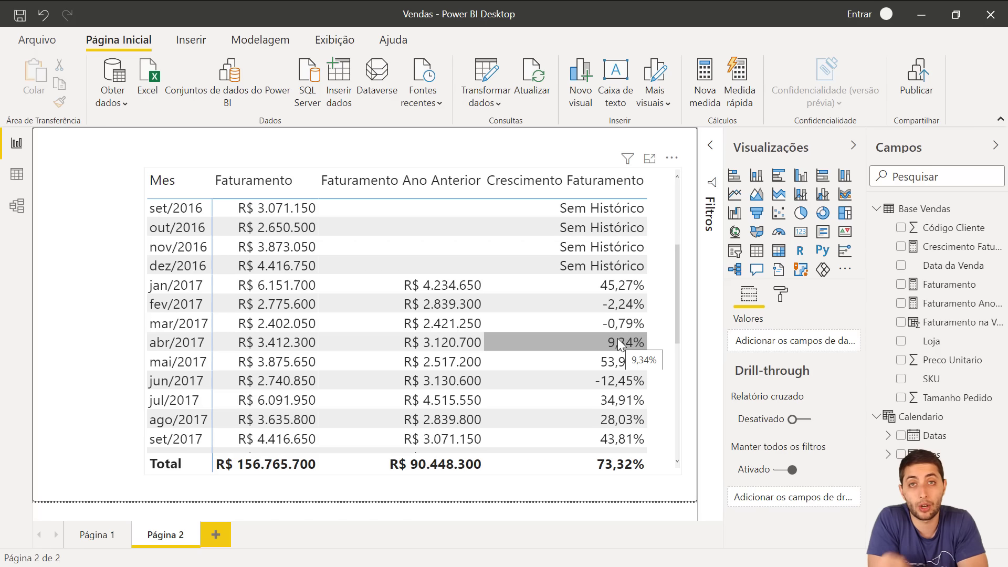
{"action": "left_click", "coordinate": [673, 335]}
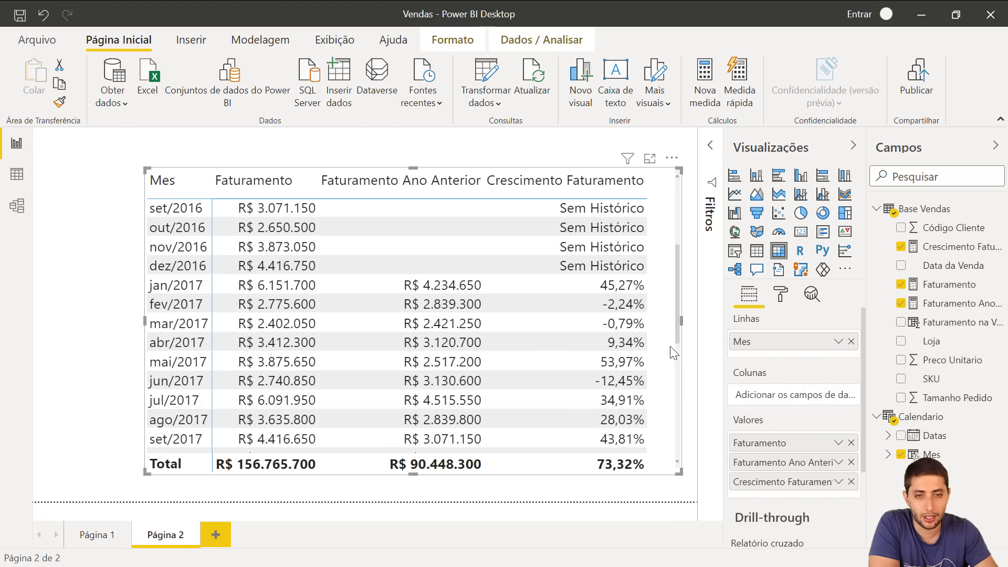
{"action": "left_click", "coordinate": [441, 340]}
{"action": "left_click", "coordinate": [452, 316]}
{"action": "left_click", "coordinate": [449, 300]}
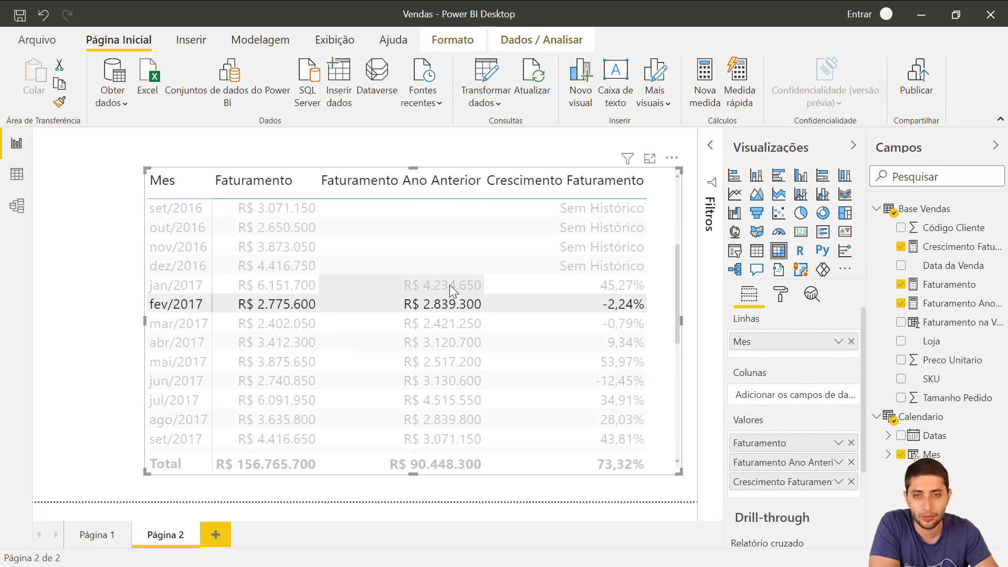
{"action": "left_click", "coordinate": [450, 286]}
{"action": "left_click", "coordinate": [451, 289]}
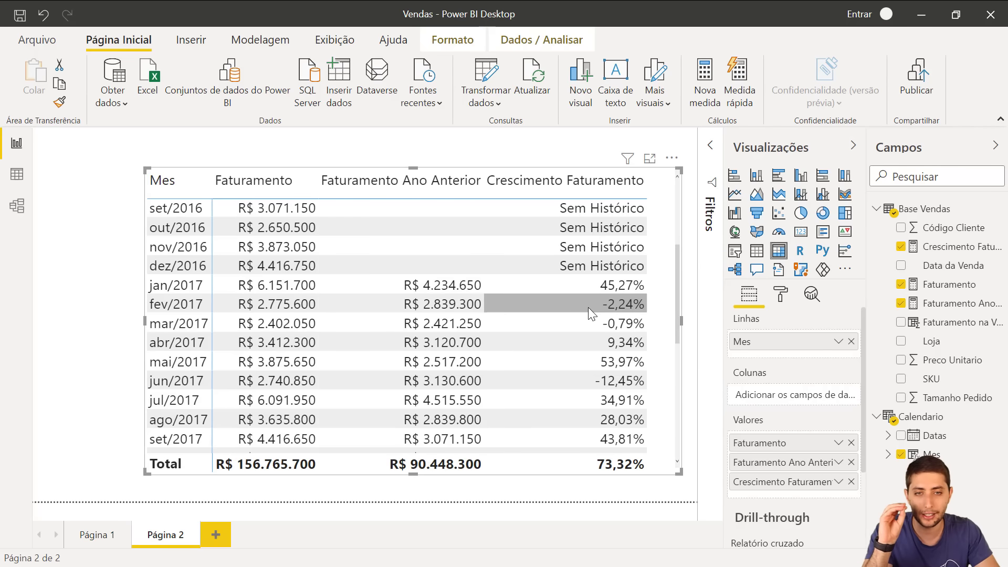
Step: Move the matrix slightly left and down, and open its conditional formatting options for Crescimento Faturamento
{"action": "left_click_drag", "start_coordinate": [662, 331], "coordinate": [624, 341]}
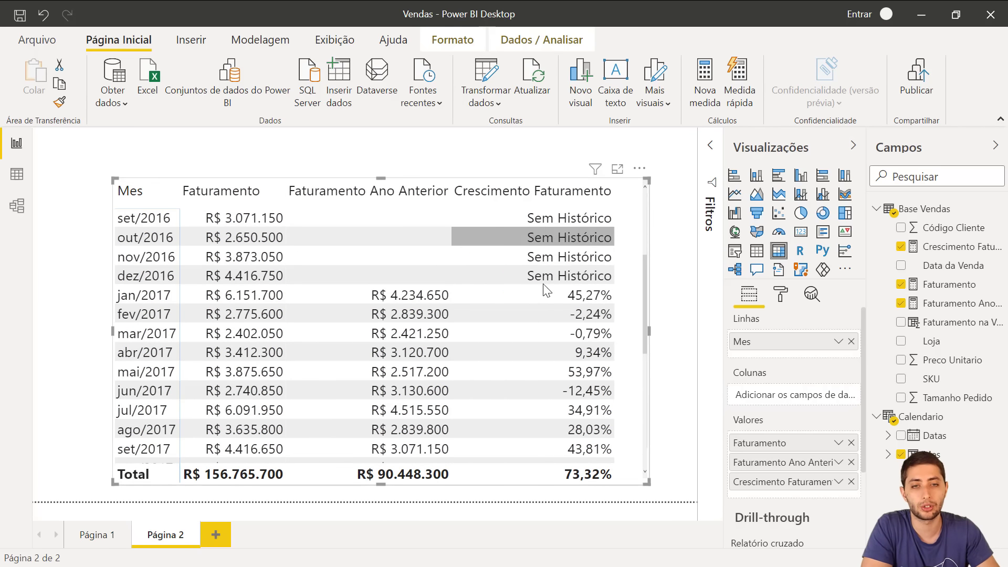
{"action": "left_click", "coordinate": [782, 296]}
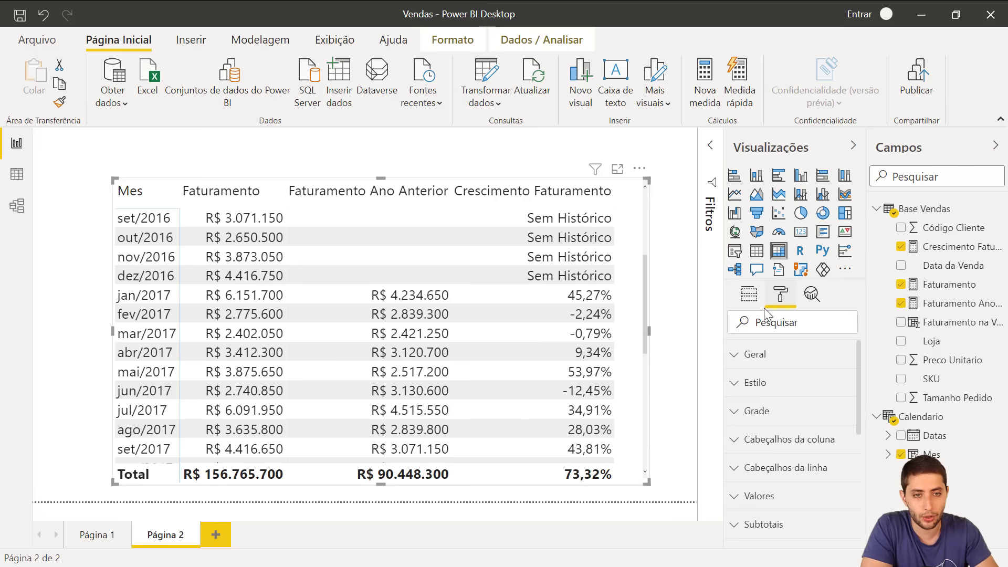
{"action": "scroll", "coordinate": [784, 435], "scroll_direction": "down", "scroll_amount": 3}
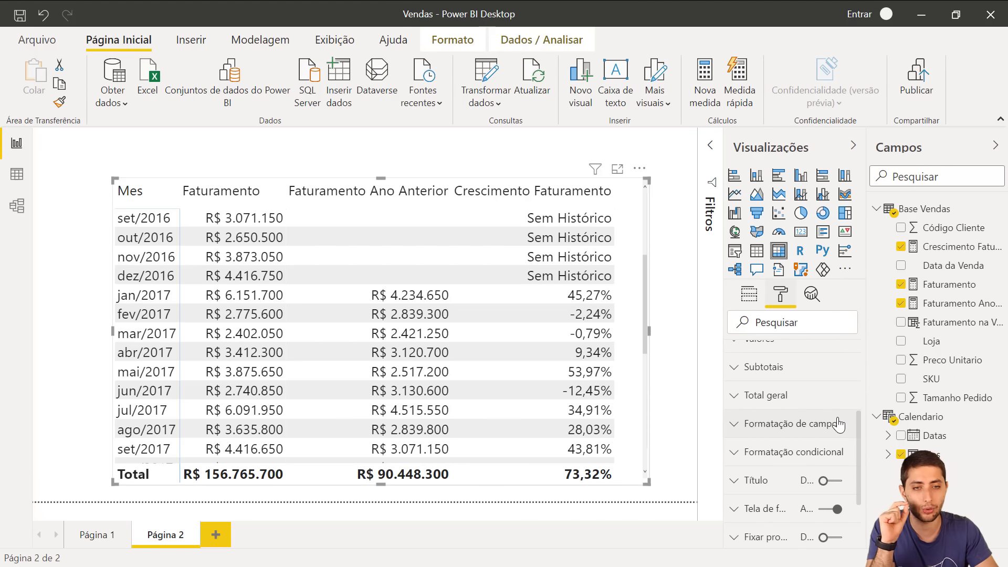
{"action": "scroll", "coordinate": [807, 461], "scroll_direction": "down", "scroll_amount": 3}
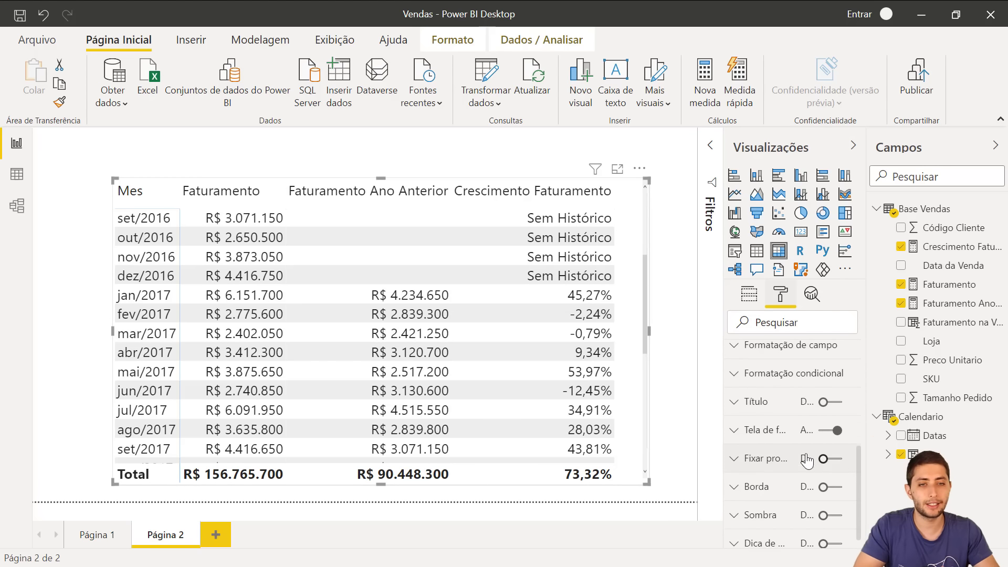
{"action": "left_click", "coordinate": [771, 373]}
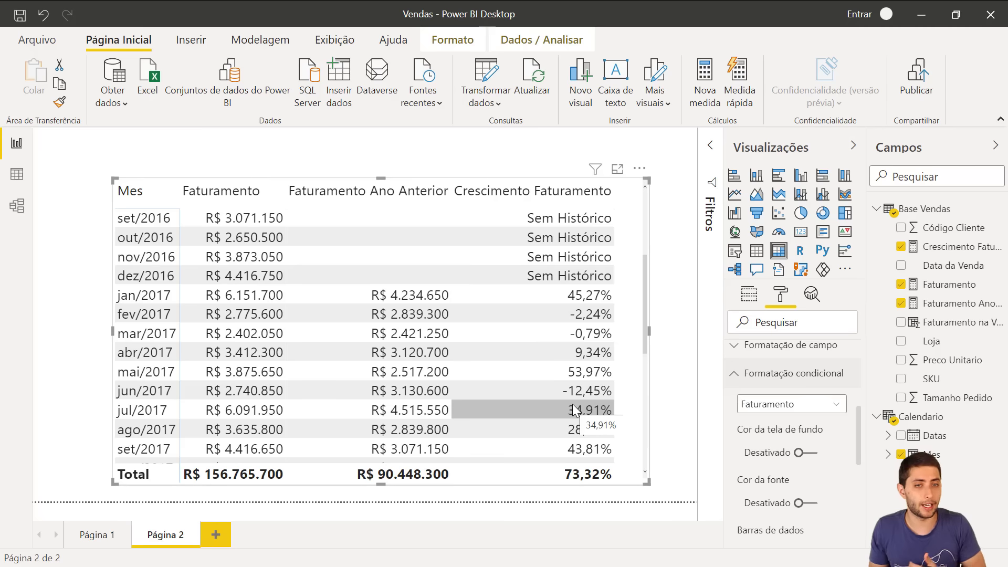
{"action": "left_click", "coordinate": [794, 404]}
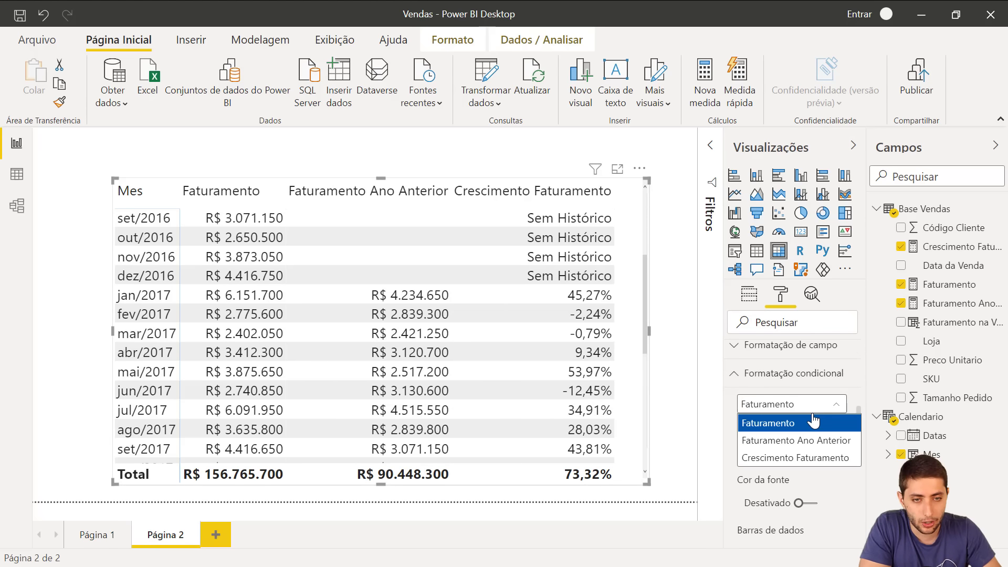
{"action": "left_click", "coordinate": [778, 458]}
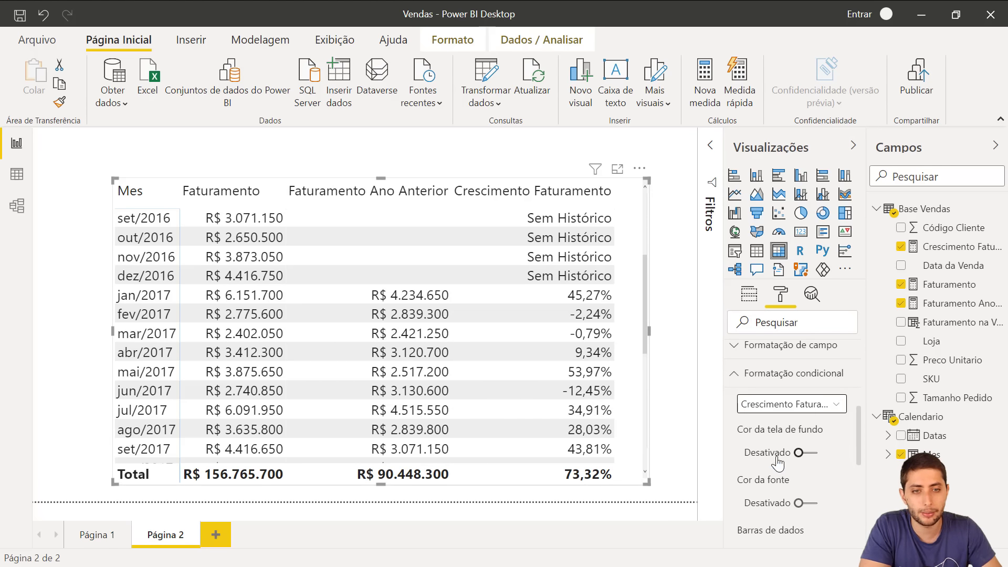
Step: Try background colour and font colour formatting on Crescimento Faturamento in turn, switching each one off again
{"action": "left_click", "coordinate": [807, 458]}
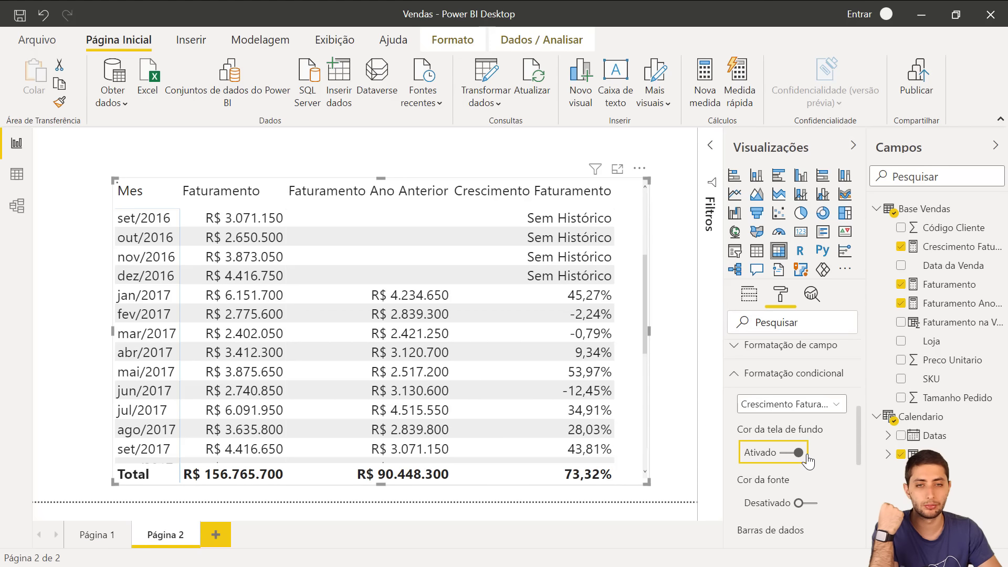
{"action": "left_click", "coordinate": [797, 454]}
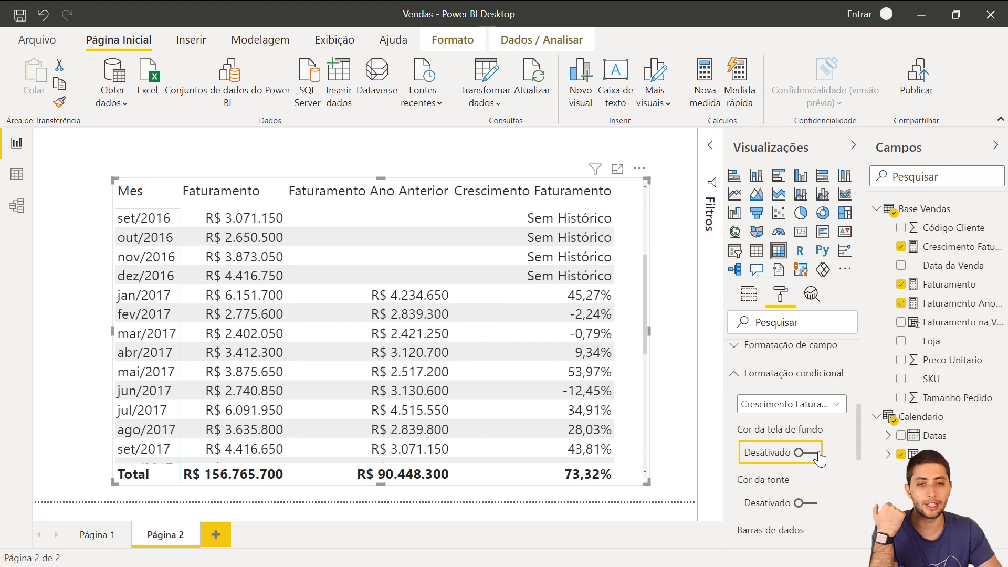
{"action": "scroll", "coordinate": [808, 446], "scroll_direction": "down", "scroll_amount": 2}
{"action": "left_click", "coordinate": [802, 425]}
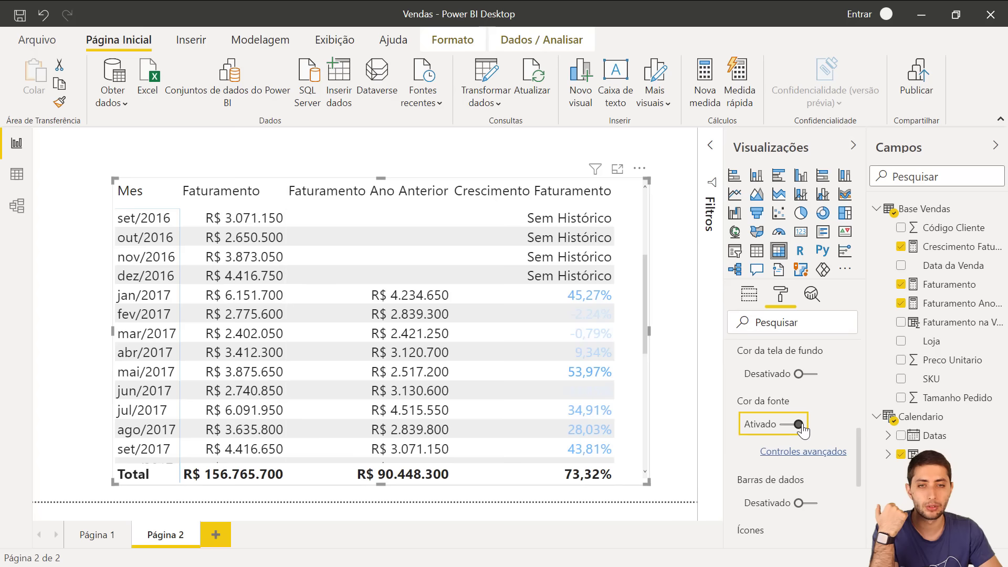
{"action": "left_click", "coordinate": [801, 425]}
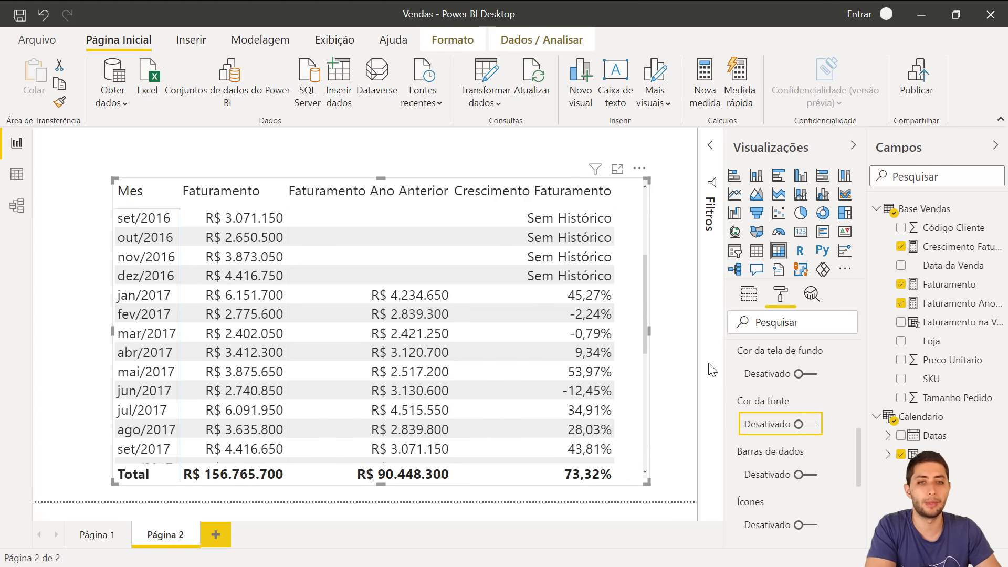
Step: Turn on font colour conditional formatting for Crescimento Faturamento and enlarge the matrix slightly downward and to the right
{"action": "left_click", "coordinate": [807, 426]}
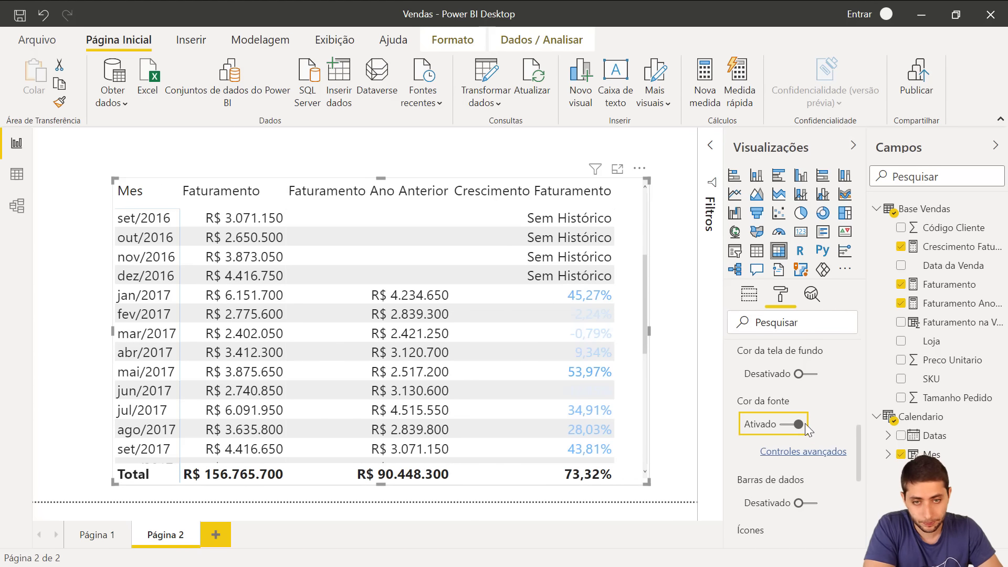
{"action": "left_click_drag", "start_coordinate": [650, 477], "coordinate": [667, 493]}
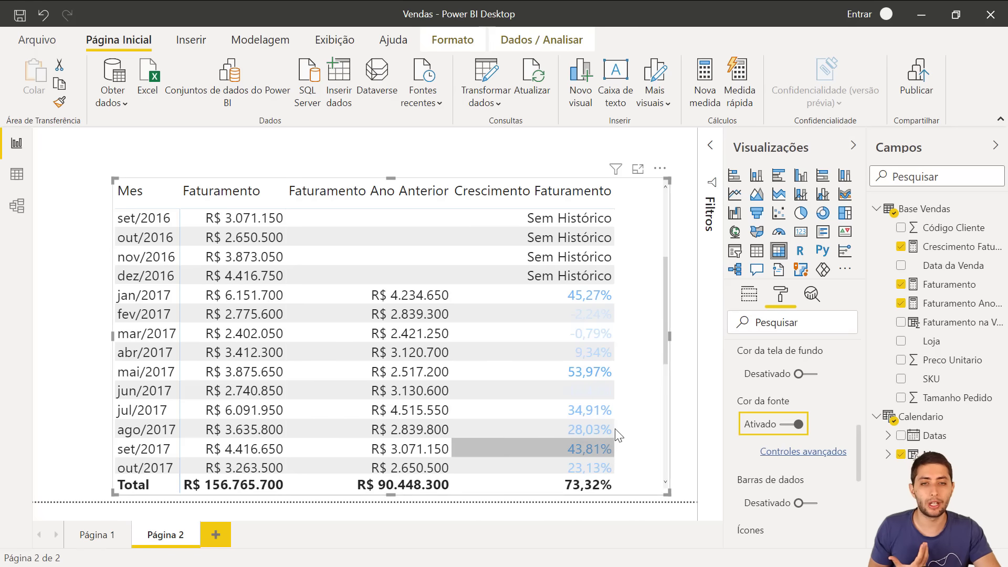
{"action": "scroll", "coordinate": [626, 472], "scroll_direction": "down", "scroll_amount": 4}
{"action": "scroll", "coordinate": [628, 367], "scroll_direction": "up", "scroll_amount": 3}
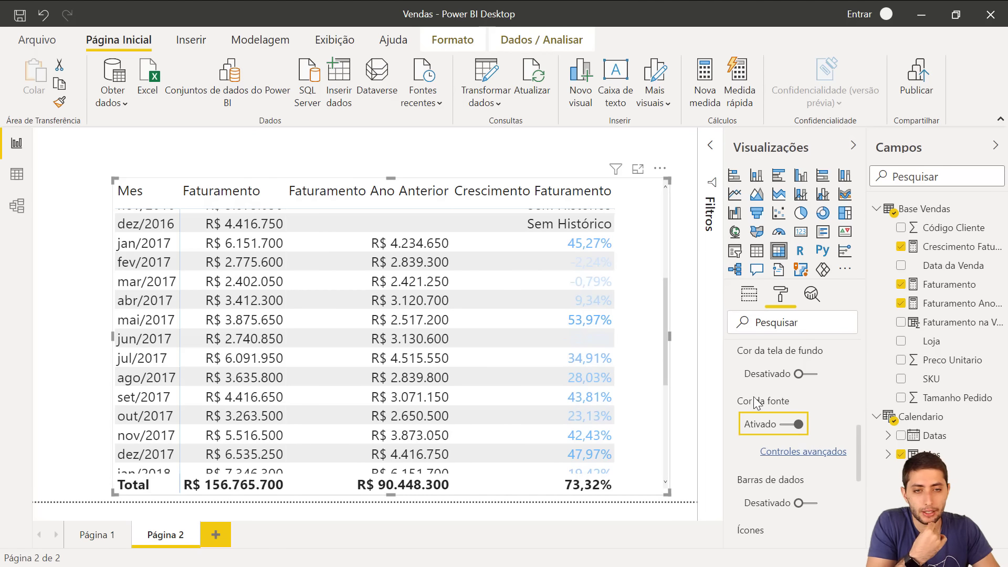
Step: Open the advanced controls of the font colour formatting and set it to format by Regras
{"action": "left_click", "coordinate": [803, 451]}
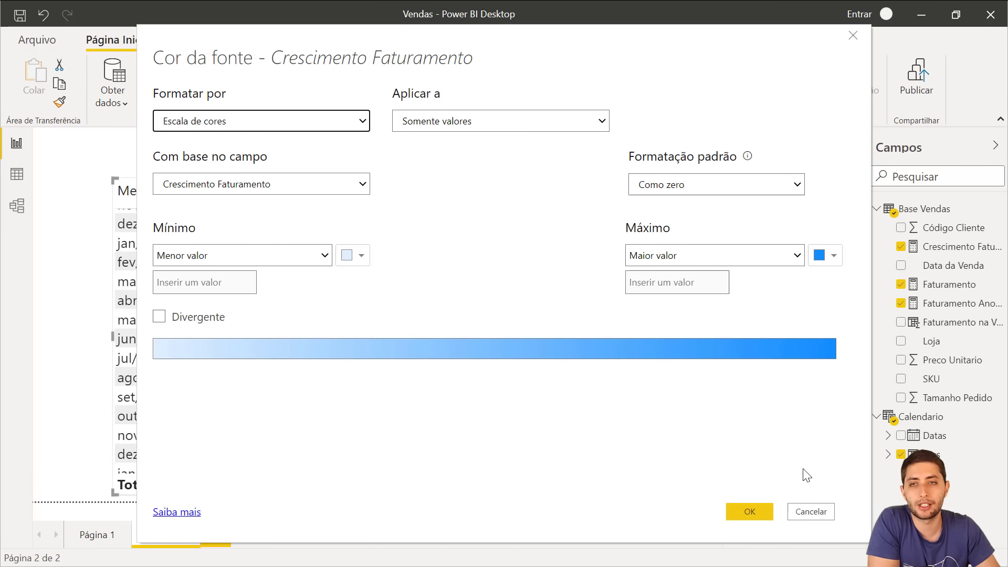
{"action": "left_click", "coordinate": [234, 121]}
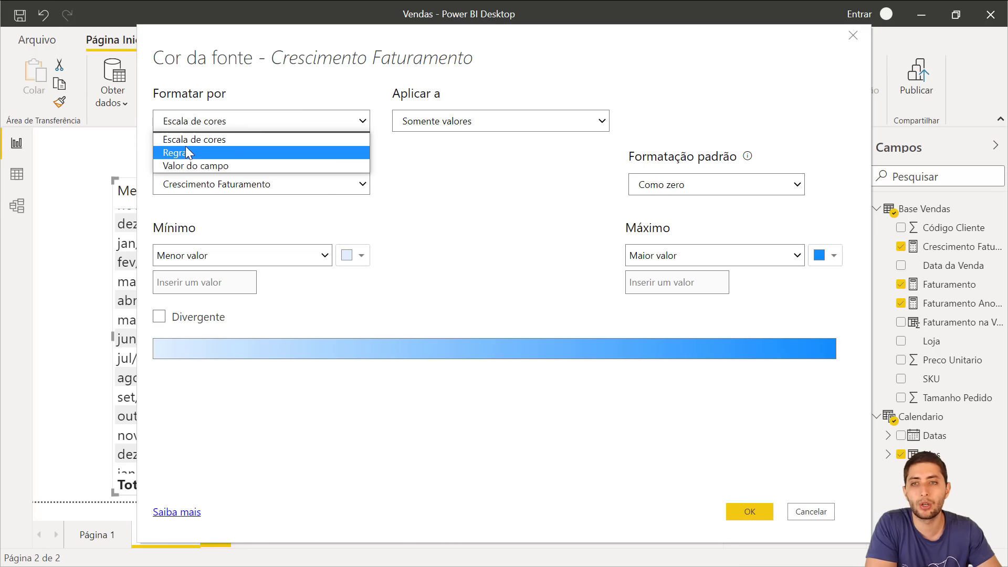
{"action": "left_click", "coordinate": [187, 154]}
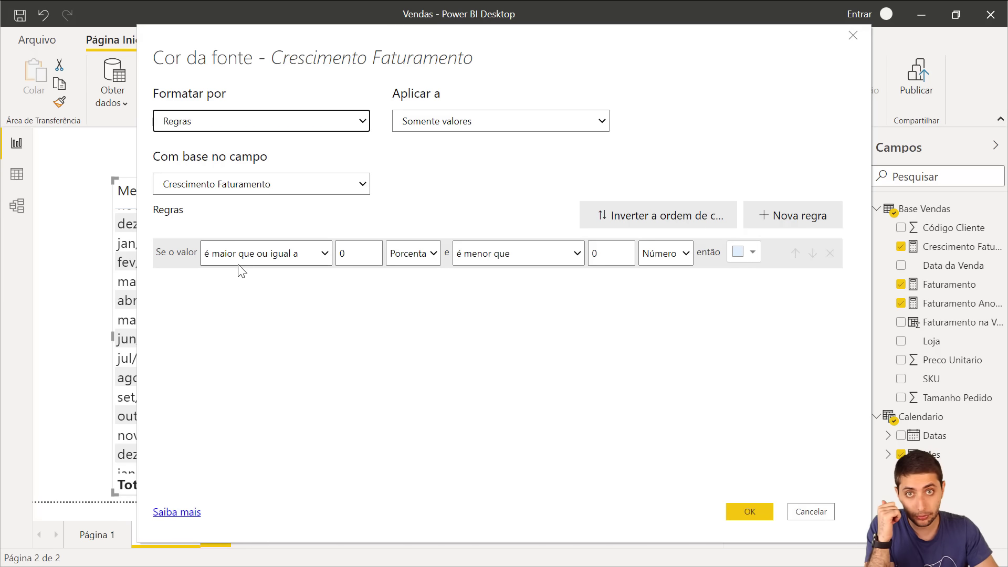
Step: Set the first rule to values greater than or equal to 0.1 and less than 10000, both limits as Número
{"action": "double_click", "coordinate": [348, 255]}
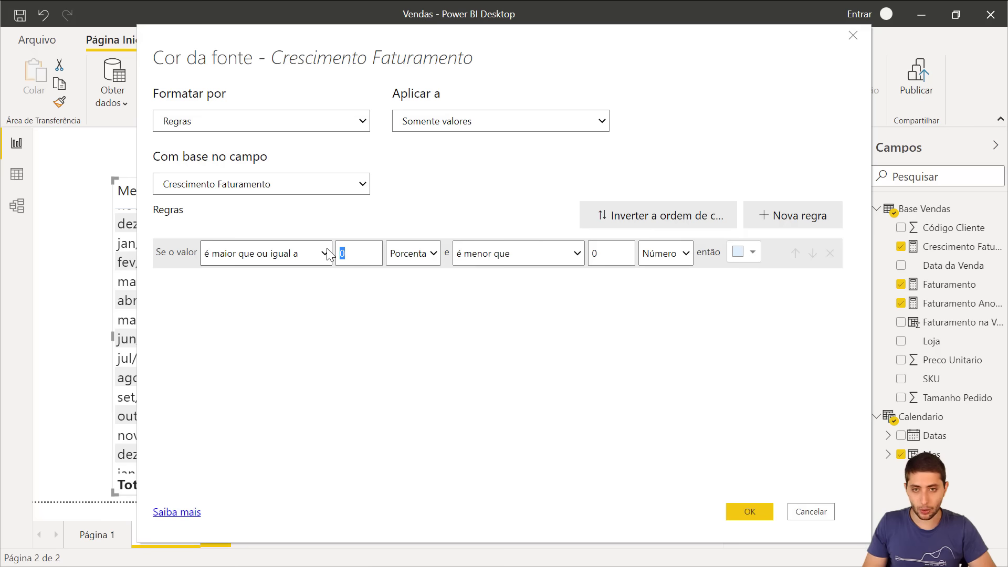
{"action": "type", "text": "0.1"}
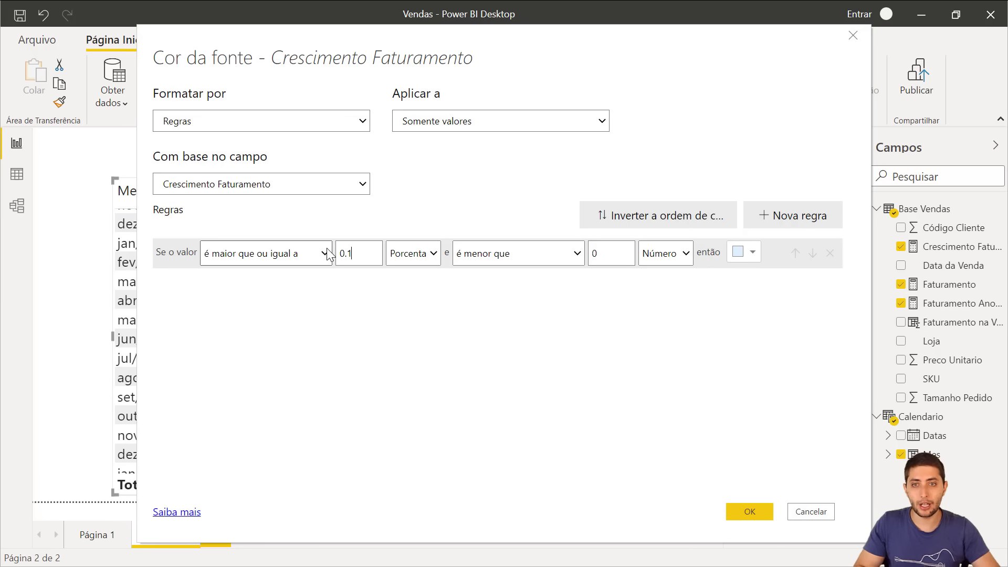
{"action": "left_click", "coordinate": [412, 255]}
{"action": "left_click", "coordinate": [413, 274]}
{"action": "left_click", "coordinate": [412, 253]}
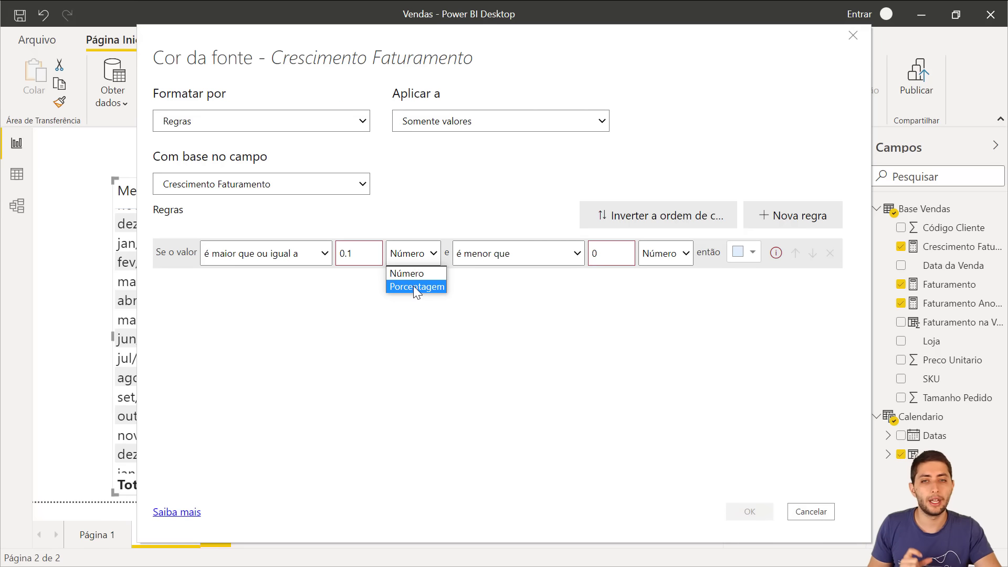
{"action": "left_click", "coordinate": [408, 274]}
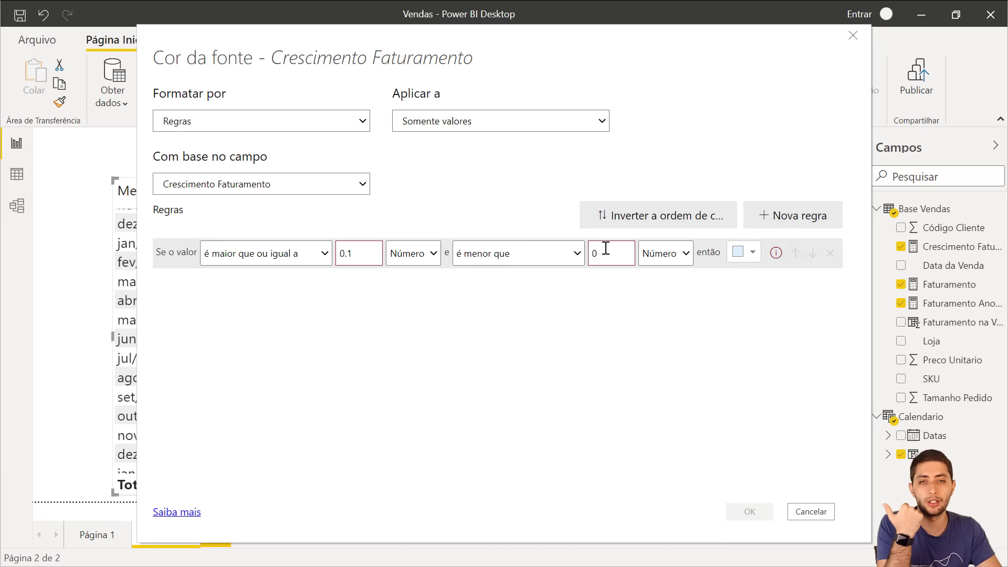
{"action": "left_click_drag", "start_coordinate": [606, 250], "coordinate": [592, 252]}
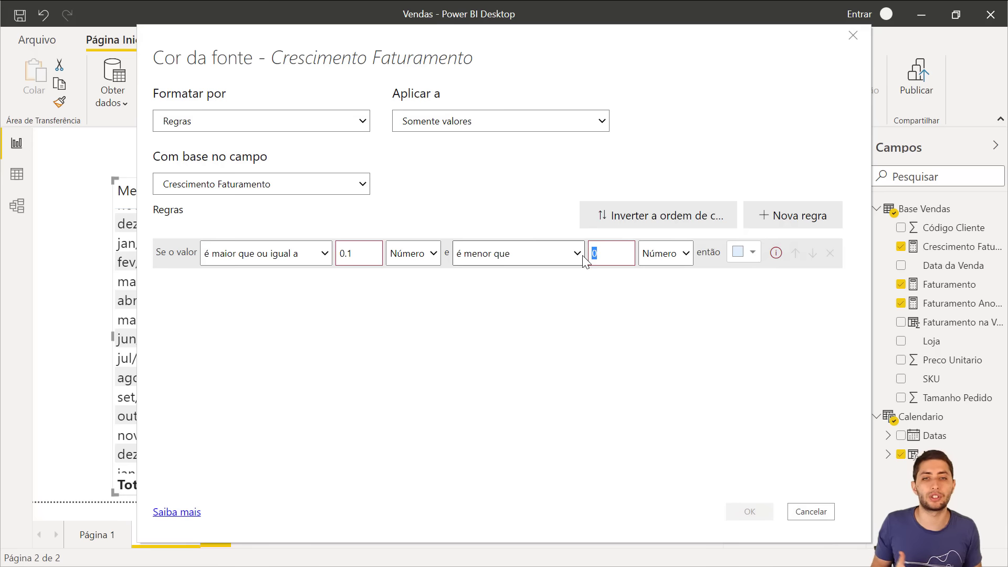
{"action": "key", "text": "BackSpace"}
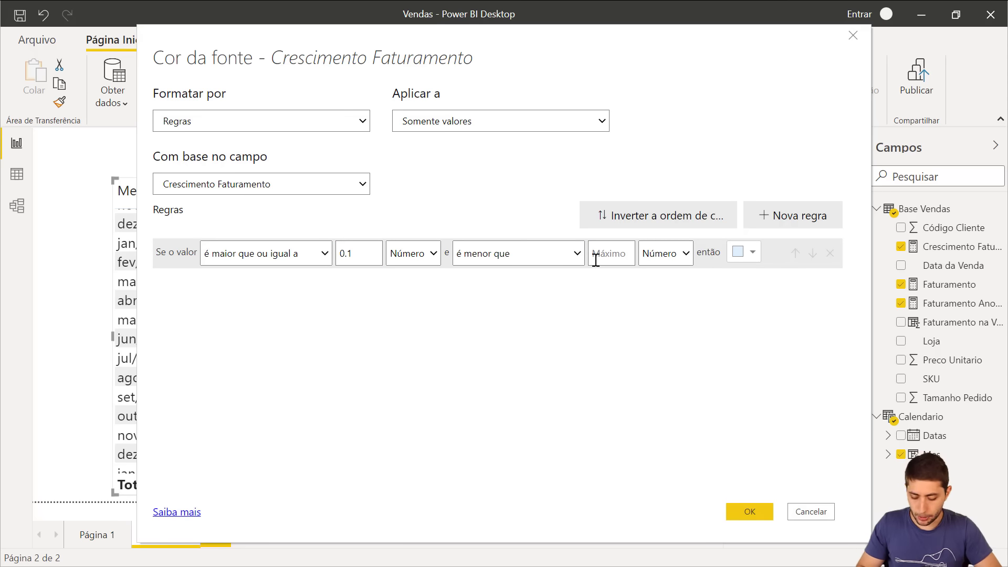
{"action": "type", "text": "10000"}
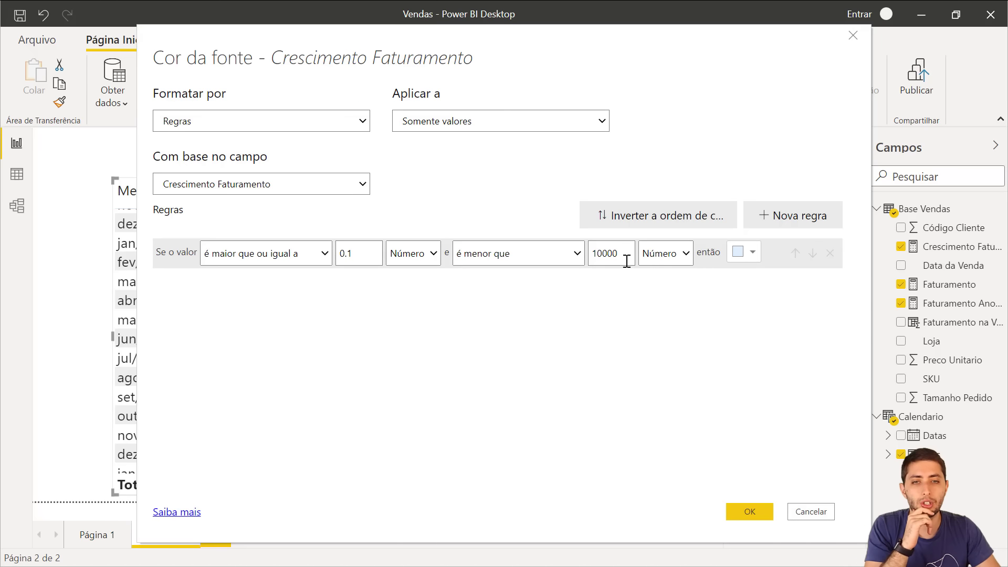
Step: Clear the first rule's upper limit so it uses Máximo, and set its font colour to custom green #62BE6E
{"action": "left_click_drag", "start_coordinate": [614, 257], "coordinate": [590, 255]}
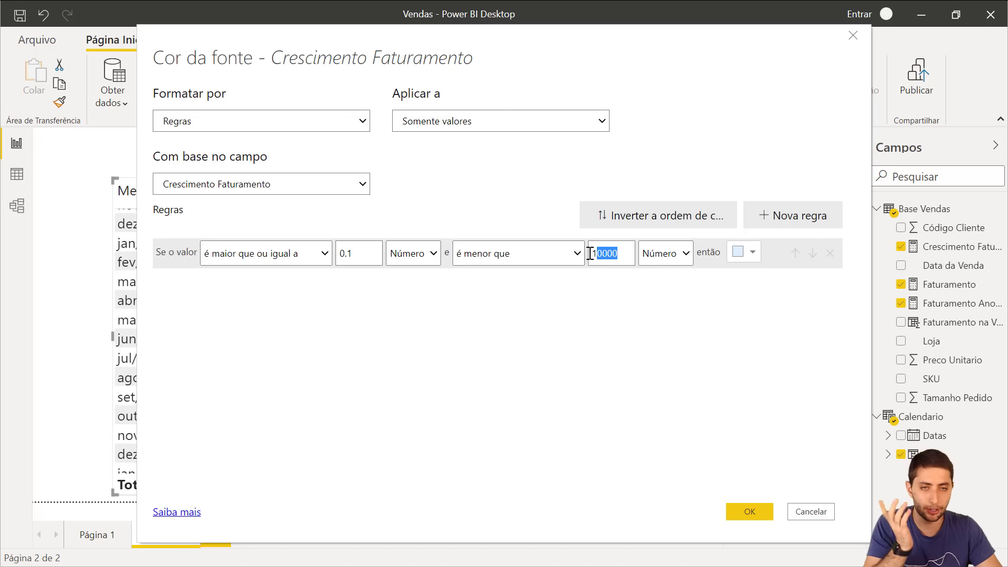
{"action": "key", "text": "BackSpace"}
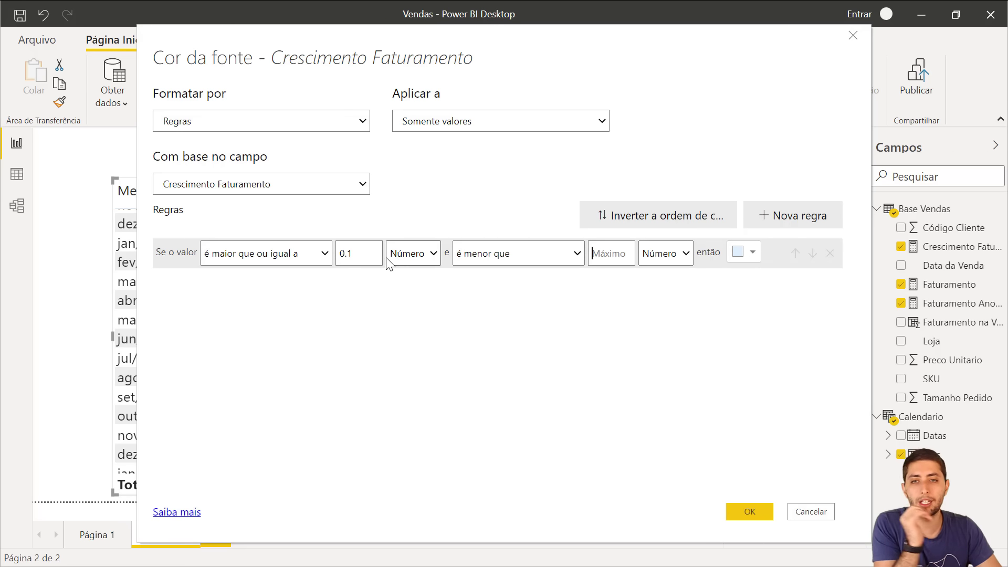
{"action": "left_click", "coordinate": [745, 252]}
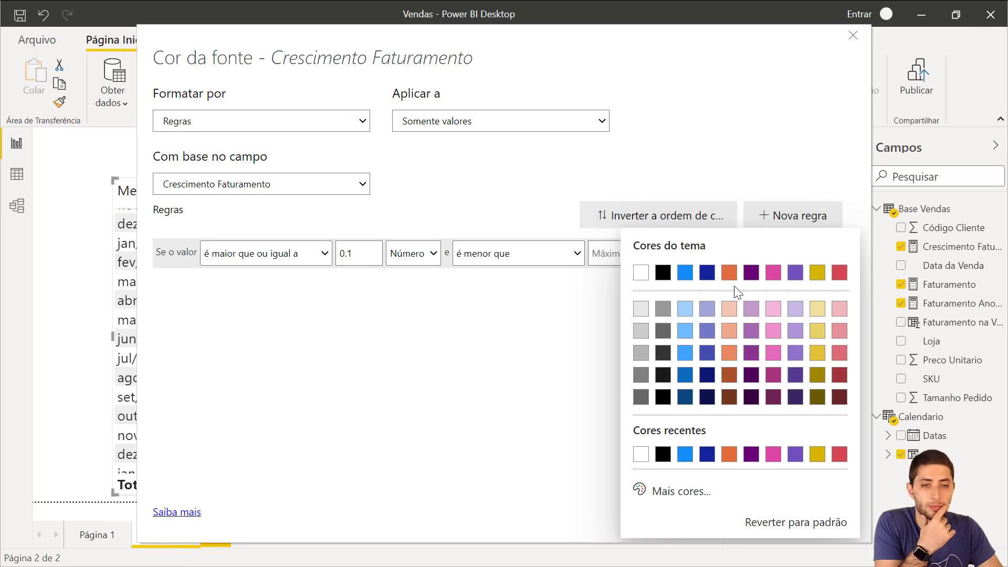
{"action": "left_click", "coordinate": [702, 493]}
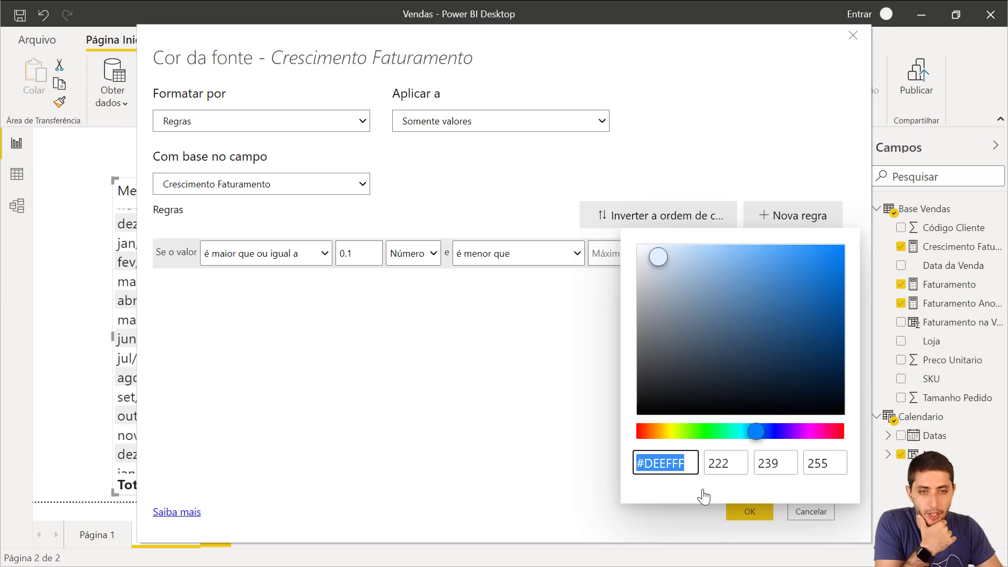
{"action": "mouse_move", "coordinate": [701, 431]}
{"action": "left_mouse_down"}
{"action": "mouse_move", "coordinate": [722, 432]}
{"action": "mouse_move", "coordinate": [711, 439]}
{"action": "left_mouse_up"}
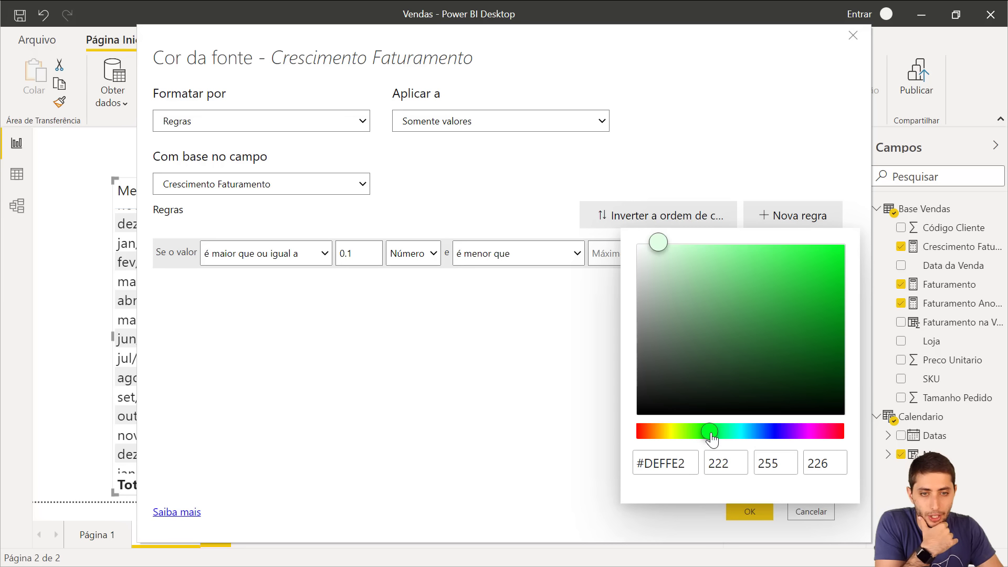
{"action": "left_click_drag", "start_coordinate": [799, 302], "coordinate": [737, 289]}
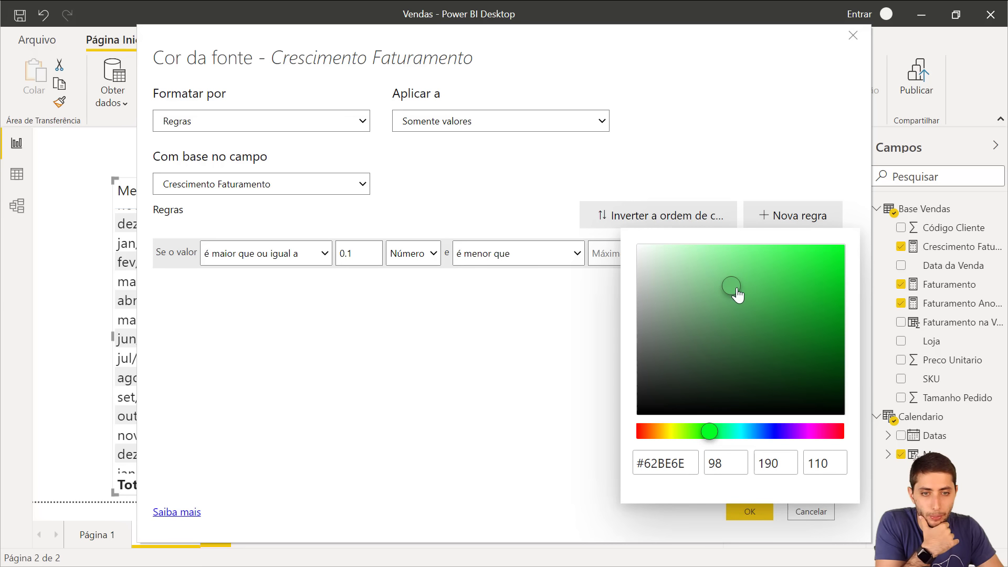
{"action": "left_click", "coordinate": [552, 349]}
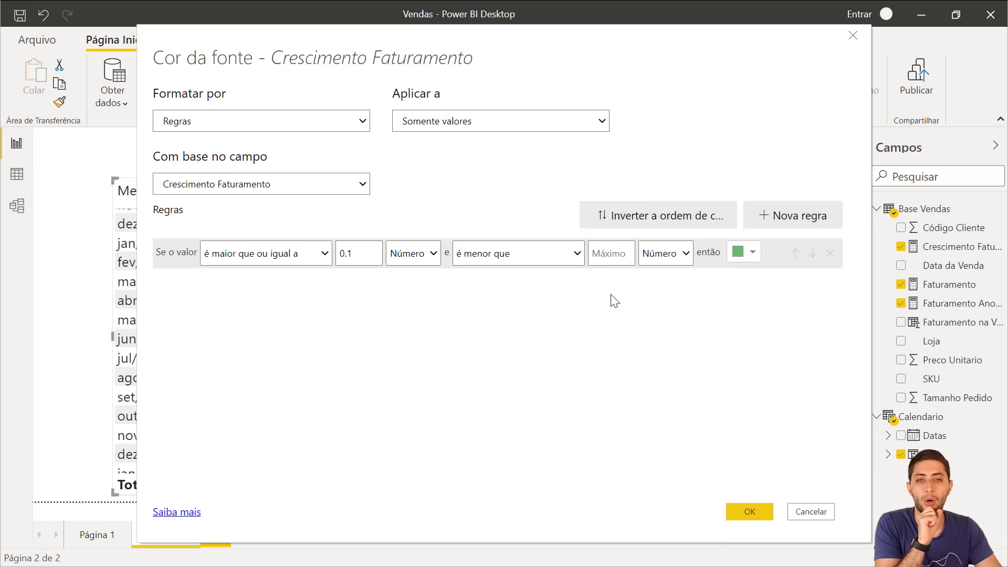
Step: Add a second rule for values from 0 to less than 0.1, both as Número, with a yellow theme colour
{"action": "left_click", "coordinate": [789, 224]}
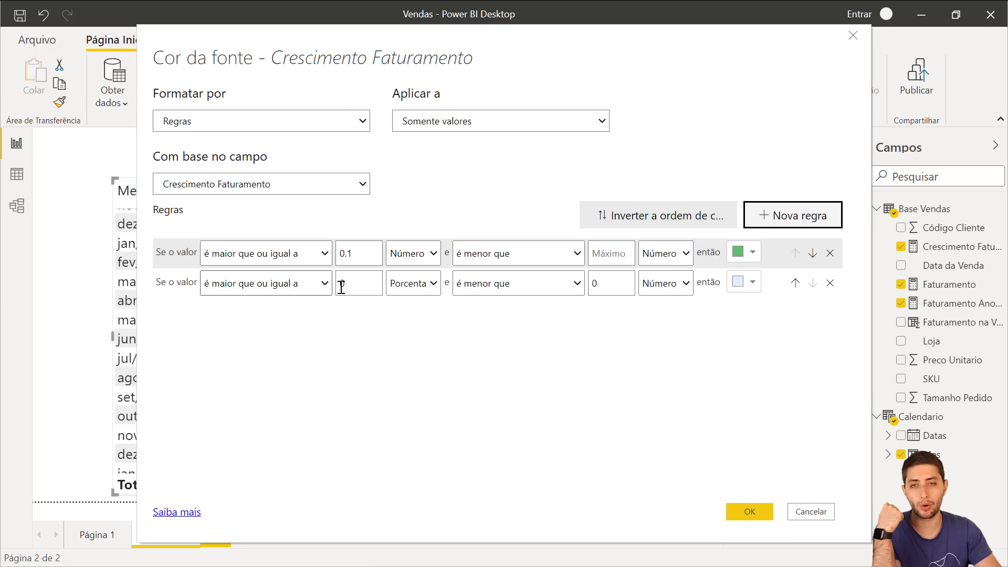
{"action": "left_click", "coordinate": [427, 287]}
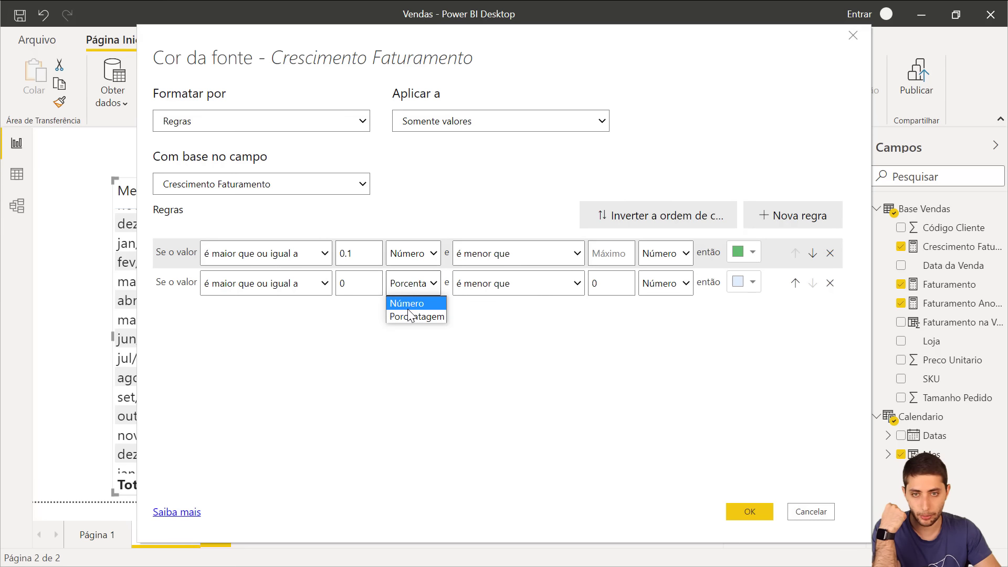
{"action": "left_click", "coordinate": [407, 303]}
{"action": "left_click", "coordinate": [595, 283]}
{"action": "double_click", "coordinate": [595, 284]}
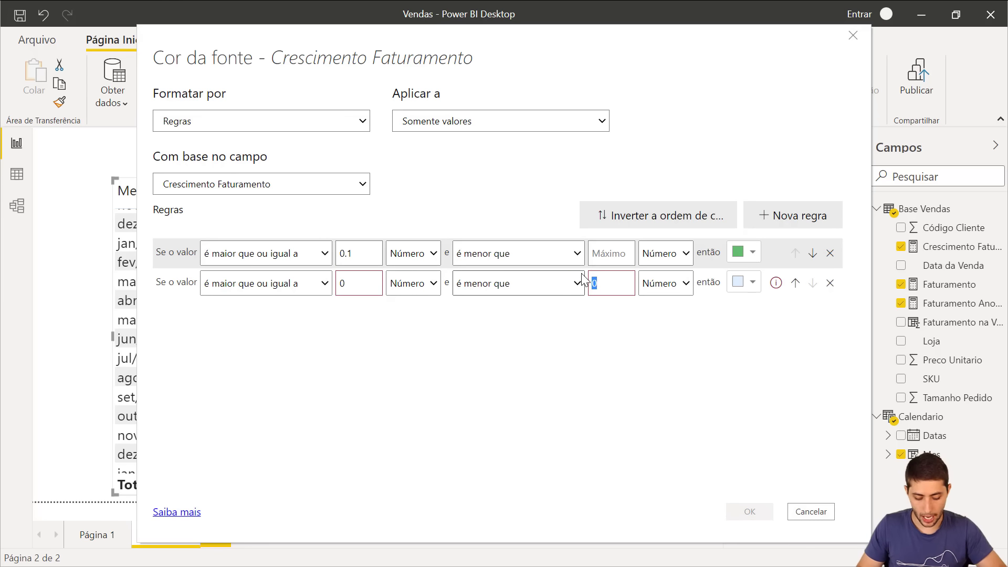
{"action": "type", "text": "0.1"}
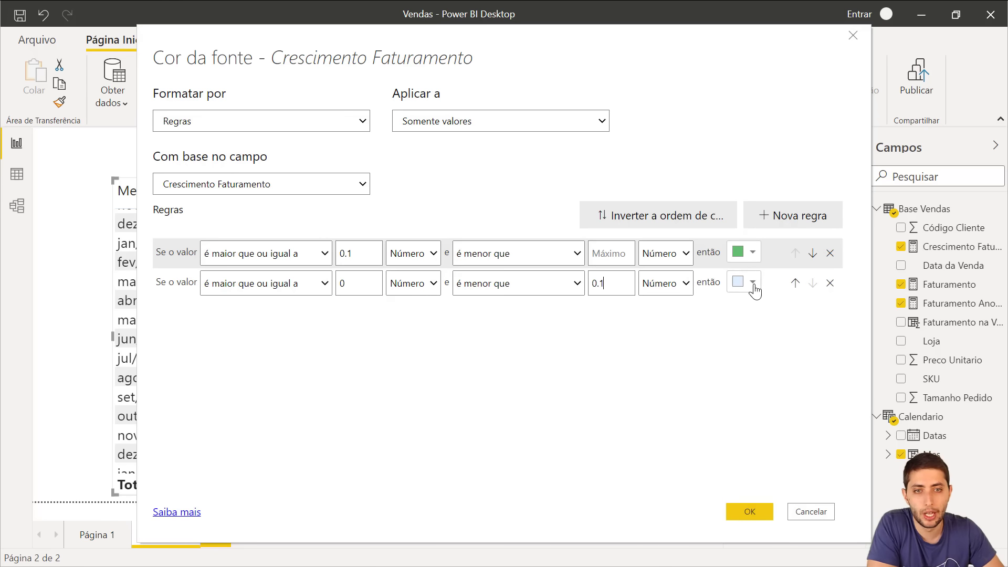
{"action": "left_click", "coordinate": [752, 285]}
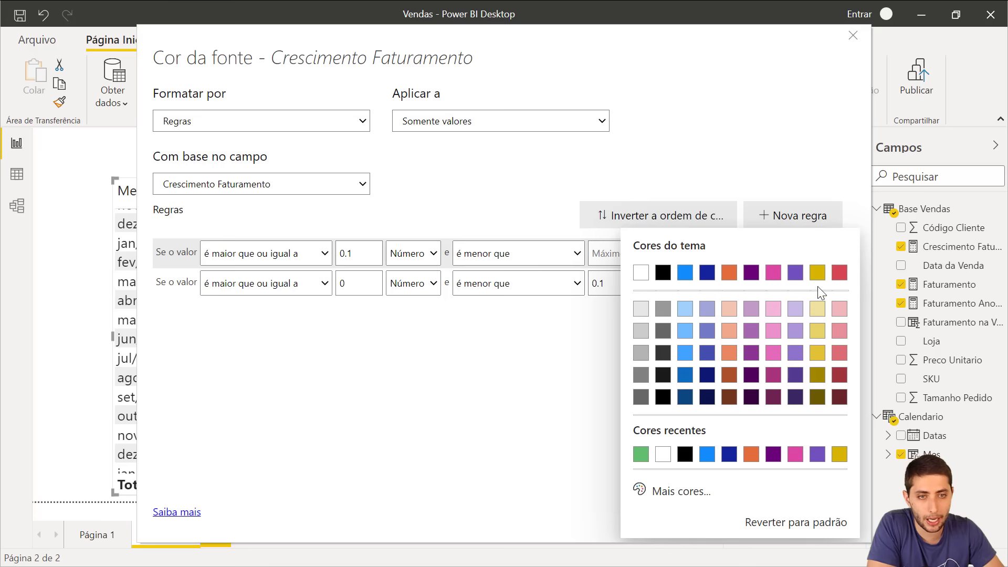
{"action": "left_click", "coordinate": [814, 334]}
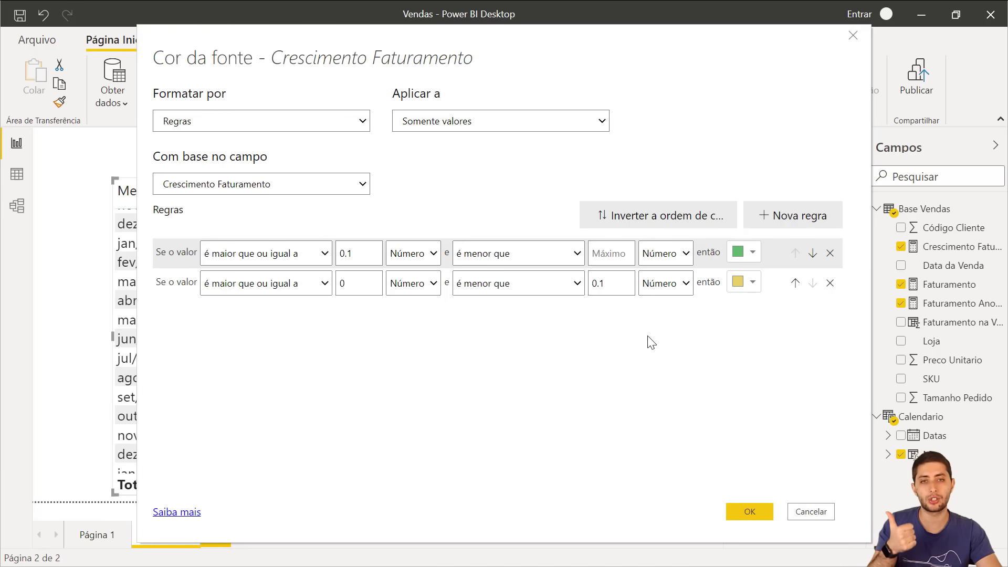
Step: Add a third rule from Mínimo to less than 0 and give it the red theme colour
{"action": "left_click", "coordinate": [765, 228]}
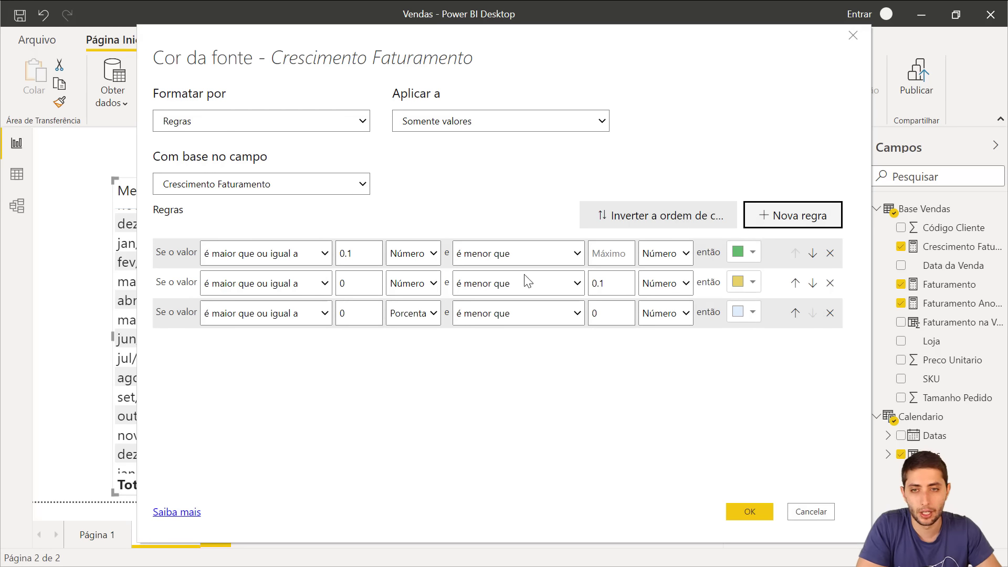
{"action": "left_click", "coordinate": [269, 314]}
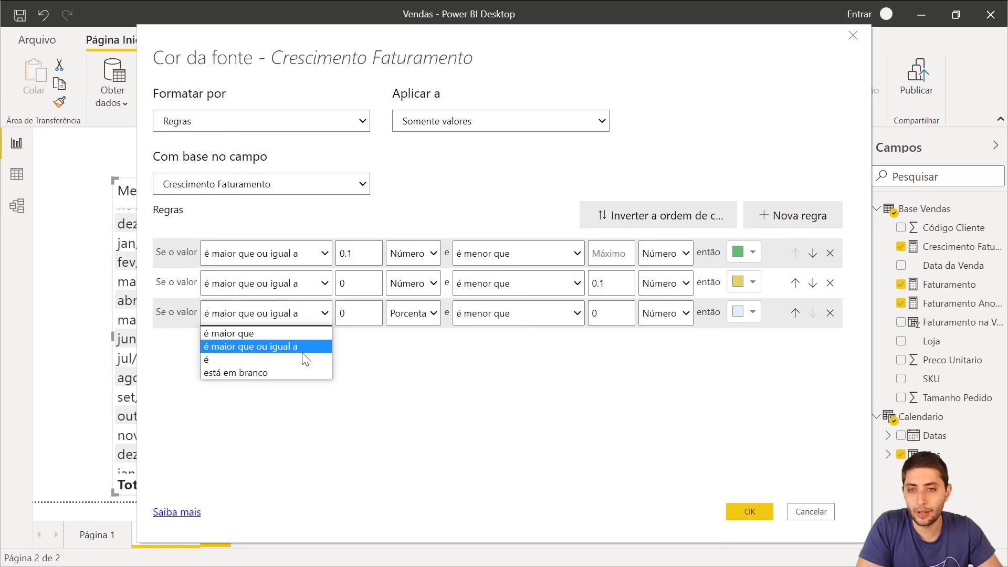
{"action": "left_click", "coordinate": [295, 317]}
{"action": "left_click", "coordinate": [341, 314]}
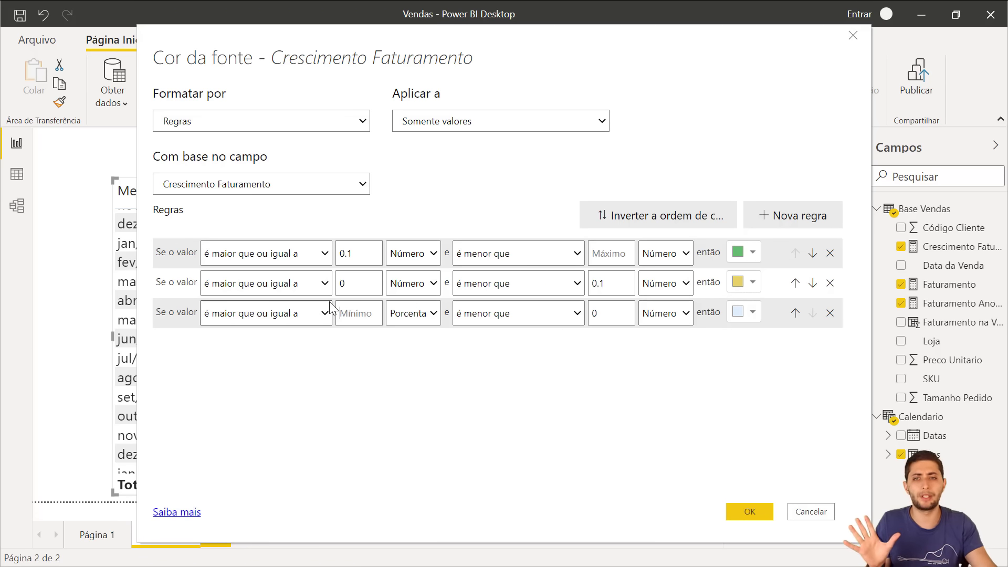
{"action": "key", "text": "BackSpace"}
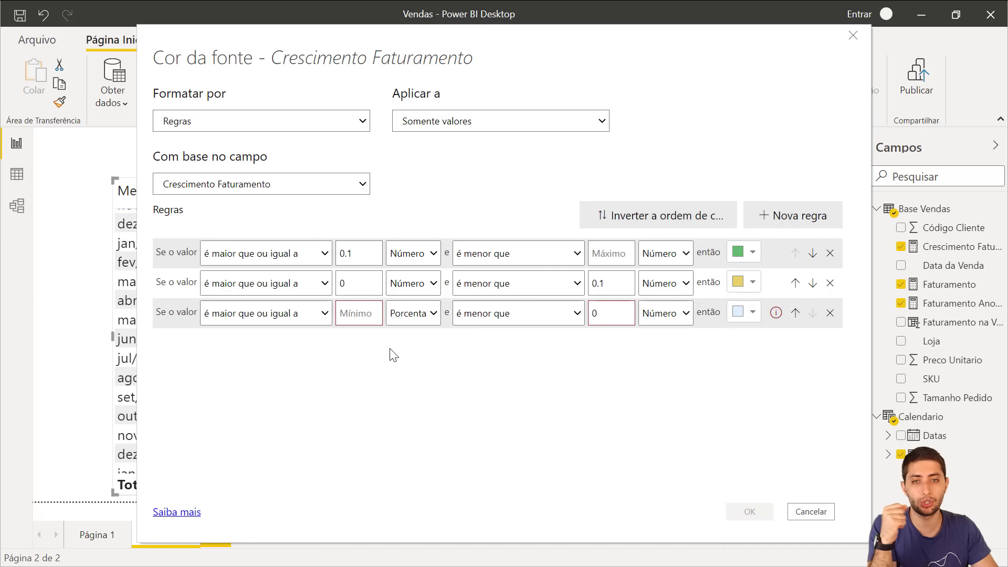
{"action": "left_click_drag", "start_coordinate": [613, 309], "coordinate": [590, 306]}
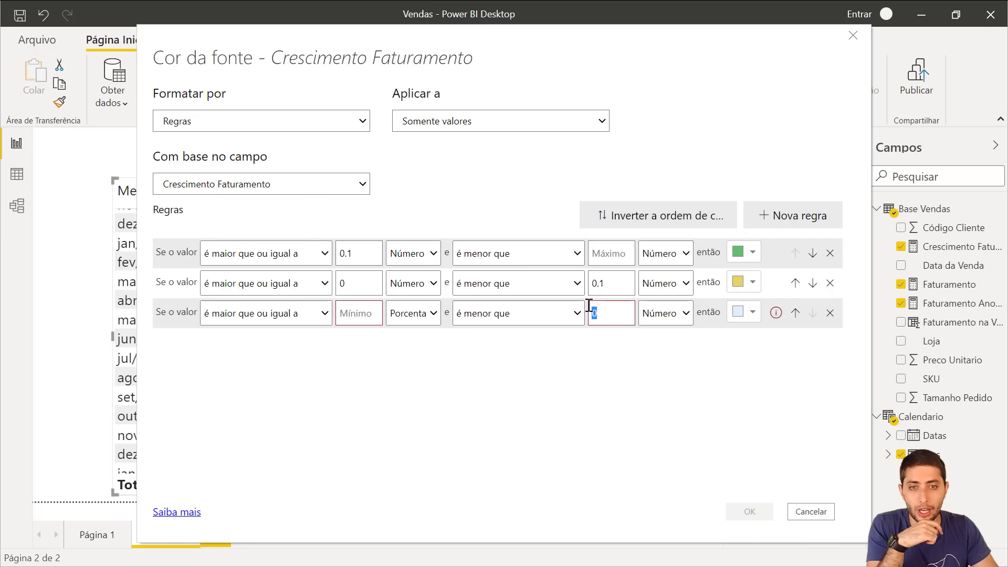
{"action": "left_click", "coordinate": [740, 314]}
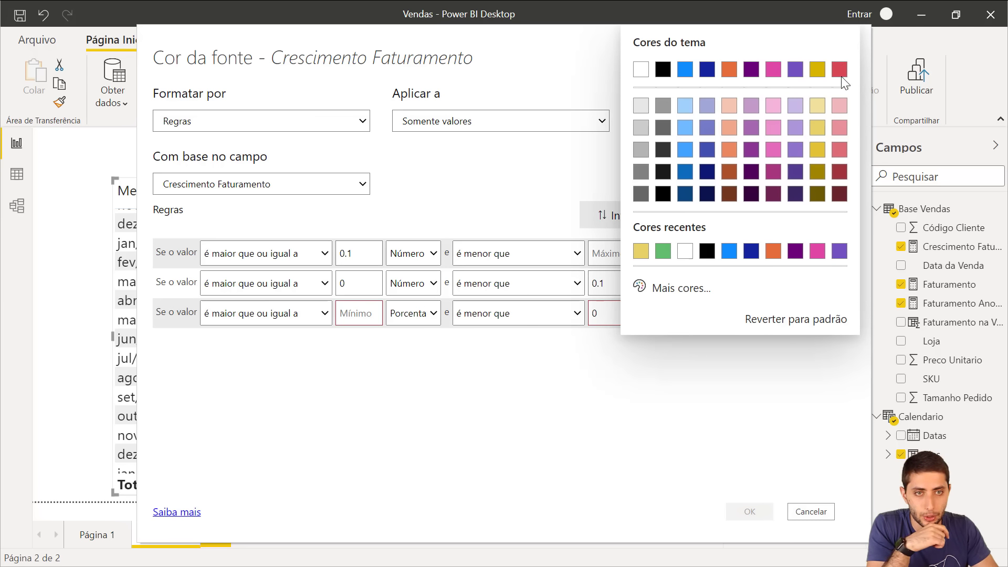
{"action": "left_click", "coordinate": [840, 75]}
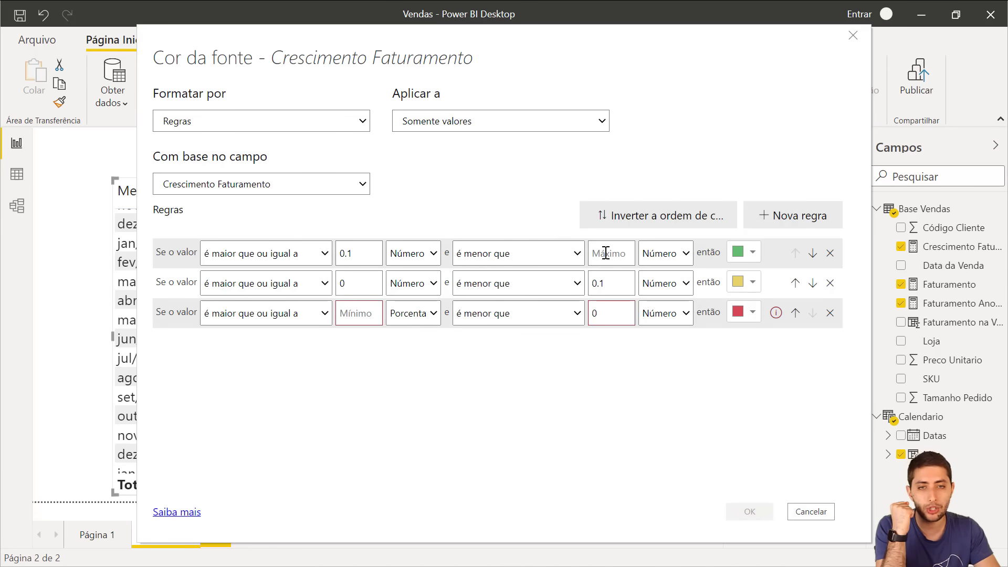
Step: Change the third rule's lower limit type to Número and apply the font colour rules
{"action": "left_click", "coordinate": [363, 315]}
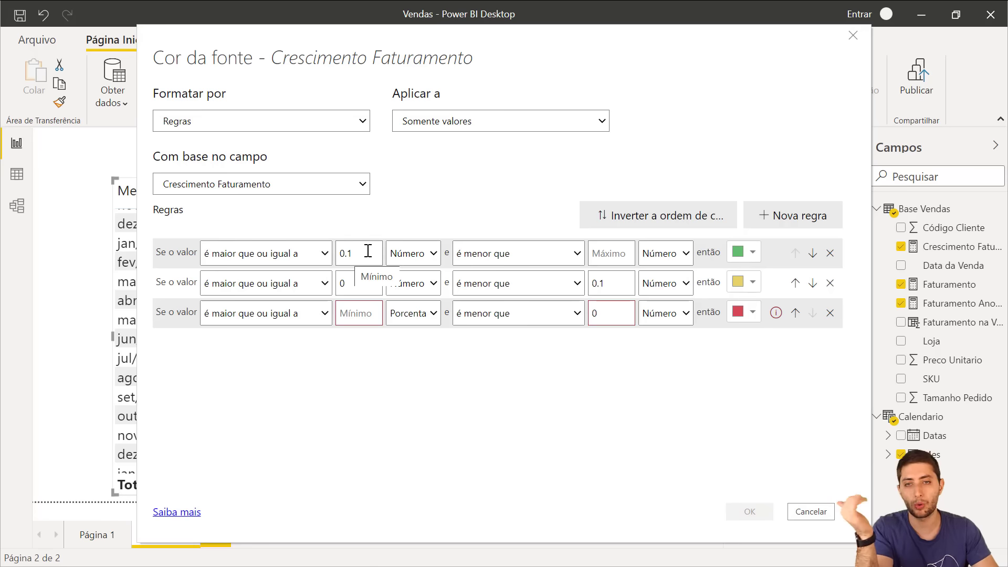
{"action": "left_click", "coordinate": [599, 313]}
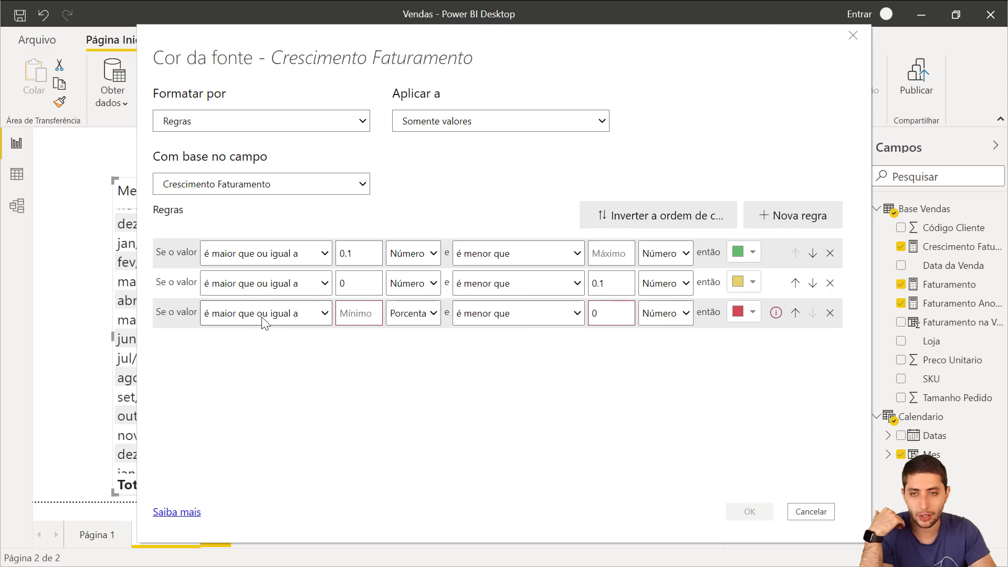
{"action": "left_click", "coordinate": [347, 314]}
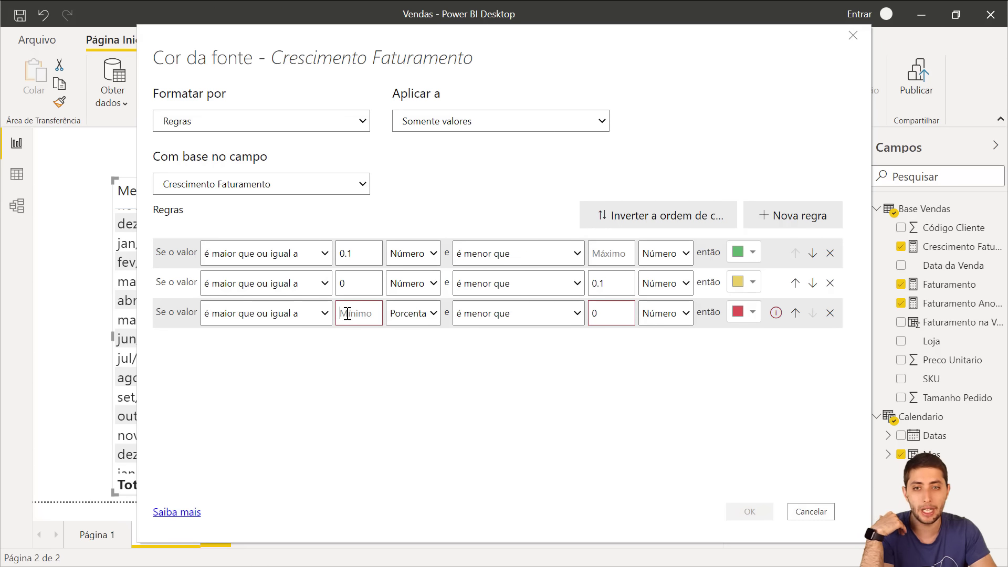
{"action": "left_click", "coordinate": [416, 315]}
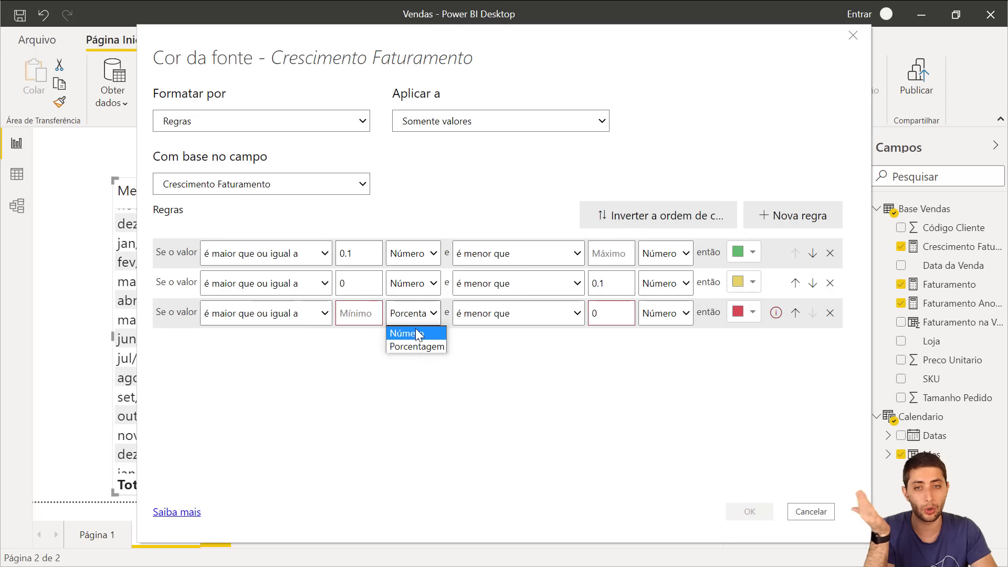
{"action": "left_click", "coordinate": [407, 333]}
{"action": "left_click", "coordinate": [363, 313]}
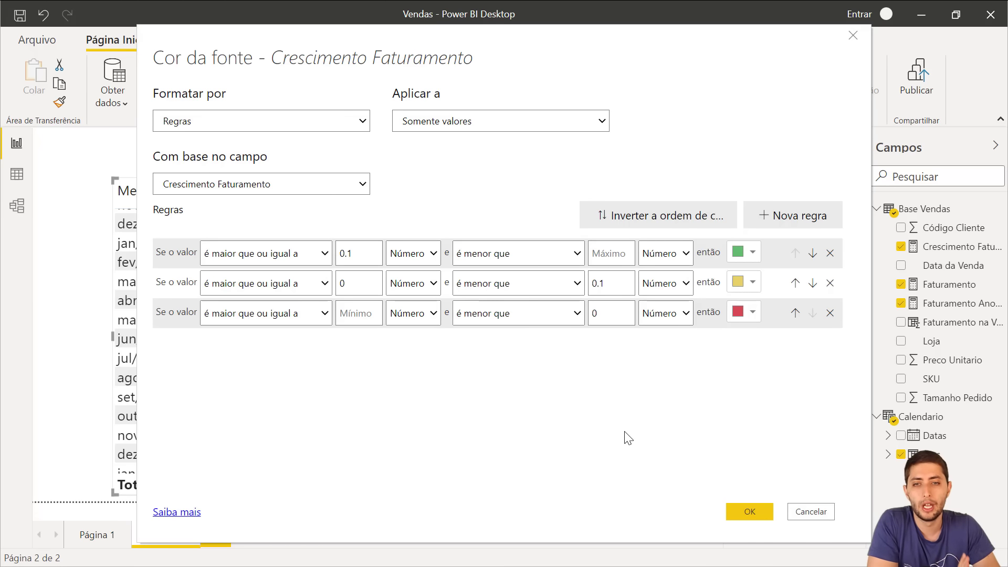
{"action": "left_click", "coordinate": [744, 512]}
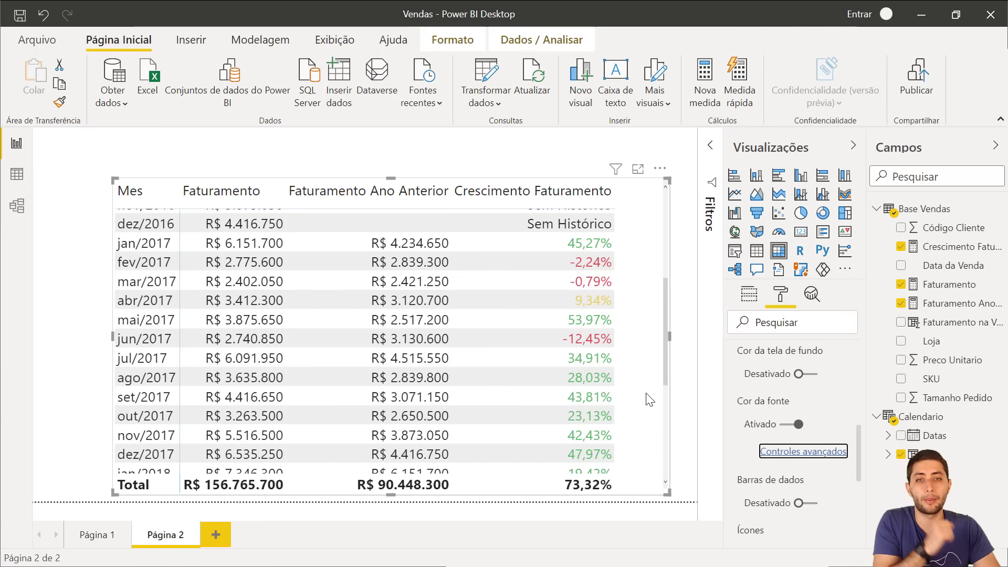
Step: Remove Faturamento Ano Anterior from the matrix values, then narrow the matrix and move it toward the middle of the page
{"action": "scroll", "coordinate": [638, 362], "scroll_direction": "up", "scroll_amount": 2}
{"action": "scroll", "coordinate": [627, 355], "scroll_direction": "down", "scroll_amount": 5}
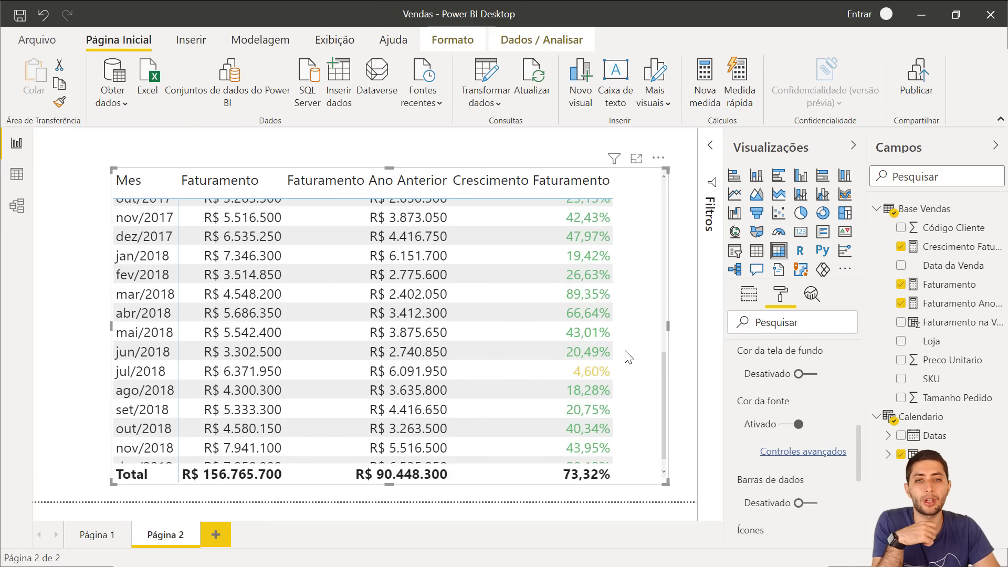
{"action": "scroll", "coordinate": [628, 354], "scroll_direction": "up", "scroll_amount": 3}
{"action": "scroll", "coordinate": [594, 310], "scroll_direction": "up", "scroll_amount": 1}
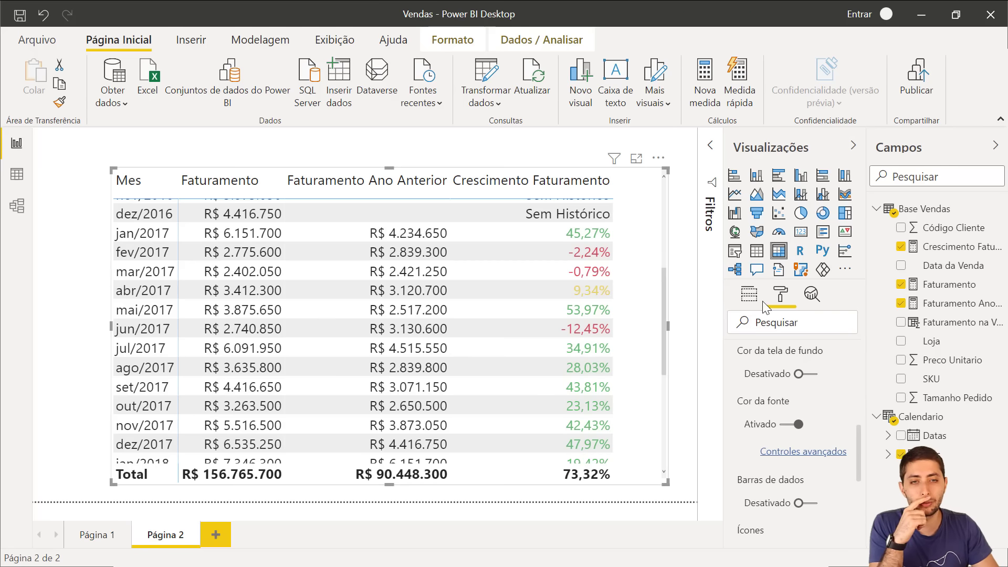
{"action": "left_click", "coordinate": [750, 294]}
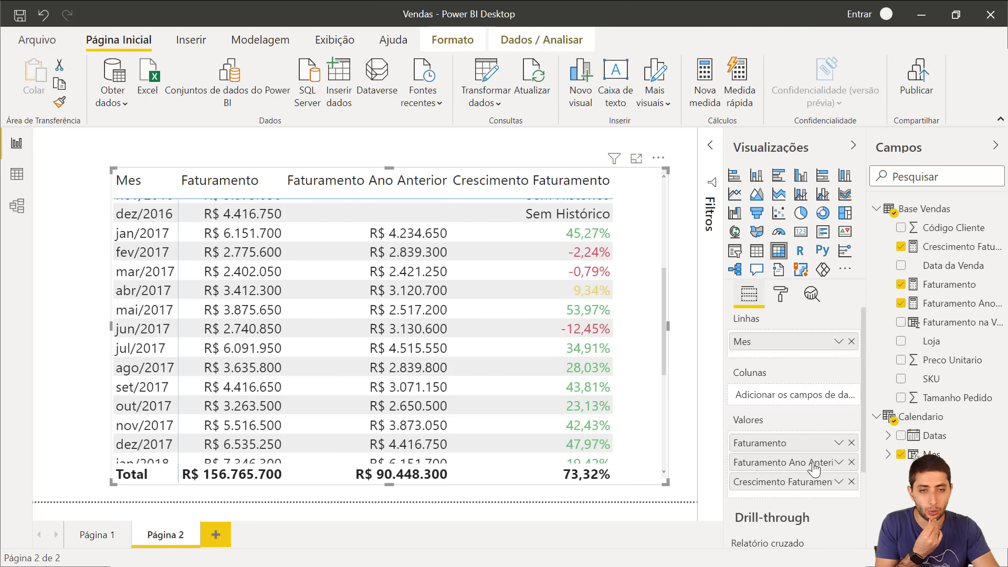
{"action": "left_click", "coordinate": [852, 462]}
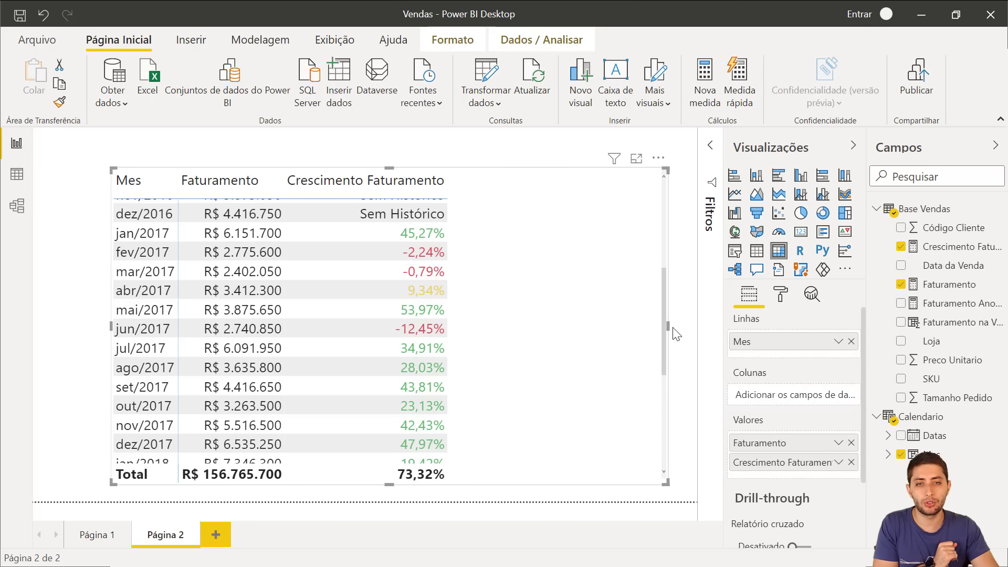
{"action": "left_click_drag", "start_coordinate": [669, 327], "coordinate": [516, 320]}
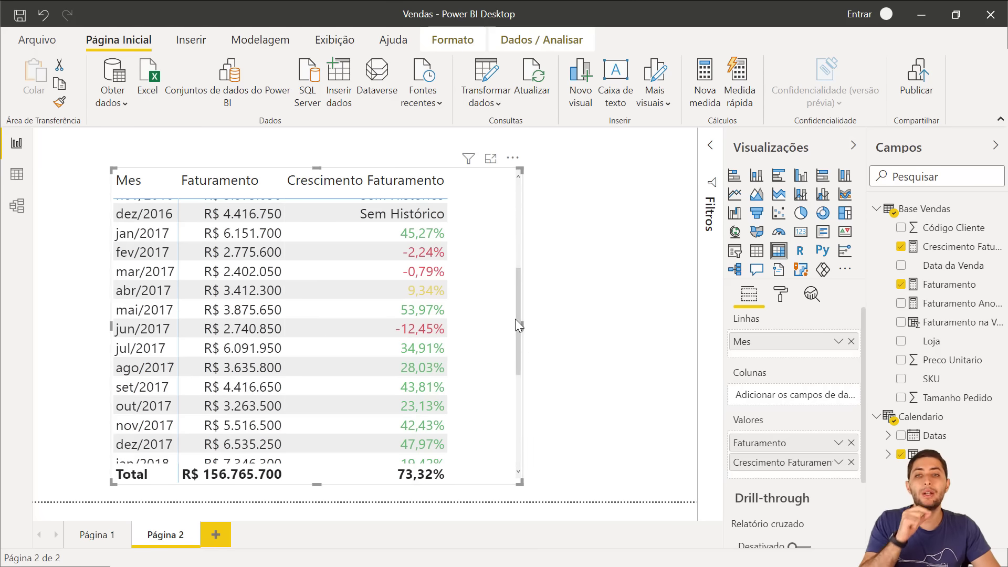
{"action": "left_click_drag", "start_coordinate": [496, 254], "coordinate": [600, 260]}
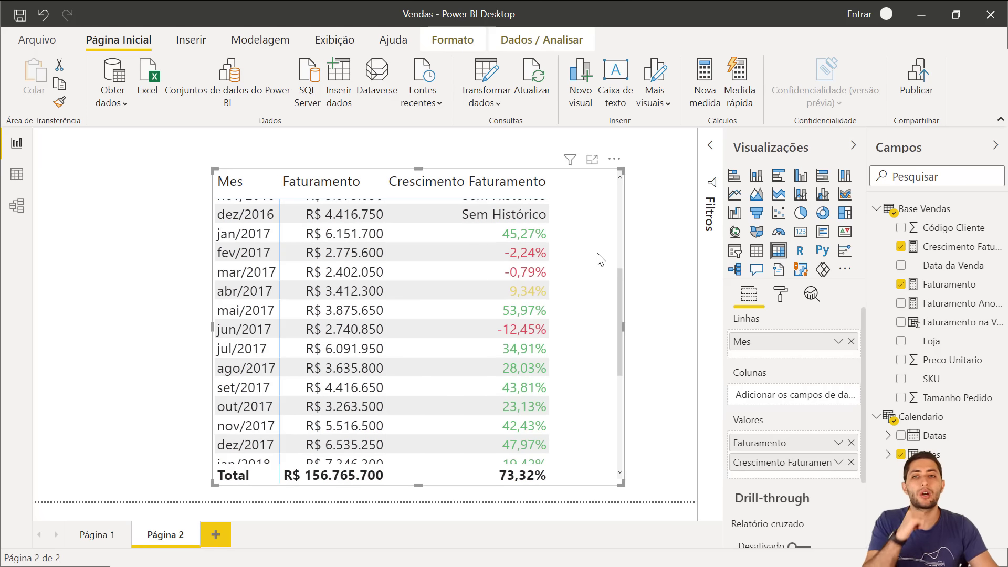
Step: Look at the Loja column in the Base Vendas table data and return to the report page
{"action": "left_click", "coordinate": [16, 173]}
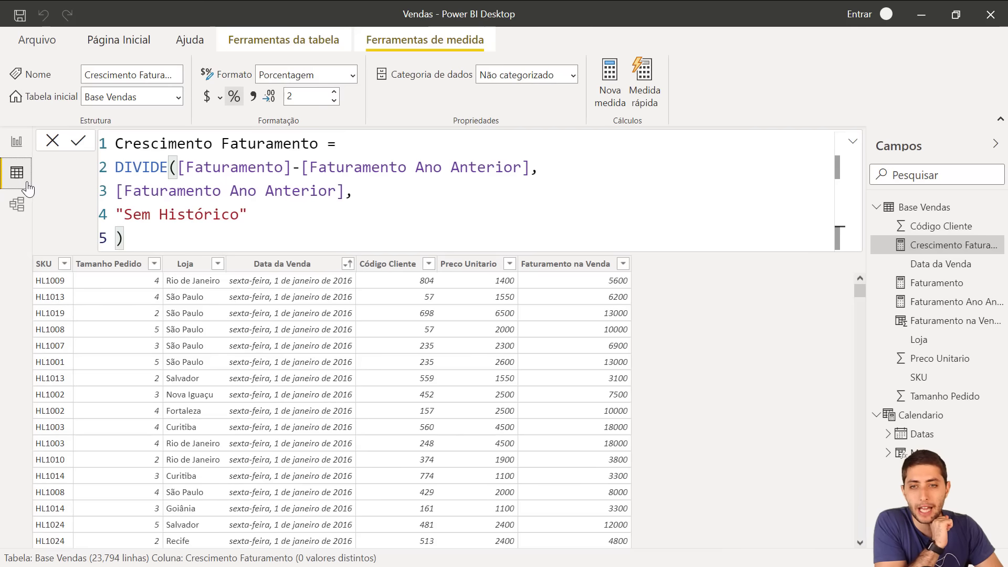
{"action": "left_click", "coordinate": [185, 264]}
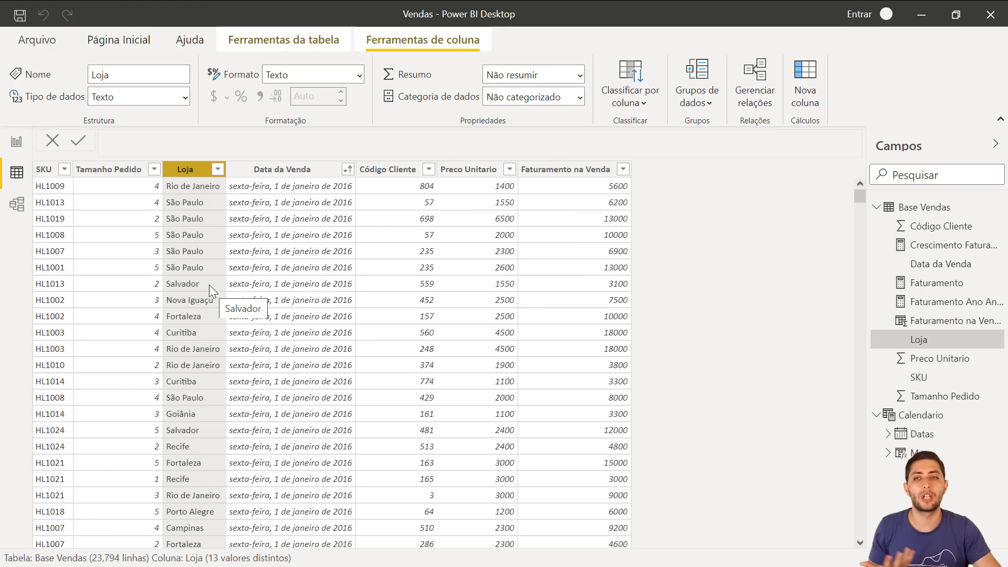
{"action": "left_click", "coordinate": [30, 146]}
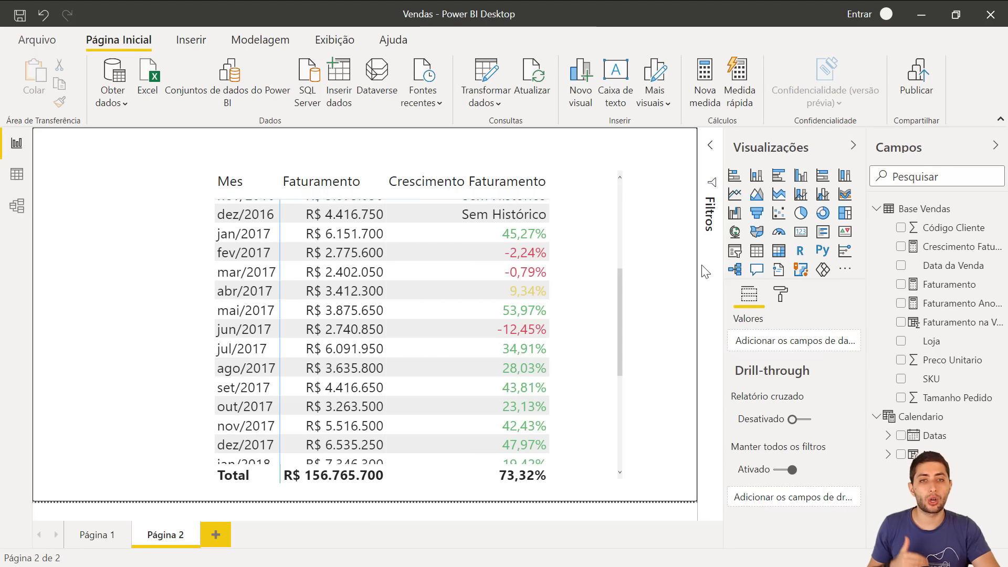
Step: Add a Loja slicer beside the matrix, narrowed to fit the free space and tall enough to list every store
{"action": "left_click", "coordinate": [734, 252]}
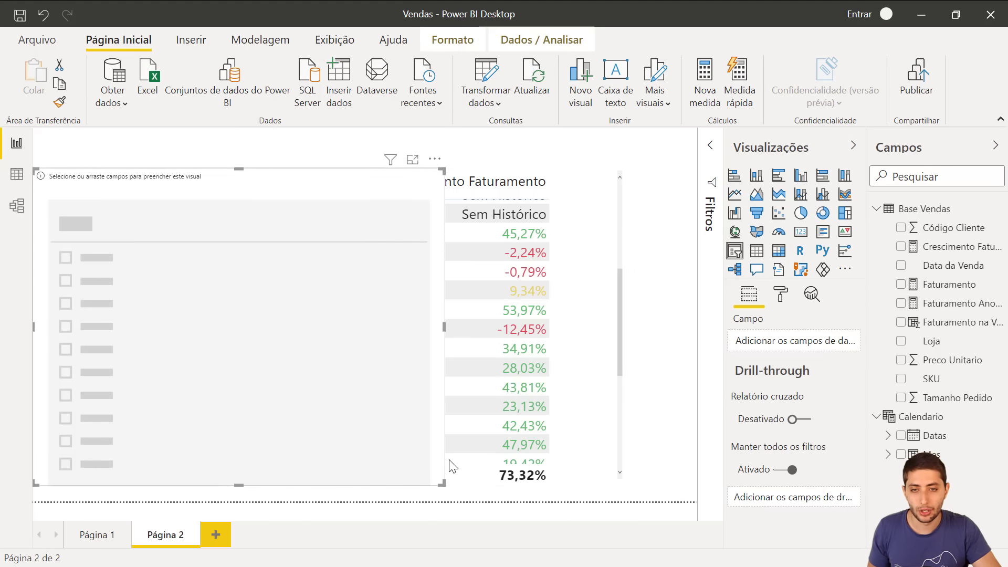
{"action": "left_click_drag", "start_coordinate": [444, 482], "coordinate": [192, 421]}
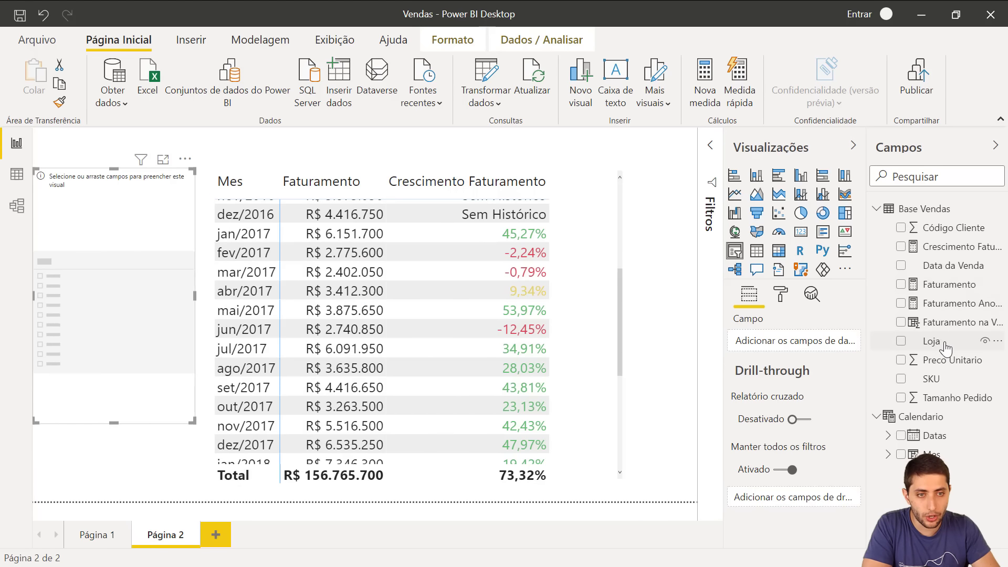
{"action": "left_click_drag", "start_coordinate": [945, 346], "coordinate": [780, 341]}
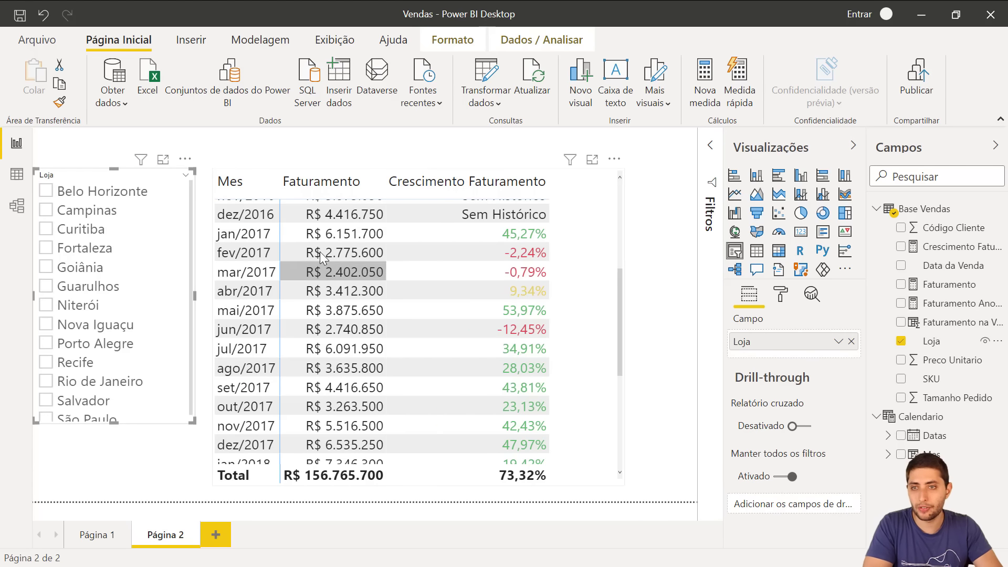
{"action": "left_click_drag", "start_coordinate": [113, 422], "coordinate": [121, 457]}
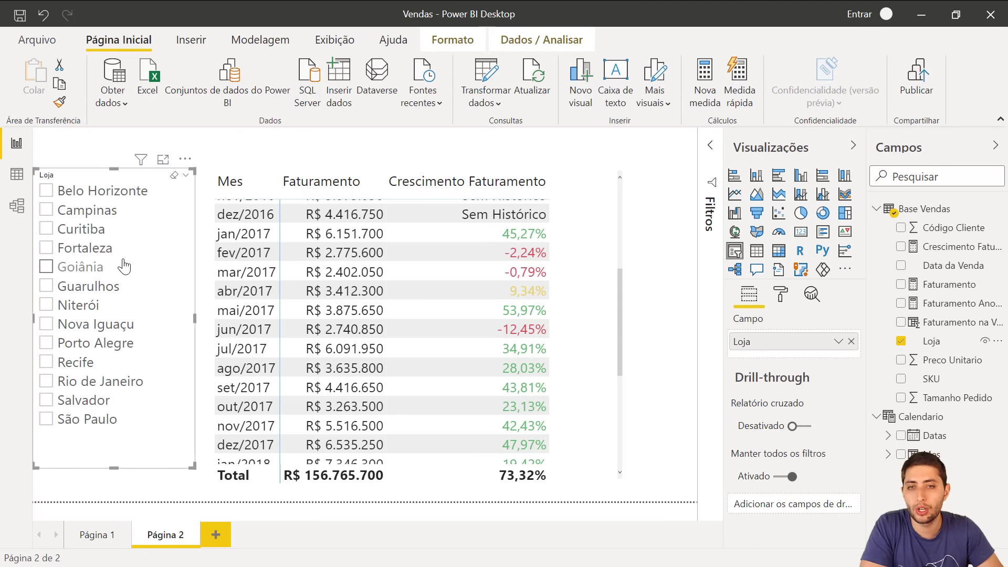
Step: Filter the matrix by Belo Horizonte, Campinas and Rio de Janeiro in turn and examine each store's monthly growth
{"action": "left_click", "coordinate": [131, 193]}
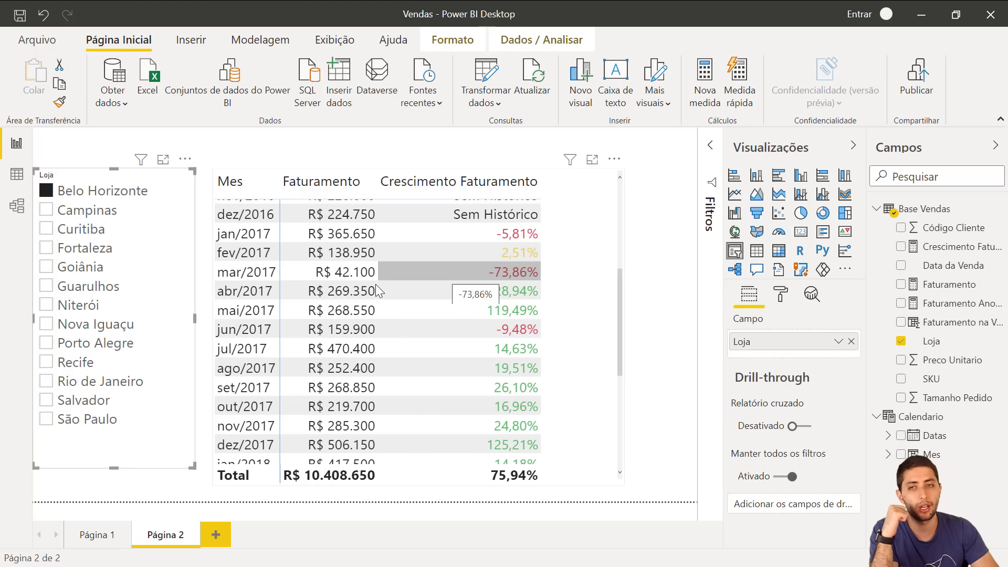
{"action": "scroll", "coordinate": [426, 292], "scroll_direction": "down", "scroll_amount": 3}
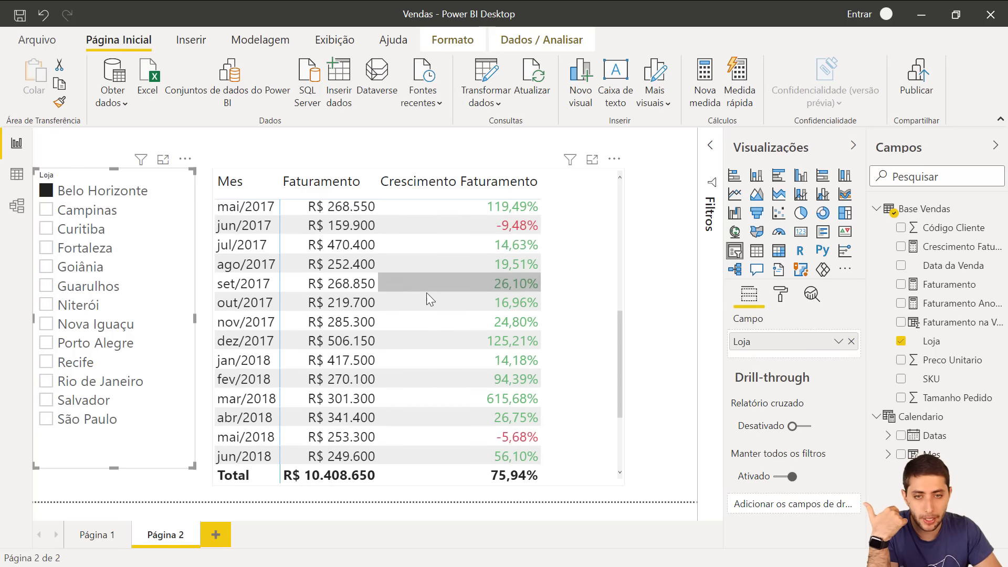
{"action": "scroll", "coordinate": [427, 292], "scroll_direction": "up", "scroll_amount": 3}
{"action": "scroll", "coordinate": [431, 297], "scroll_direction": "down", "scroll_amount": 2}
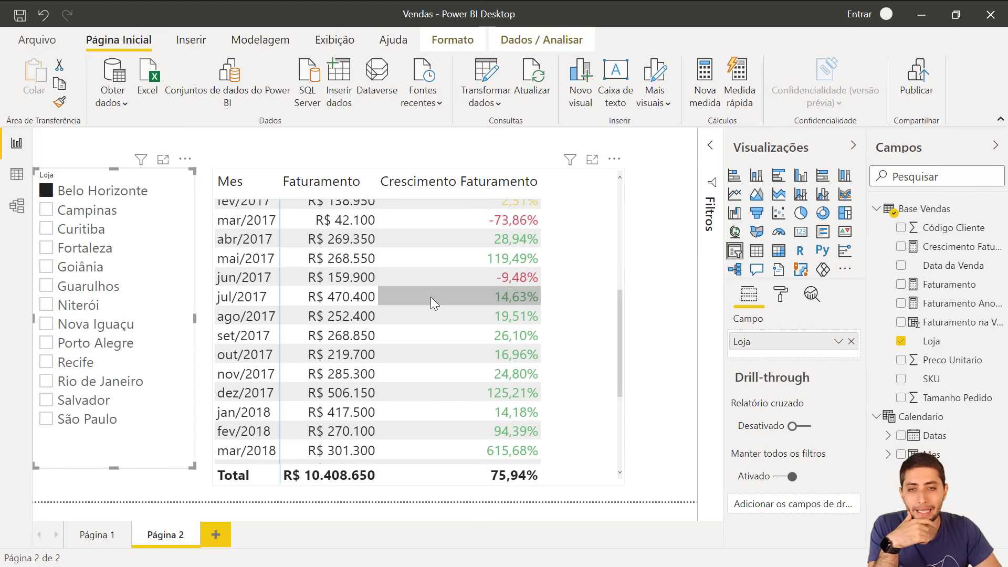
{"action": "left_click", "coordinate": [118, 216]}
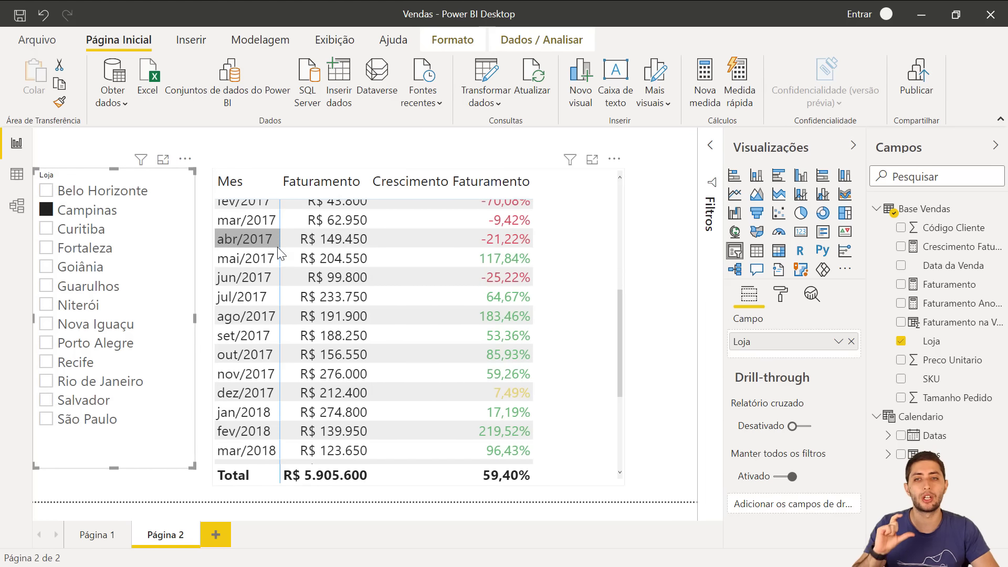
{"action": "left_click", "coordinate": [122, 383]}
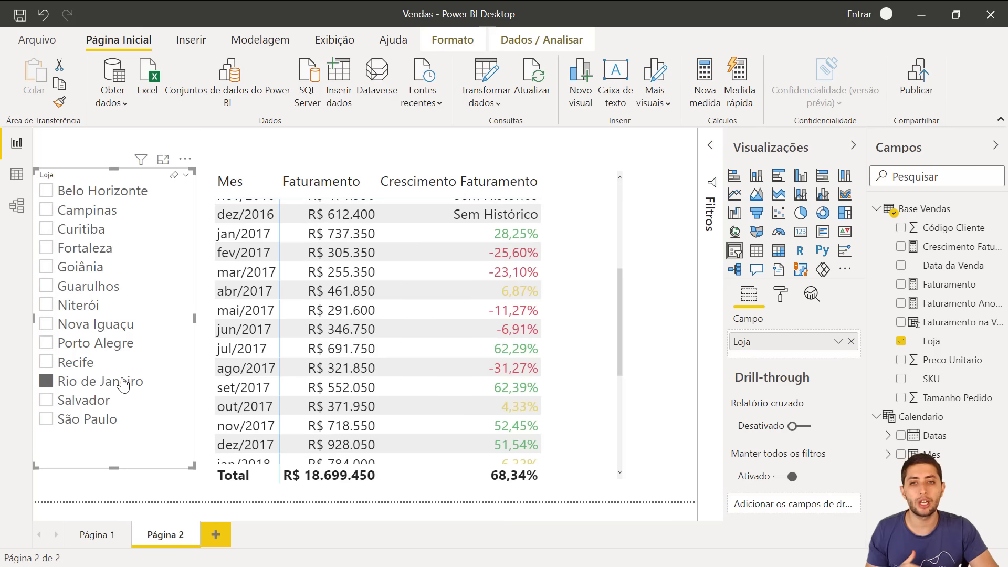
Step: Filter the matrix to the São Paulo store, review its monthly growth values and deselect the slicer
{"action": "left_click", "coordinate": [111, 425]}
{"action": "scroll", "coordinate": [569, 353], "scroll_direction": "up", "scroll_amount": 2}
{"action": "scroll", "coordinate": [571, 357], "scroll_direction": "down", "scroll_amount": 1}
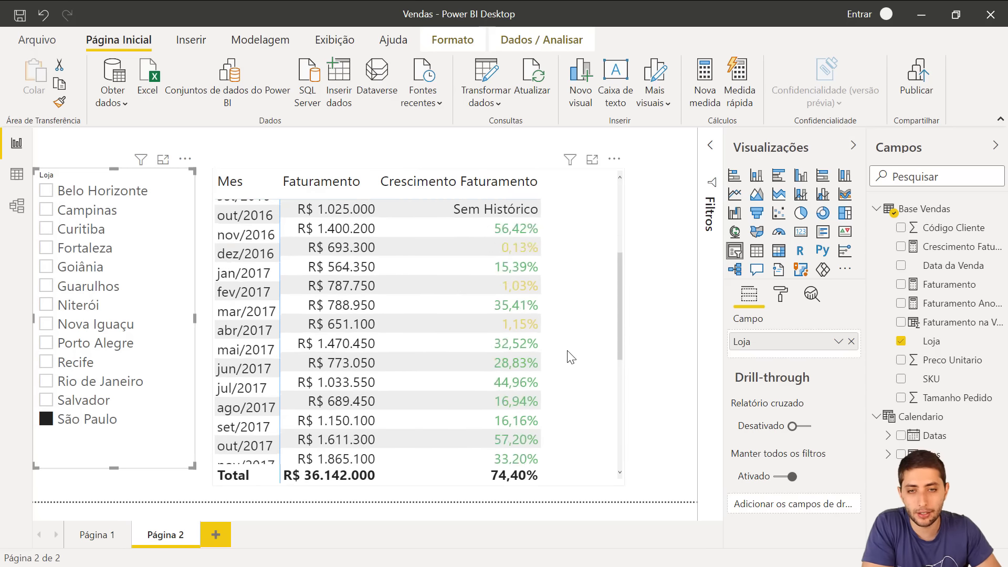
{"action": "scroll", "coordinate": [572, 357], "scroll_direction": "down", "scroll_amount": 4}
{"action": "scroll", "coordinate": [574, 351], "scroll_direction": "up", "scroll_amount": 3}
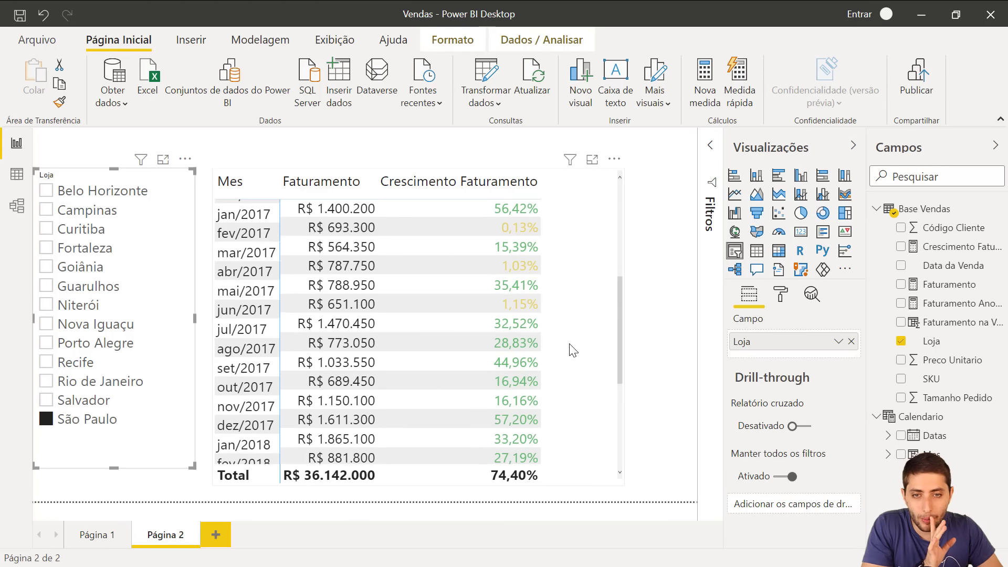
{"action": "scroll", "coordinate": [573, 350], "scroll_direction": "down", "scroll_amount": 1}
{"action": "scroll", "coordinate": [567, 318], "scroll_direction": "up", "scroll_amount": 2}
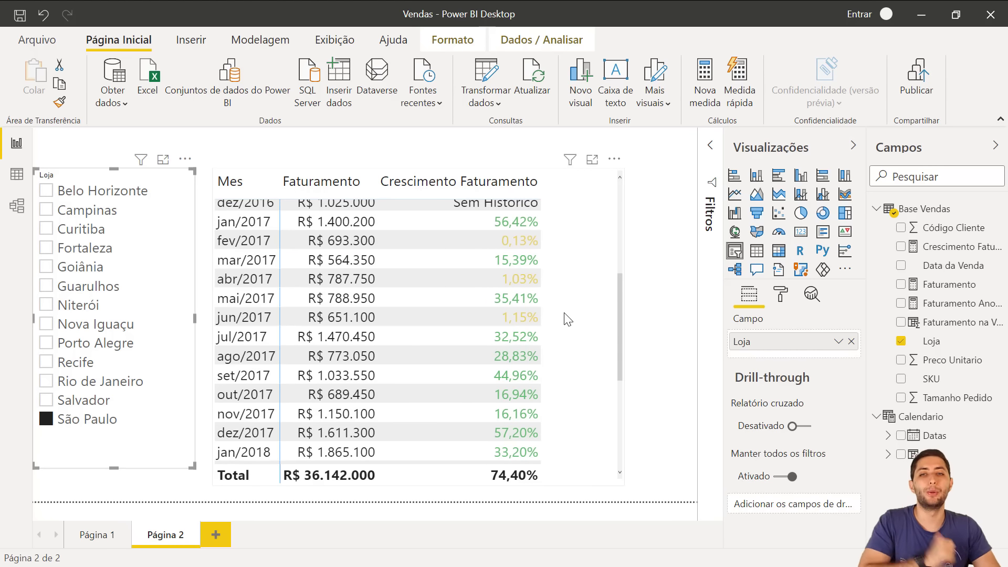
{"action": "left_click", "coordinate": [636, 334]}
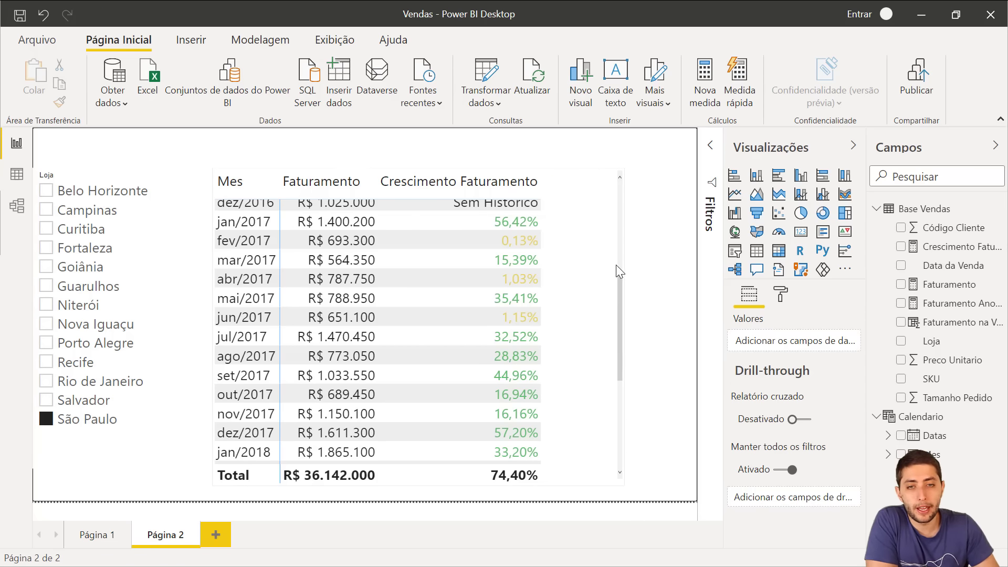
{"action": "left_click", "coordinate": [604, 271]}
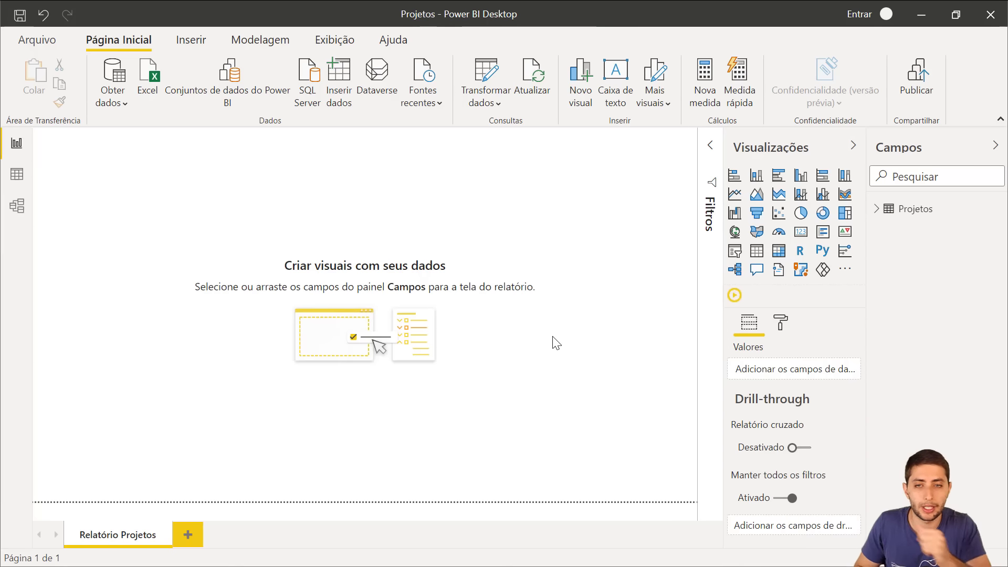
Step: Display the Projetos table data in the Projetos file and sort it by Data Ativação Lead in ascending order
{"action": "left_click_drag", "start_coordinate": [272, 217], "coordinate": [552, 373]}
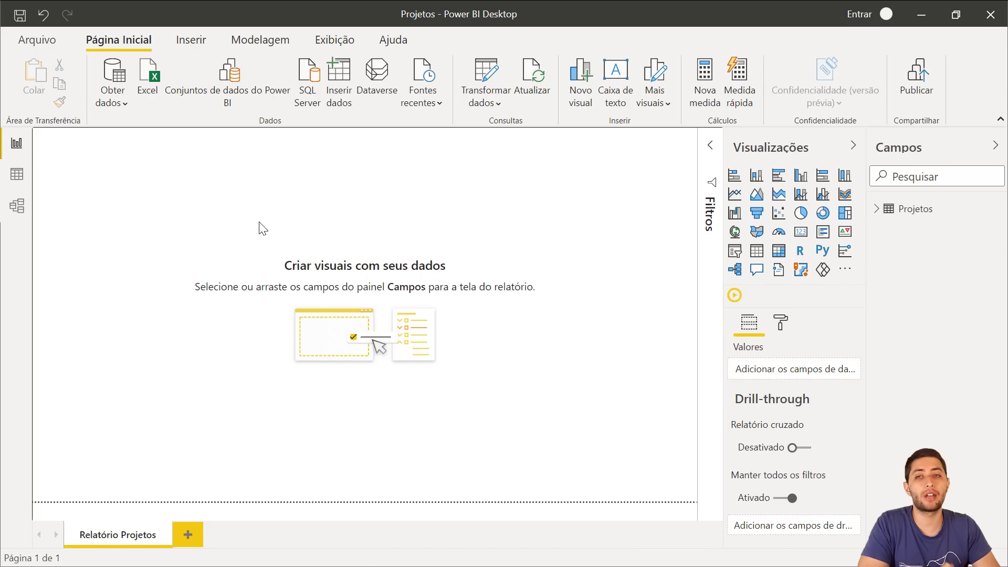
{"action": "left_click", "coordinate": [17, 174]}
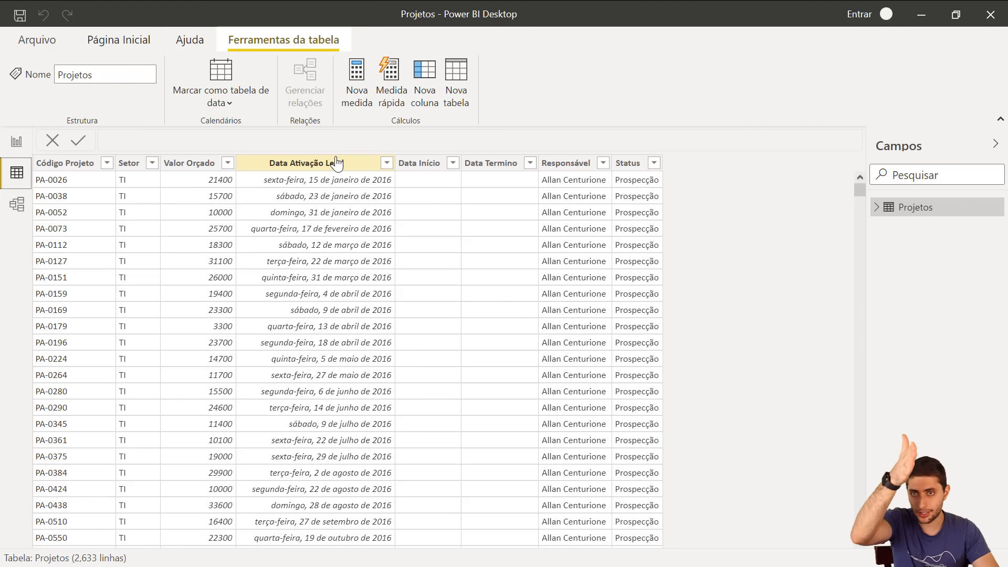
{"action": "left_click", "coordinate": [387, 164]}
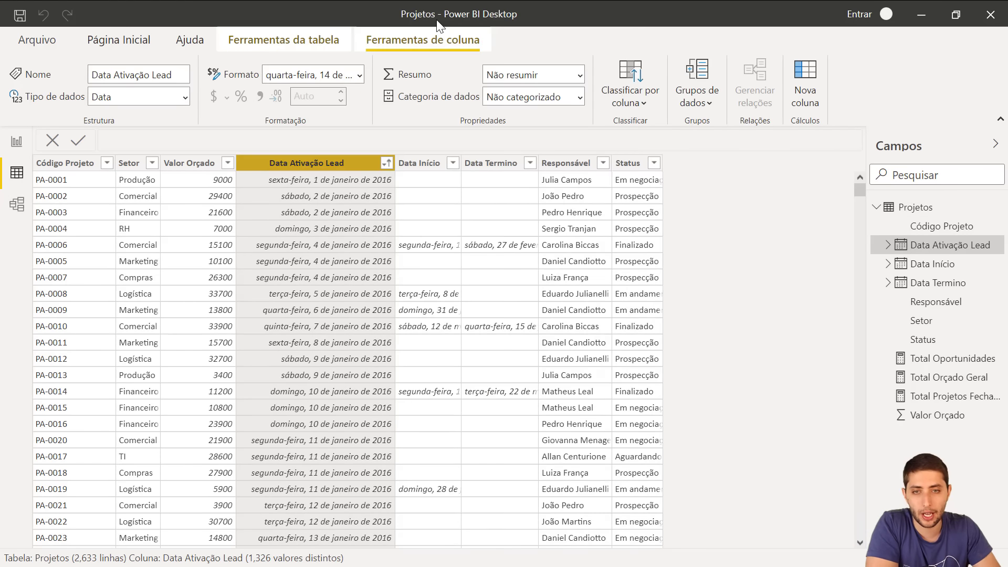
{"action": "left_click", "coordinate": [436, 19]}
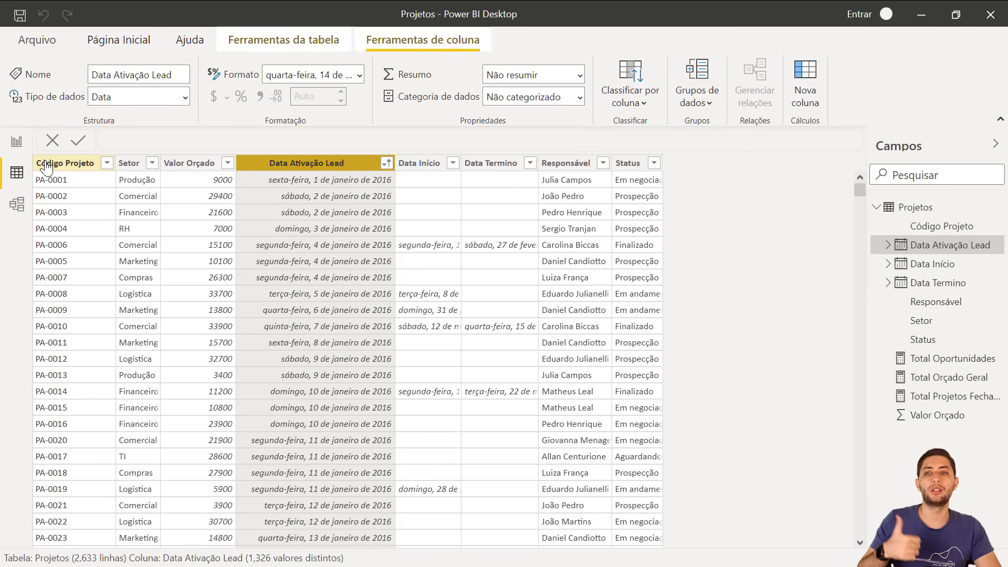
Step: Inspect the Código Projeto and Setor columns and fit the Setor column's width to its contents
{"action": "left_click", "coordinate": [62, 163]}
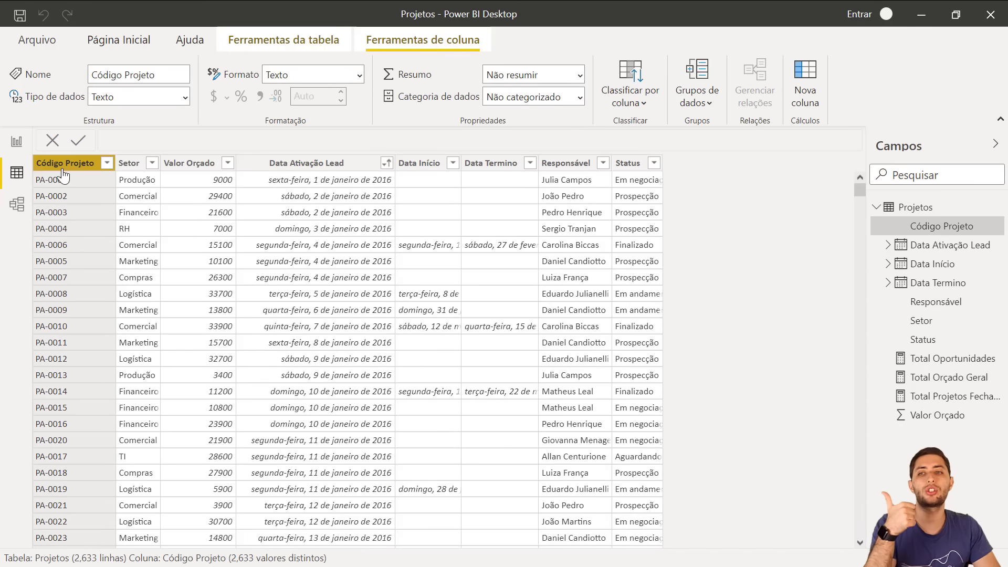
{"action": "left_click", "coordinate": [131, 165]}
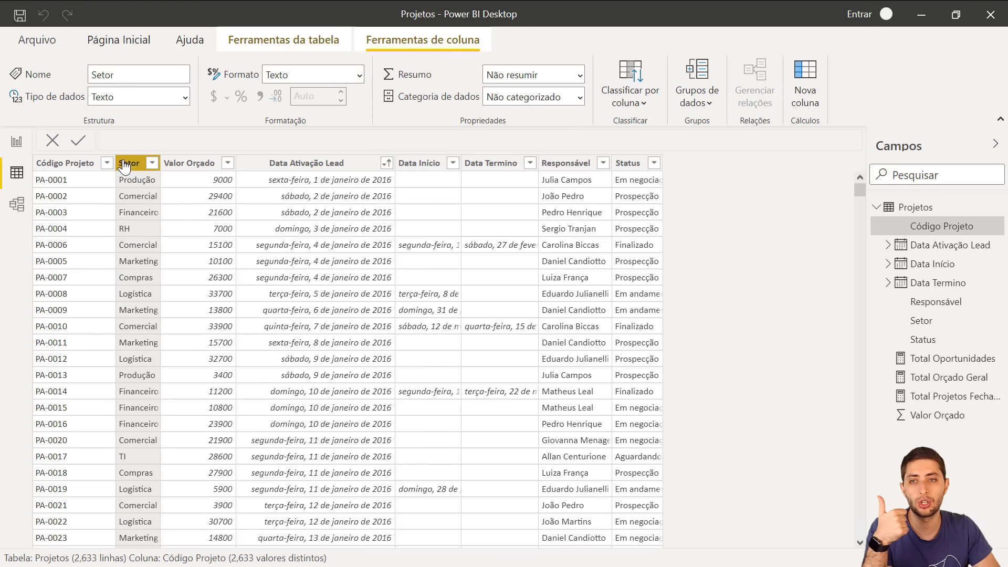
{"action": "double_click", "coordinate": [159, 162]}
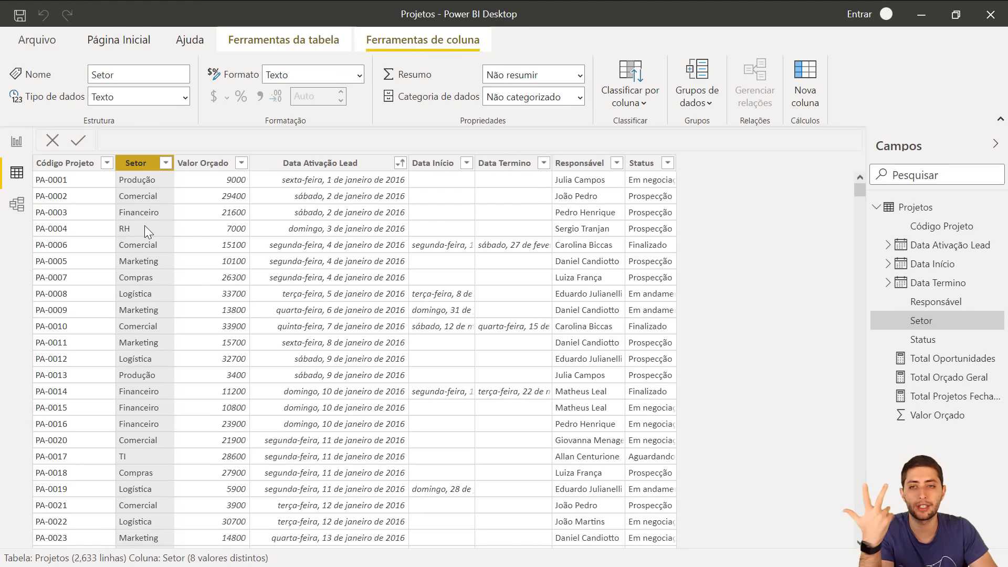
Step: Examine the Valor Orçado, Data Ativação Lead, Data Início, Data Termino and Responsável columns of the Projetos table
{"action": "left_click", "coordinate": [199, 167]}
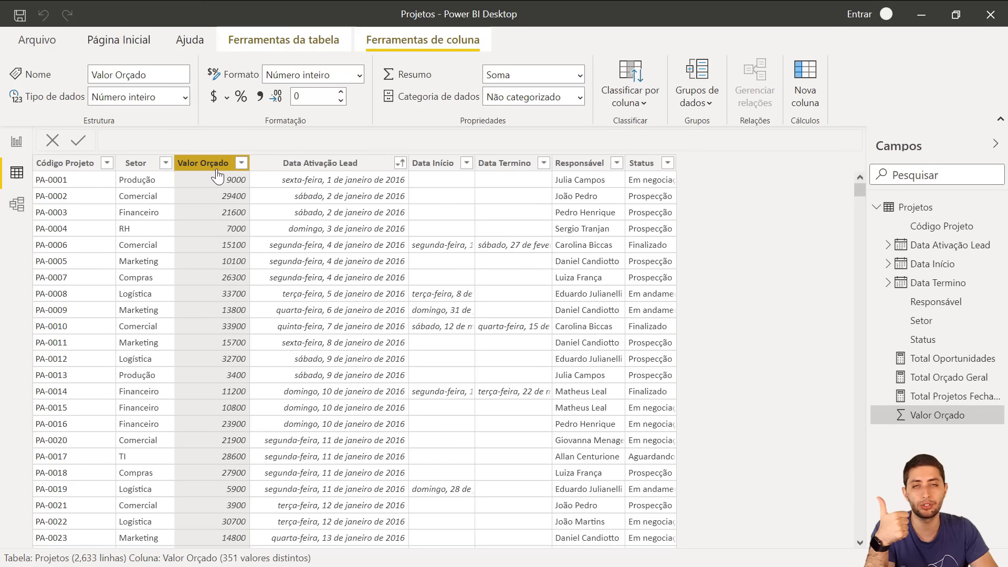
{"action": "left_click", "coordinate": [335, 164]}
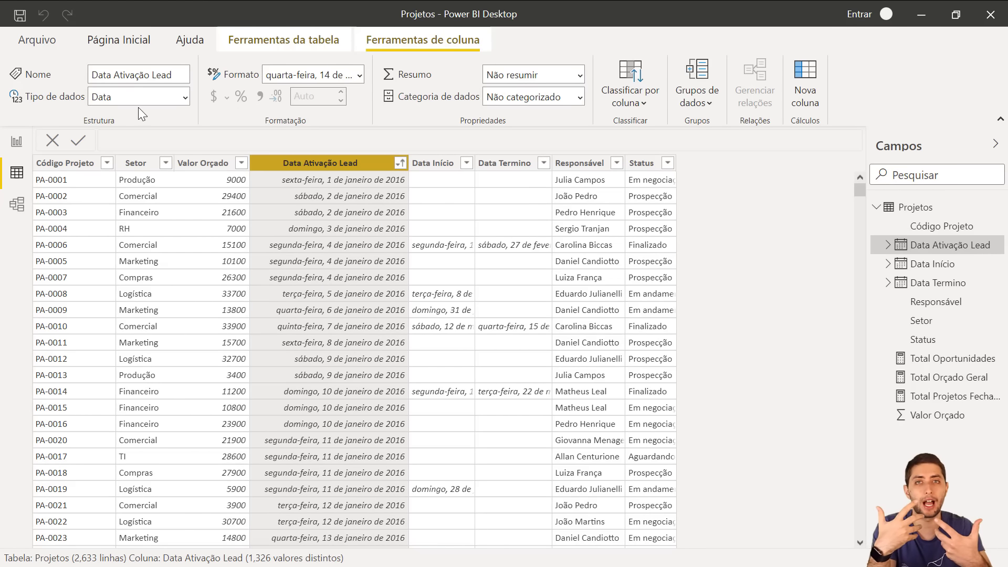
{"action": "left_click", "coordinate": [434, 167]}
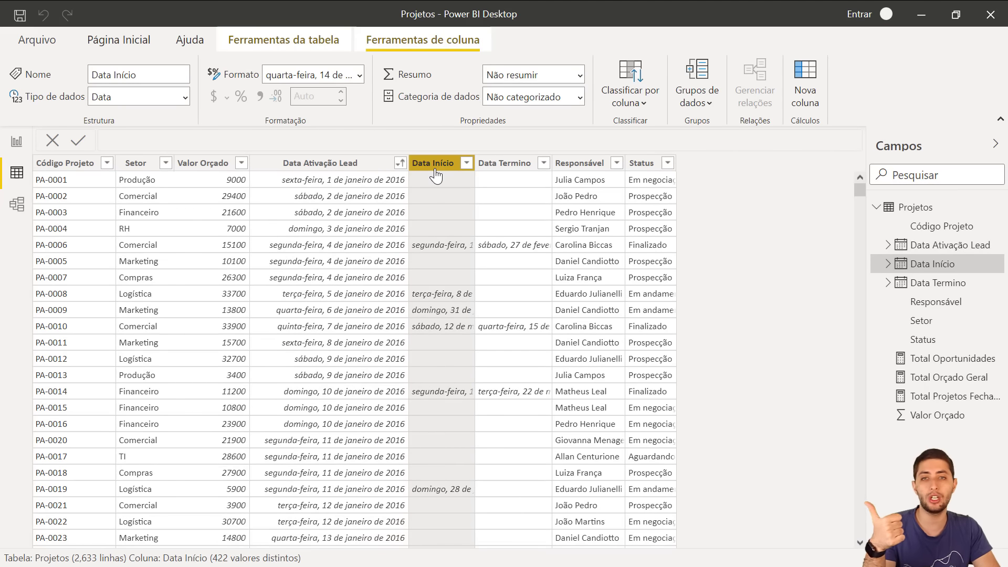
{"action": "left_click", "coordinate": [506, 167]}
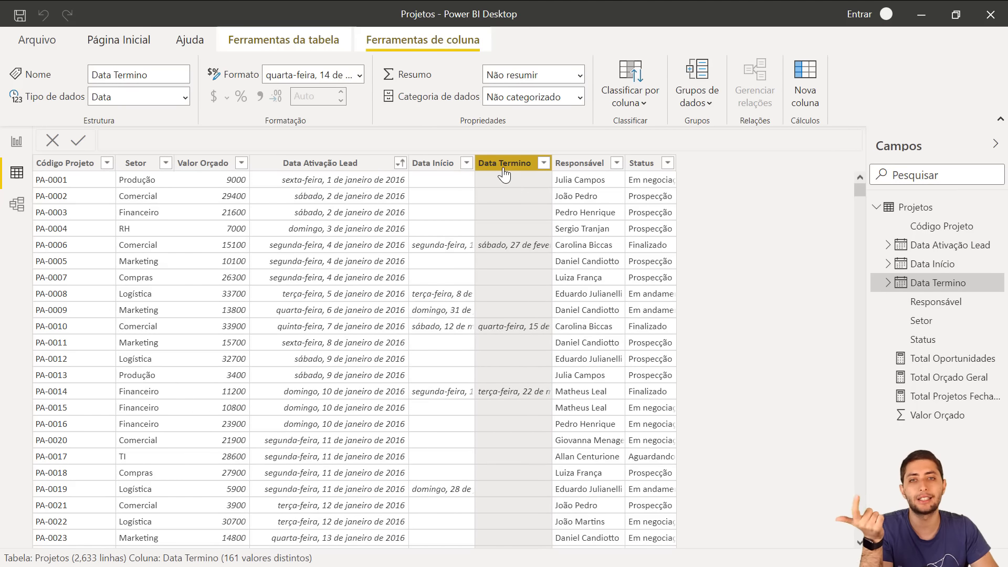
{"action": "left_click", "coordinate": [584, 167]}
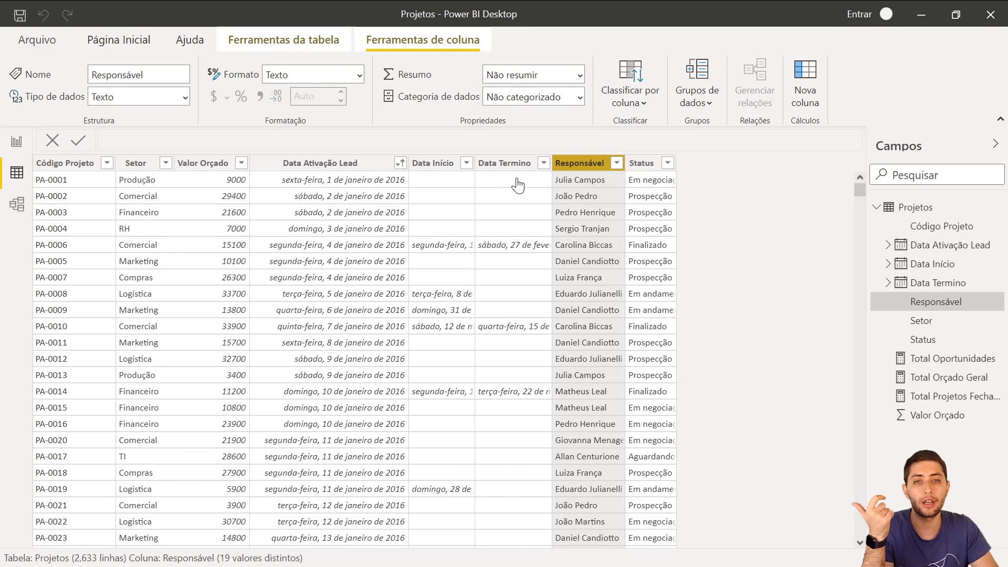
Step: Fit the Status column's width to its contents and check its distinct values without applying a filter
{"action": "left_click", "coordinate": [645, 167]}
{"action": "double_click", "coordinate": [677, 165]}
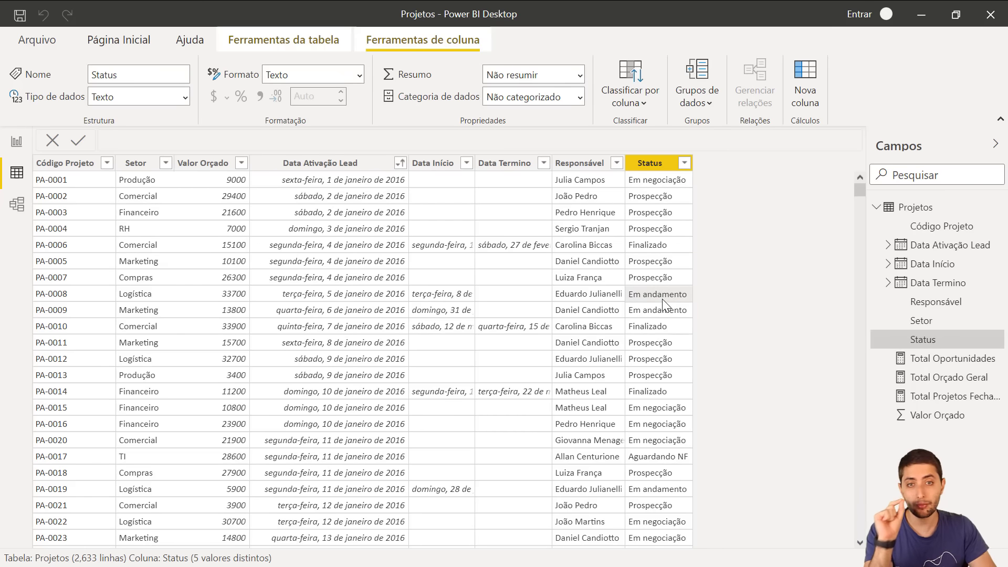
{"action": "left_click", "coordinate": [684, 167]}
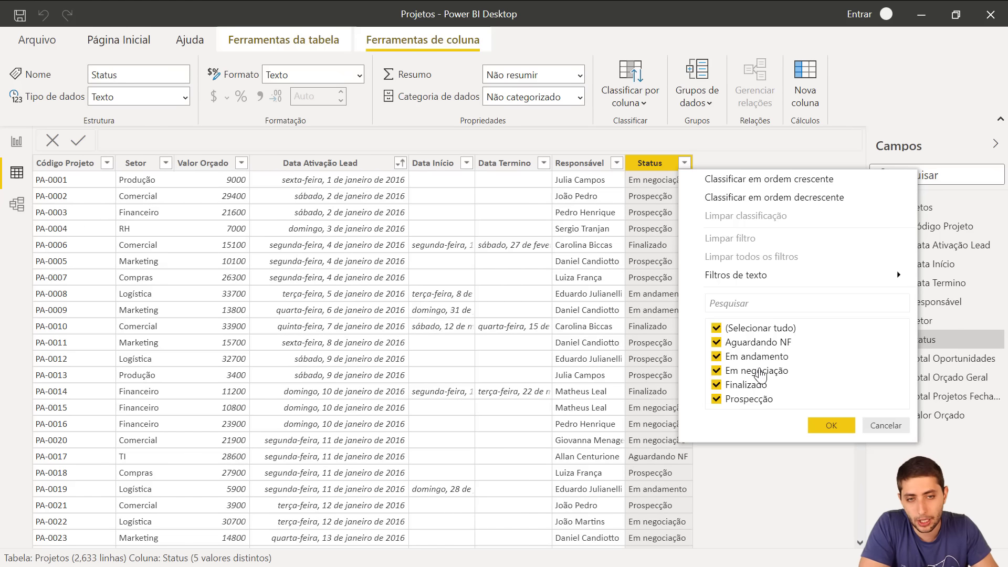
{"action": "left_click", "coordinate": [885, 426]}
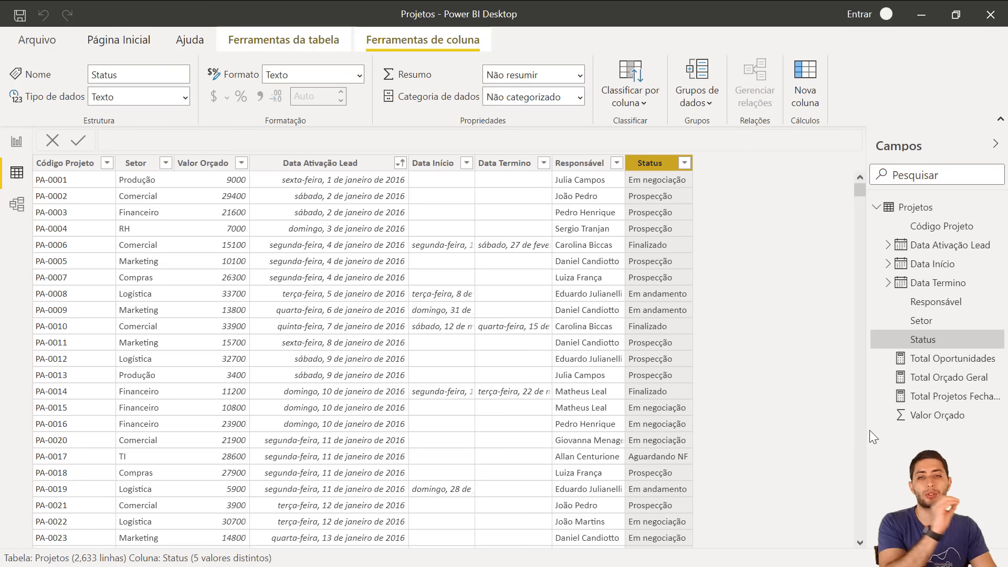
Step: Examine the Data Início column and the Total Oportunidades measure's formula, enlarging the formula text
{"action": "left_click", "coordinate": [444, 167]}
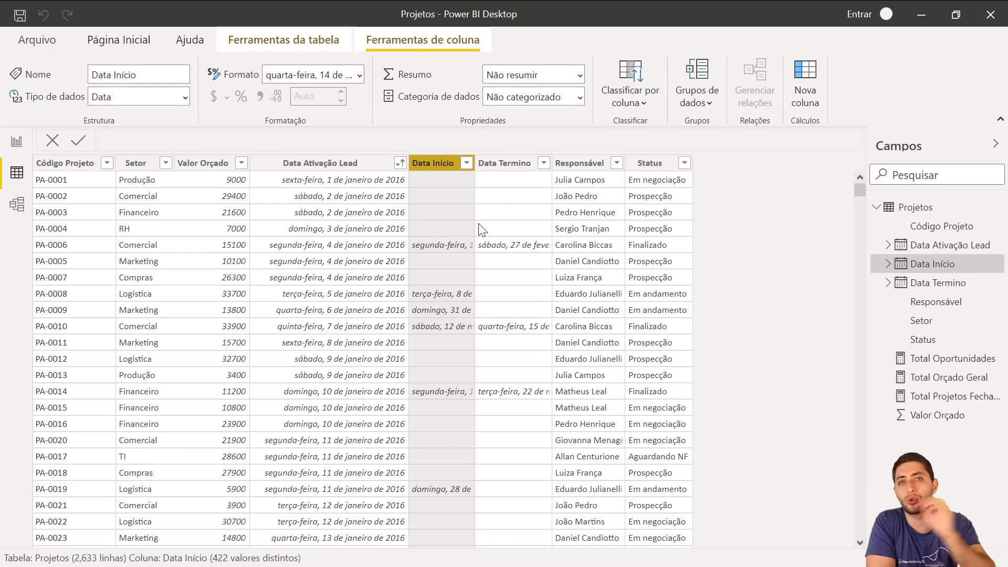
{"action": "left_click", "coordinate": [428, 184]}
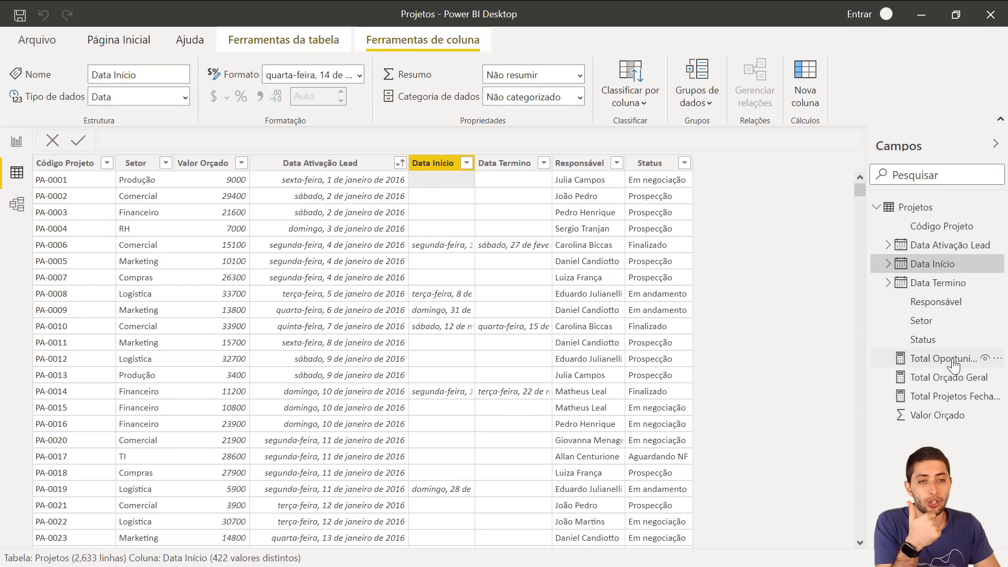
{"action": "left_click", "coordinate": [927, 357]}
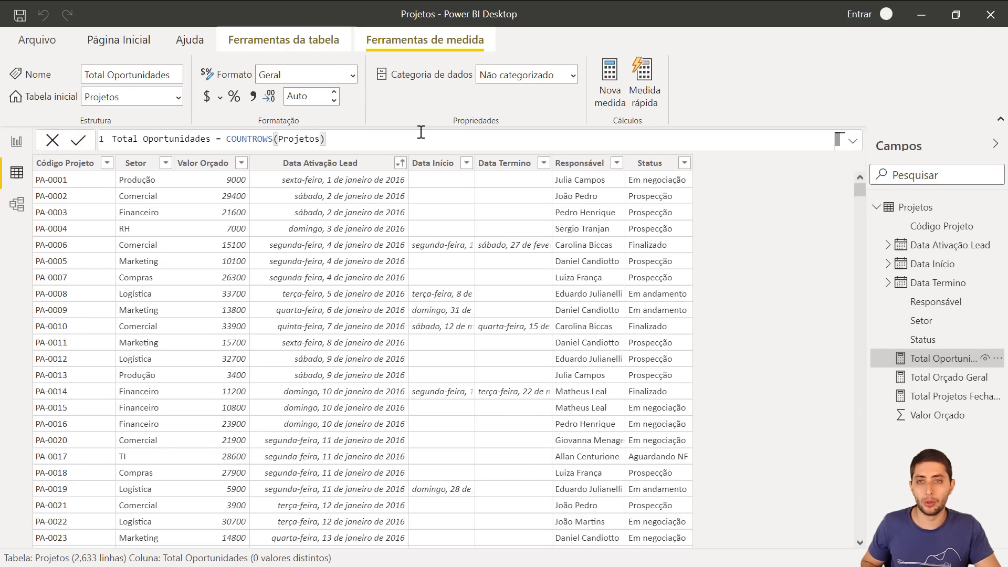
{"action": "scroll", "coordinate": [421, 132], "scroll_direction": "up", "scroll_amount": 2, "text": "ctrl"}
{"action": "scroll", "coordinate": [422, 132], "scroll_direction": "up", "scroll_amount": 1, "text": "ctrl"}
{"action": "left_click_drag", "start_coordinate": [456, 143], "coordinate": [162, 126]}
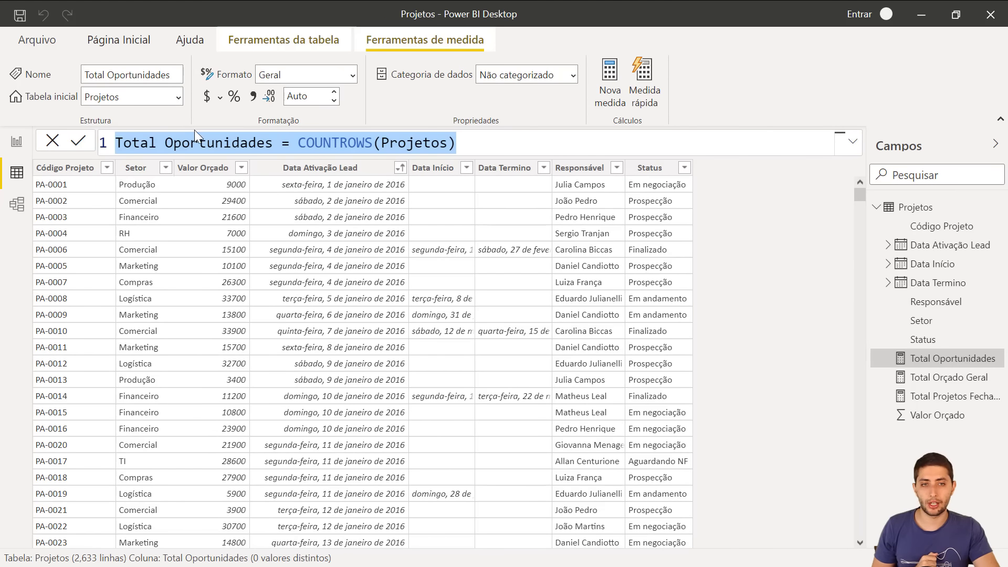
Step: Examine the formulas of the Total Orçado Geral and Total Projetos Fechados measures
{"action": "left_click", "coordinate": [946, 364]}
{"action": "left_click", "coordinate": [952, 377]}
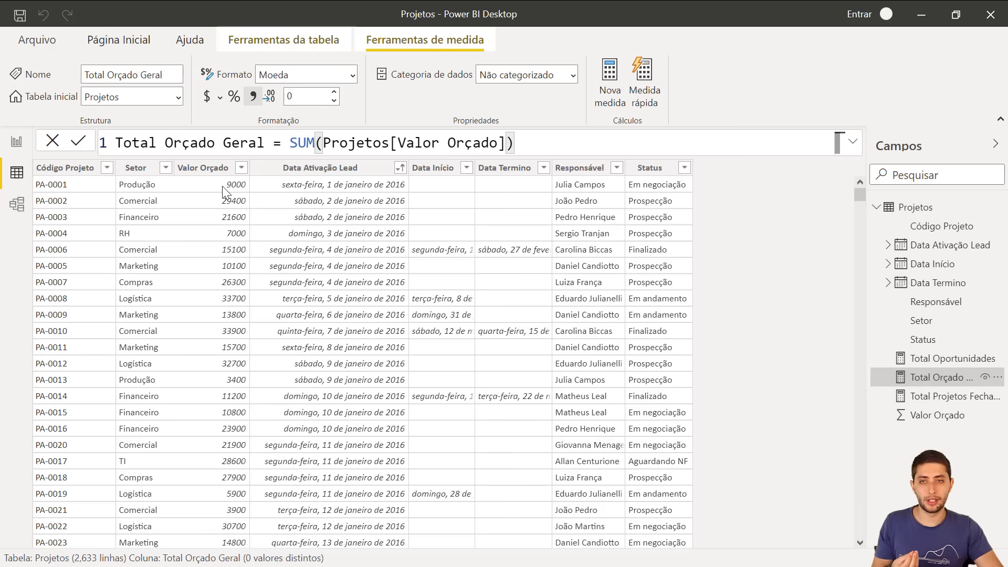
{"action": "left_click", "coordinate": [940, 396]}
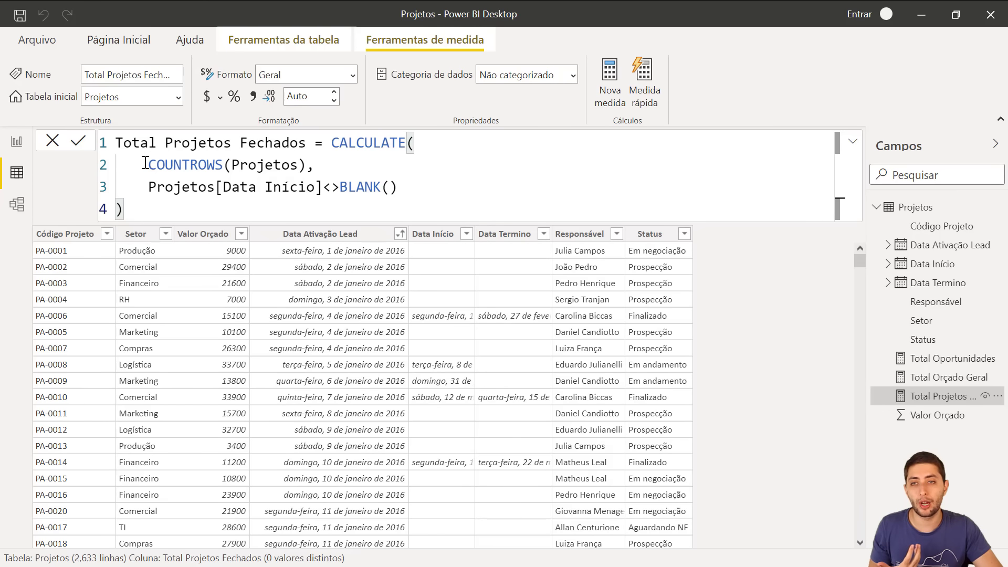
Step: Examine the row count and the non-blank Data Início filter in the Total Projetos Fechados formula, and check the Total Oportunidades formula
{"action": "left_click_drag", "start_coordinate": [143, 165], "coordinate": [310, 156]}
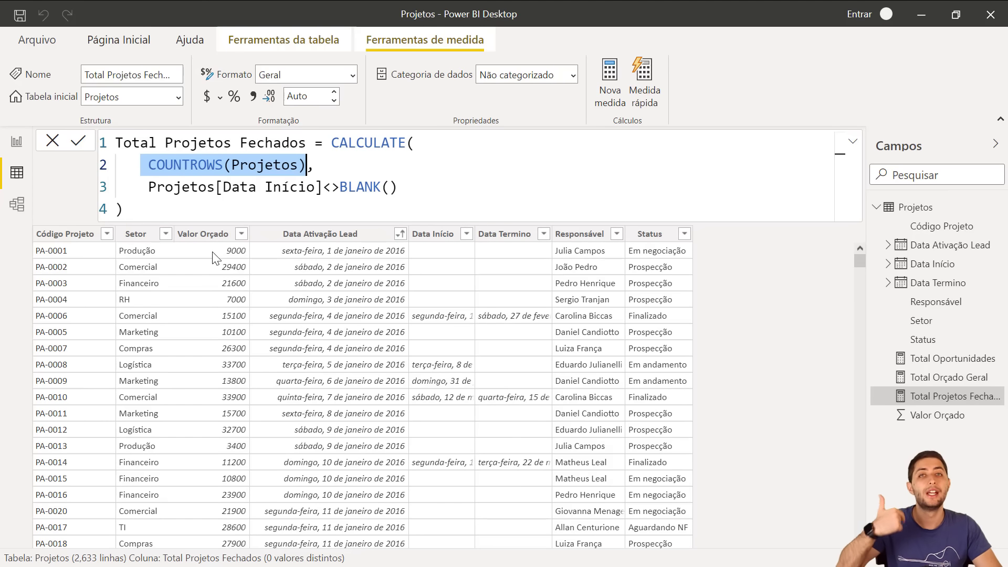
{"action": "left_click_drag", "start_coordinate": [146, 187], "coordinate": [385, 181]}
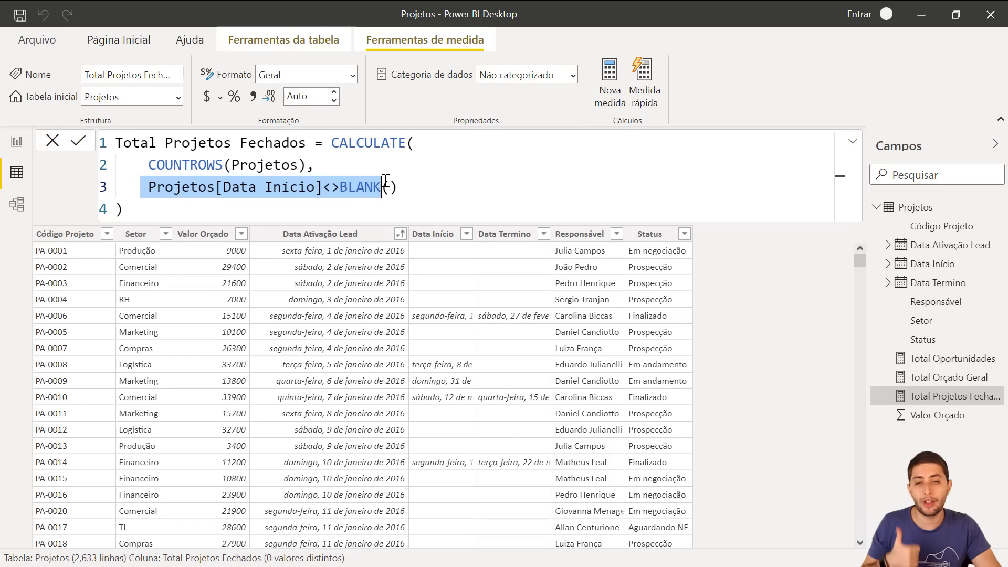
{"action": "left_click_drag", "start_coordinate": [273, 187], "coordinate": [398, 187]}
{"action": "left_click", "coordinate": [407, 190]}
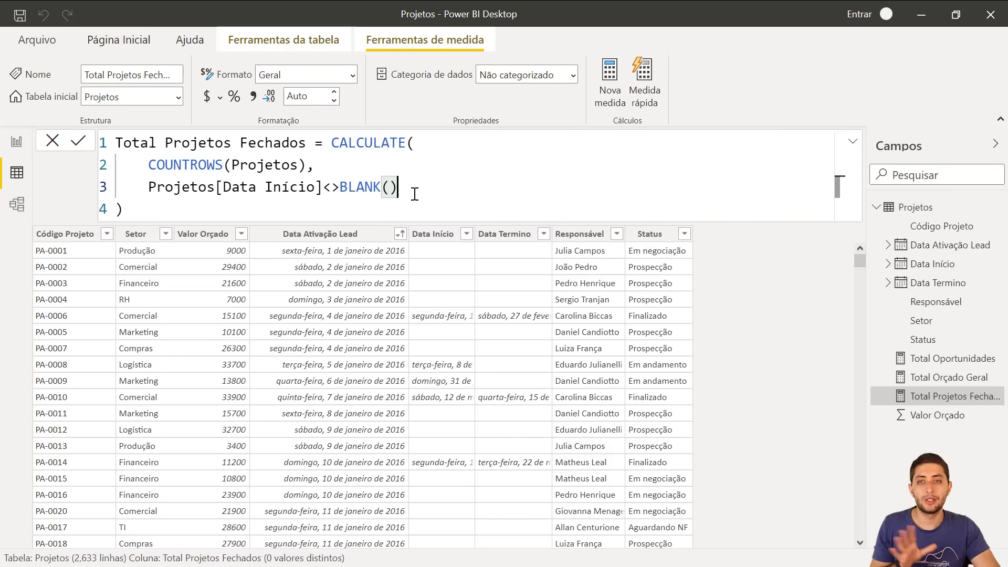
{"action": "left_click_drag", "start_coordinate": [338, 209], "coordinate": [116, 143]}
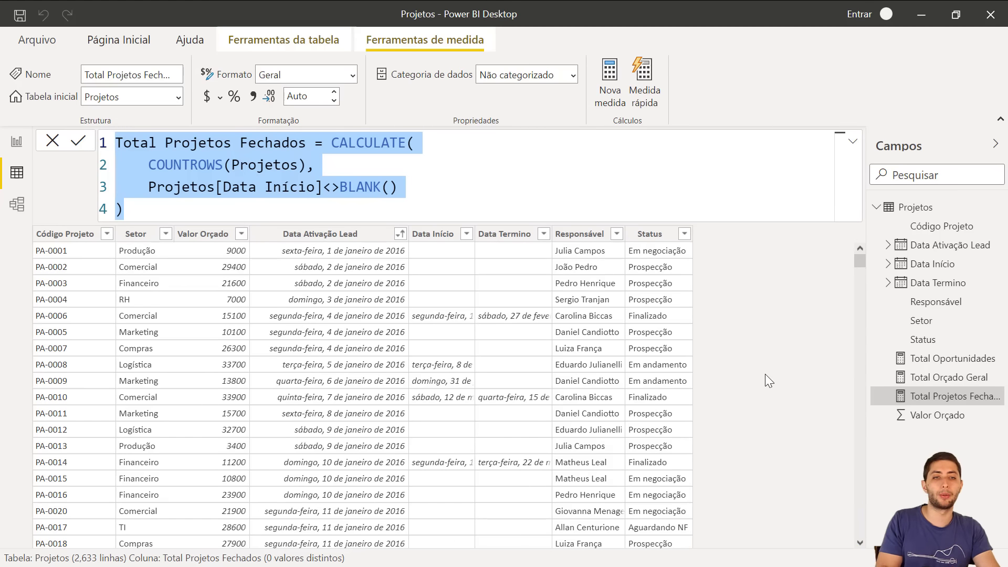
{"action": "left_click", "coordinate": [924, 359]}
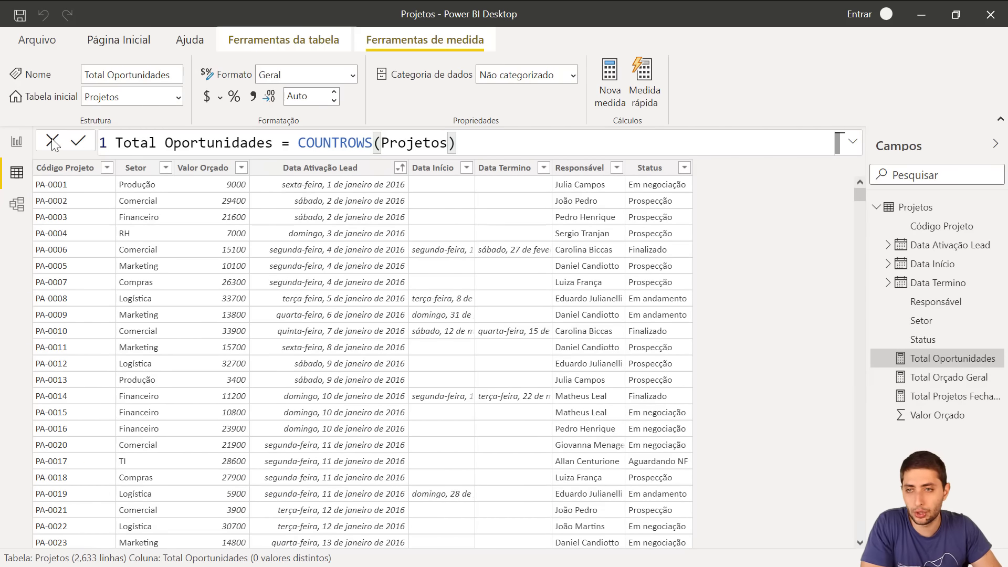
Step: Add a card showing the Total Oportunidades measure to the Relatório Projetos page and move it slightly in from the page corner
{"action": "left_click", "coordinate": [16, 142]}
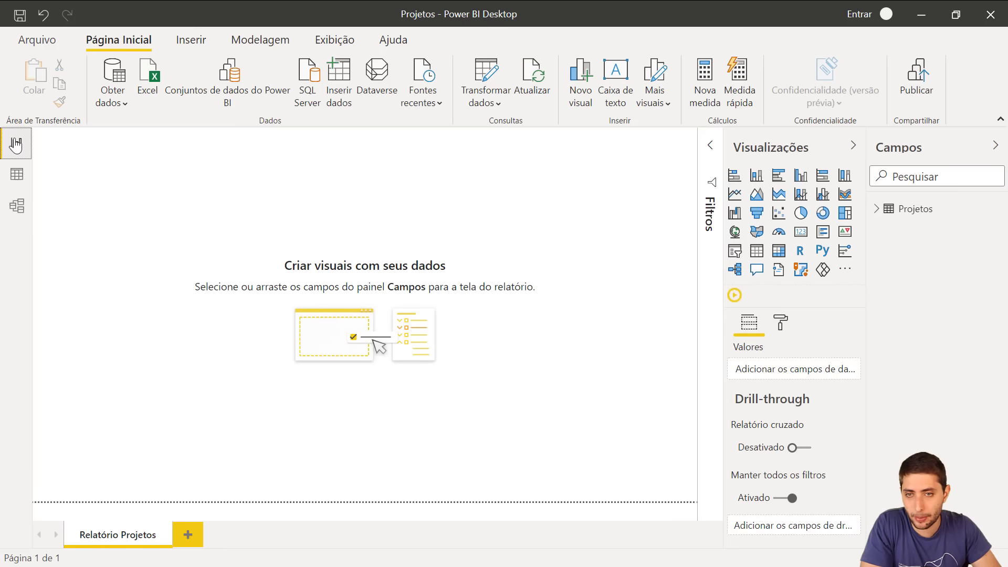
{"action": "left_click", "coordinate": [801, 231]}
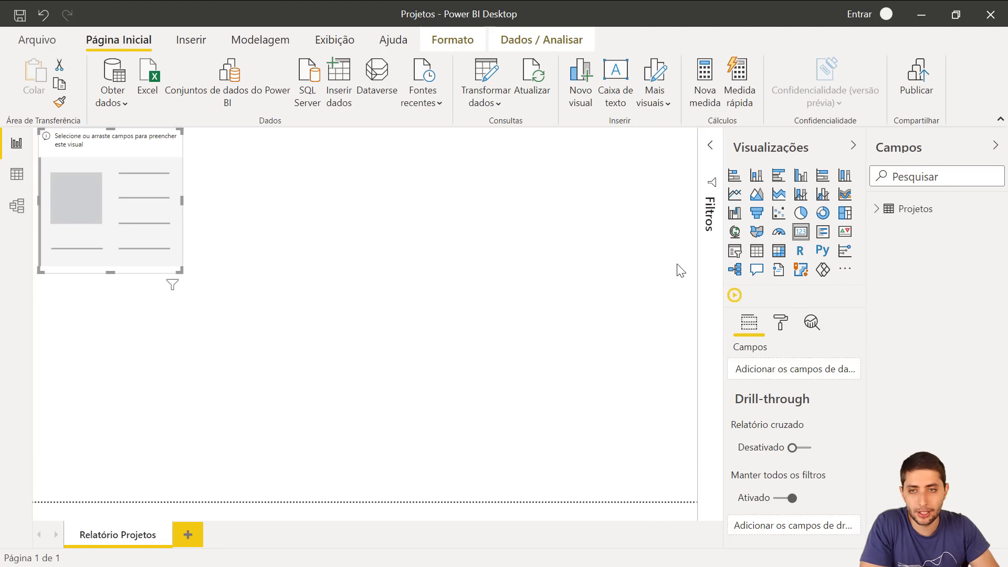
{"action": "left_click", "coordinate": [876, 209]}
{"action": "left_click_drag", "start_coordinate": [969, 361], "coordinate": [801, 364]}
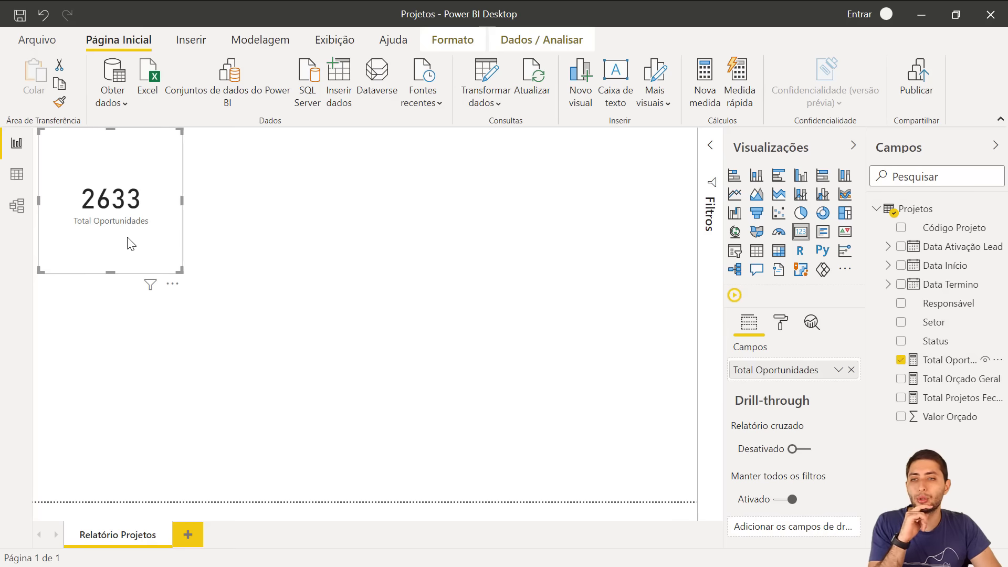
{"action": "left_click_drag", "start_coordinate": [140, 242], "coordinate": [156, 291]}
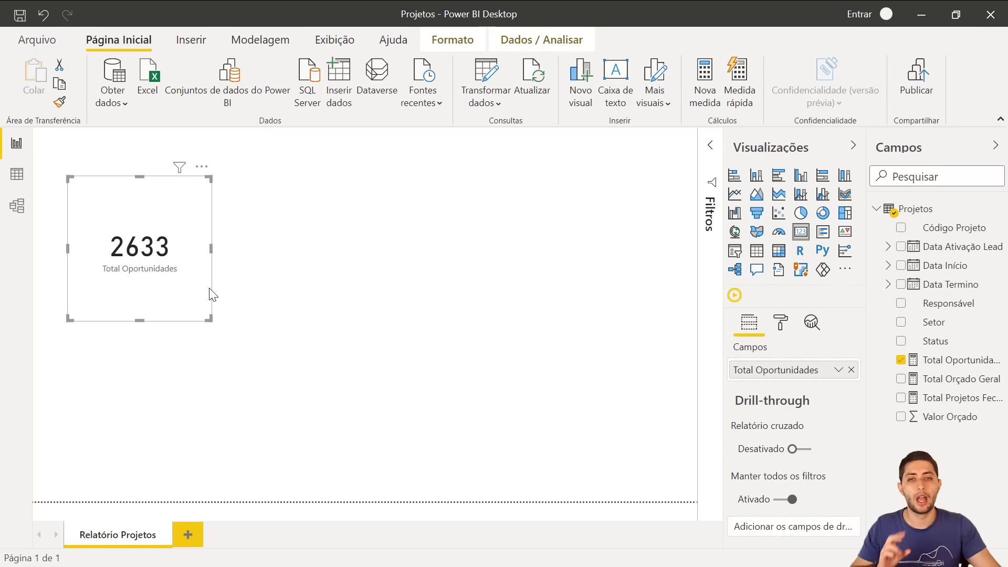
{"action": "left_click", "coordinate": [254, 279]}
Step: Add a second card showing Total Projetos Fechados and align it beside the Total Oportunidades card
{"action": "left_click", "coordinate": [801, 232]}
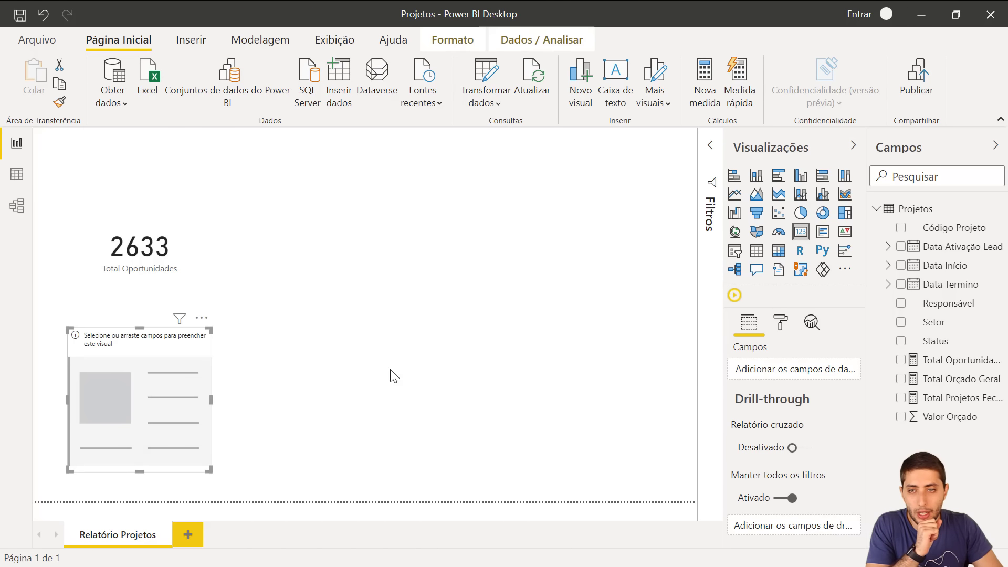
{"action": "left_click_drag", "start_coordinate": [195, 418], "coordinate": [389, 289]}
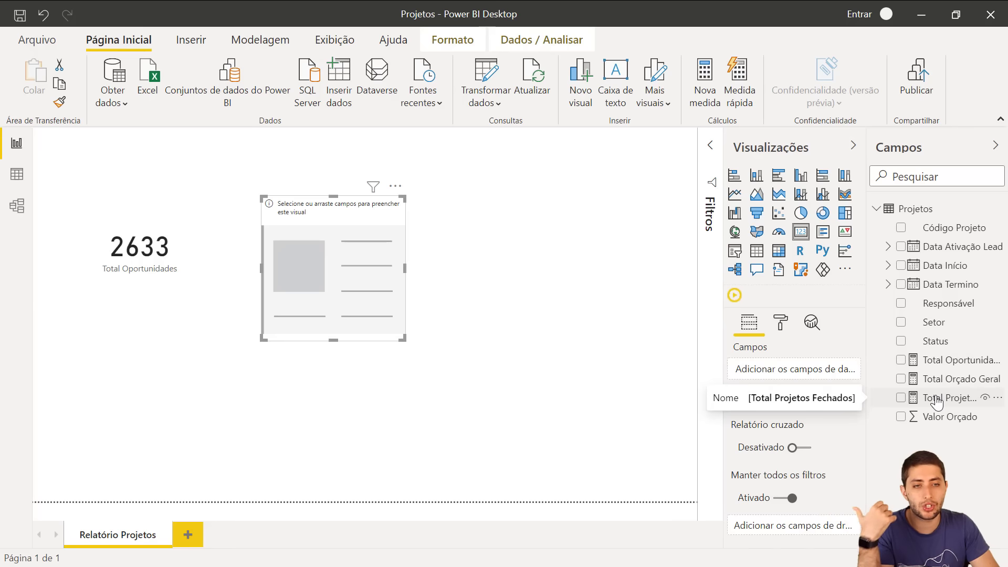
{"action": "left_click_drag", "start_coordinate": [936, 398], "coordinate": [777, 369]}
{"action": "left_click_drag", "start_coordinate": [335, 294], "coordinate": [339, 275]}
{"action": "left_click", "coordinate": [435, 248]}
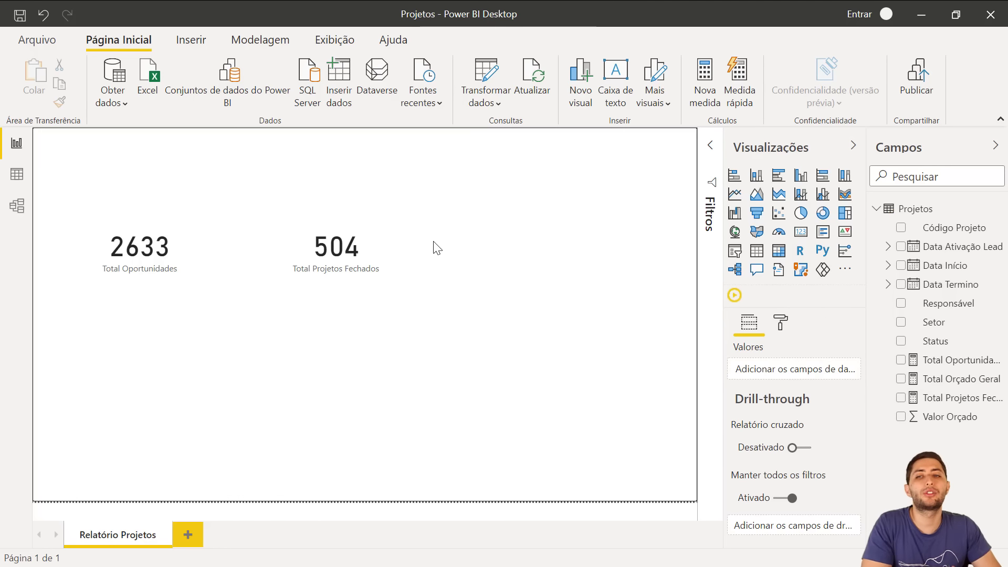
{"action": "left_click", "coordinate": [188, 265]}
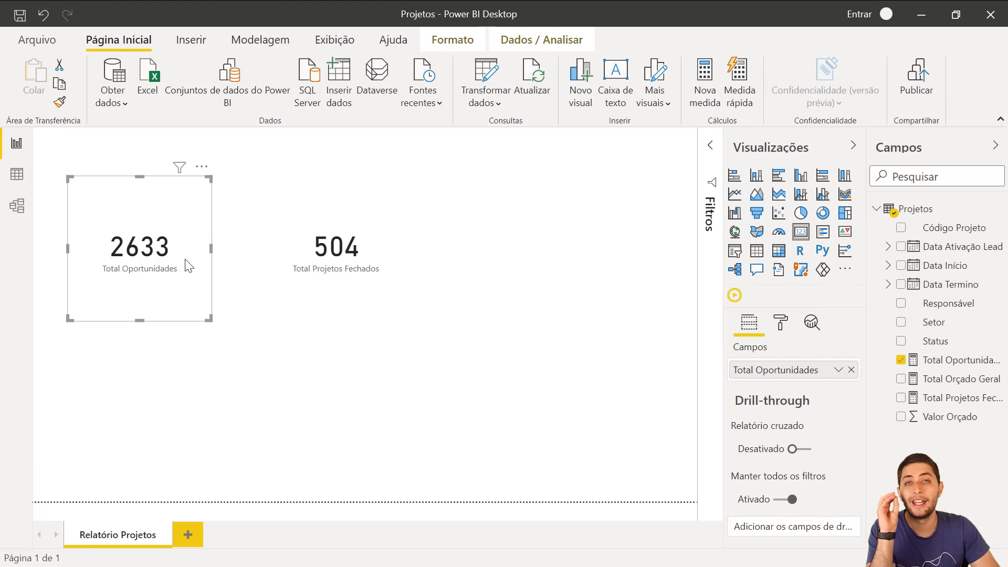
{"action": "left_click", "coordinate": [284, 246]}
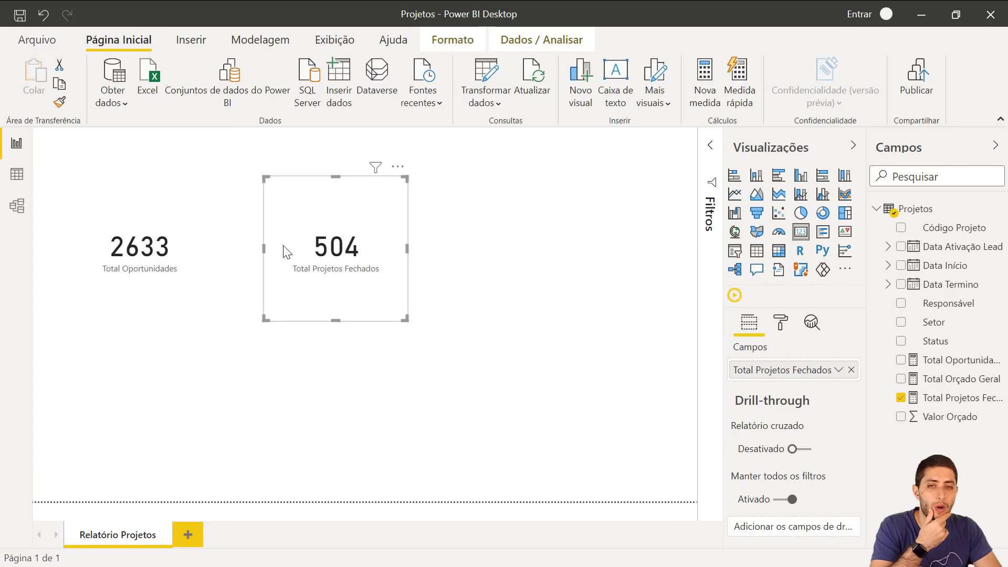
{"action": "left_click", "coordinate": [155, 245]}
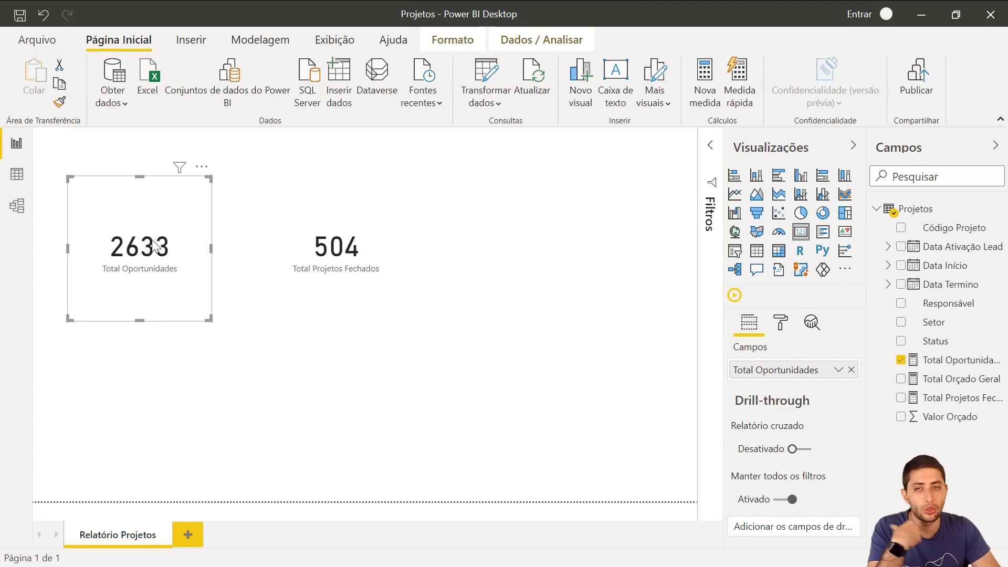
{"action": "left_click", "coordinate": [269, 252]}
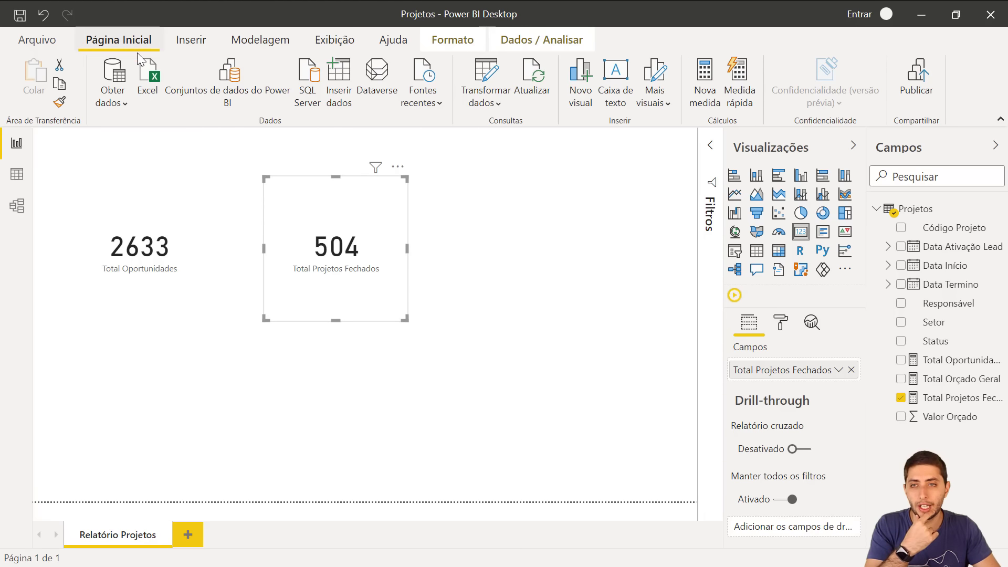
Step: Create the measure % Projetos Fechados = [Total Projetos Fechados]/[Total Oportunidades] and review its formula
{"action": "left_click", "coordinate": [705, 89]}
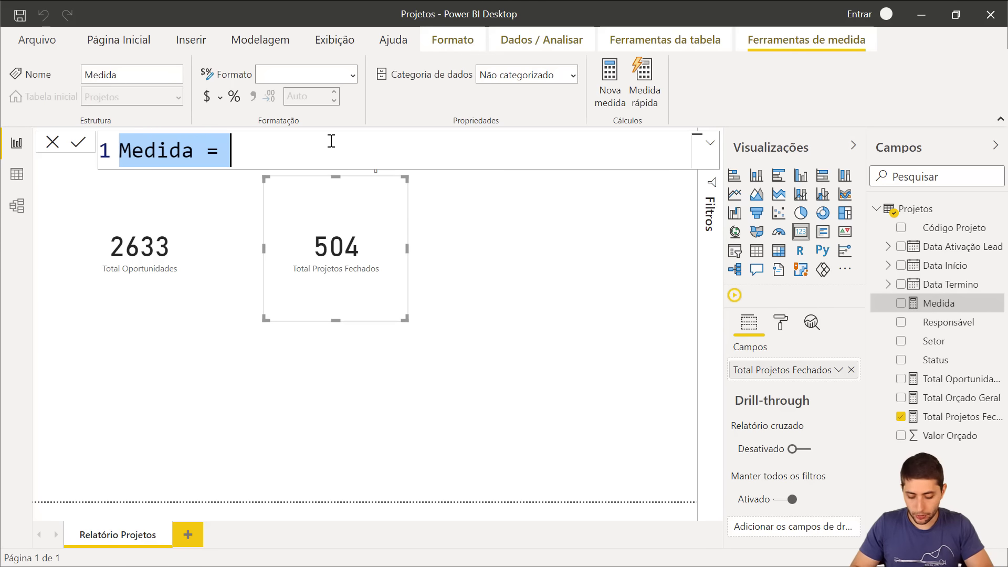
{"action": "type", "text": "% Pro"}
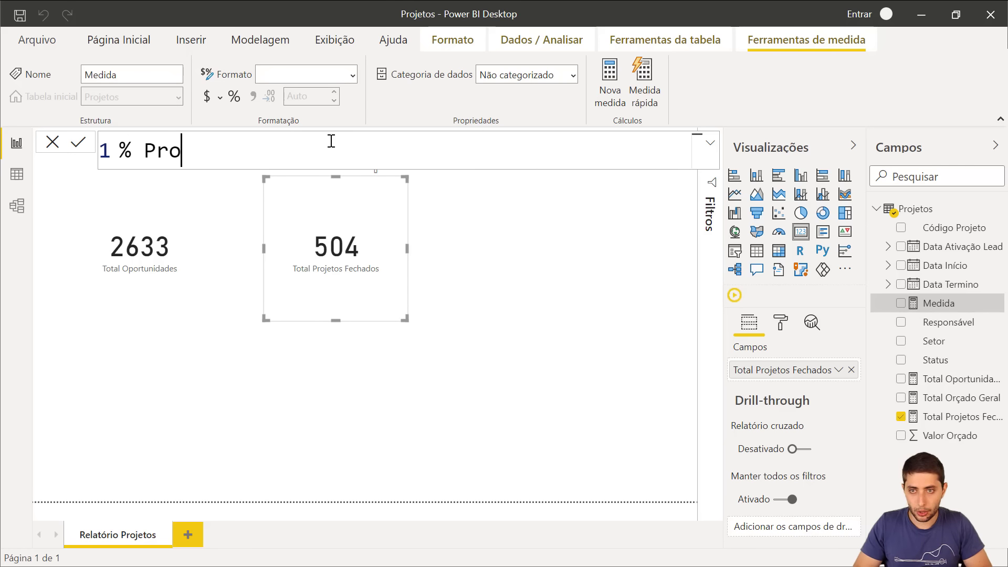
{"action": "type", "text": "jetos Fechados ="}
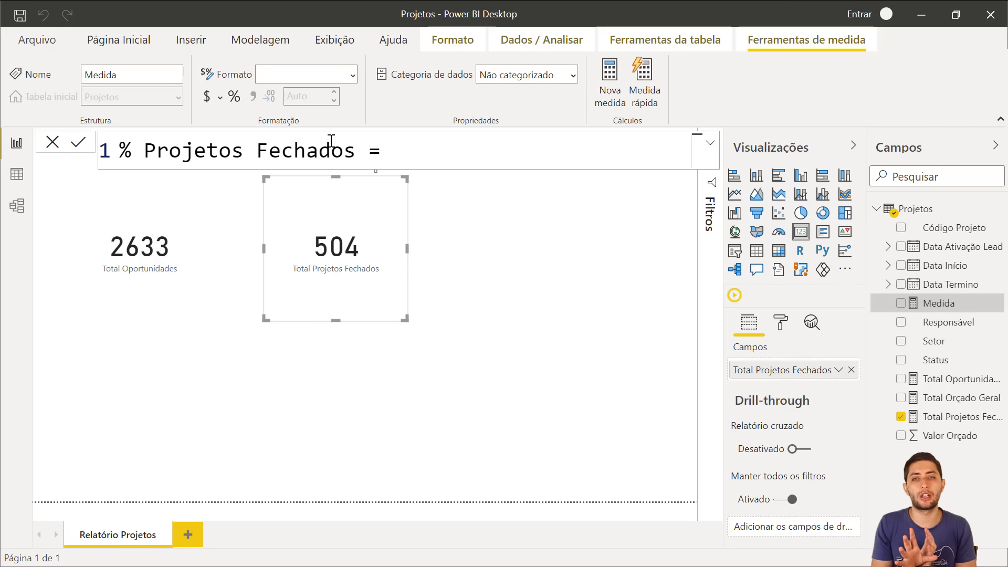
{"action": "type", "text": "total projet"}
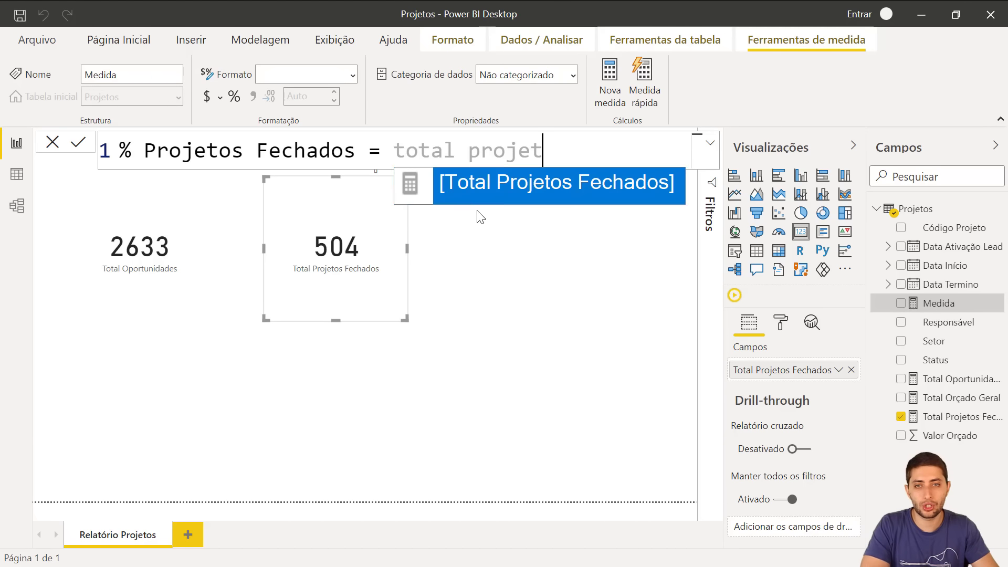
{"action": "left_click", "coordinate": [544, 194]}
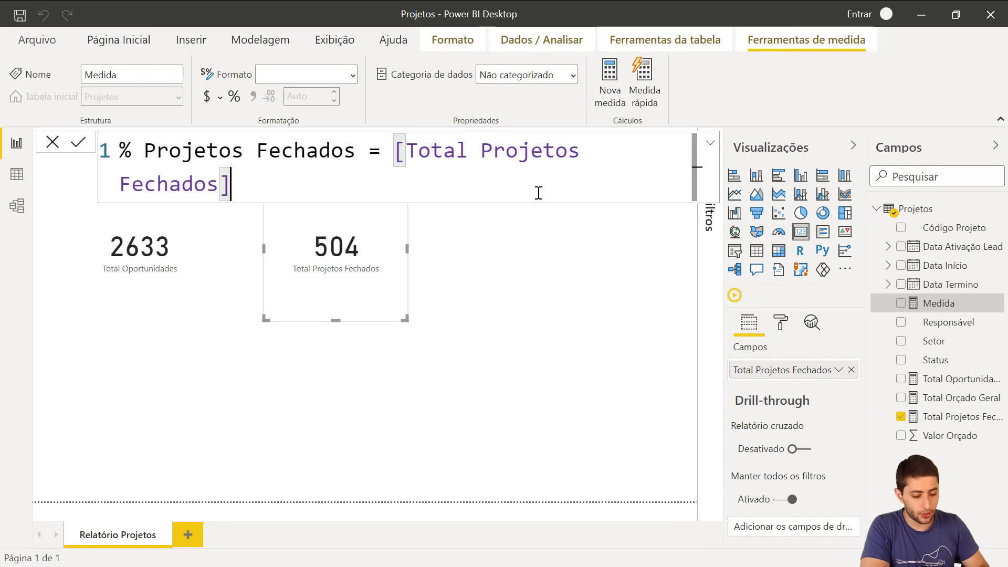
{"action": "type", "text": "/"}
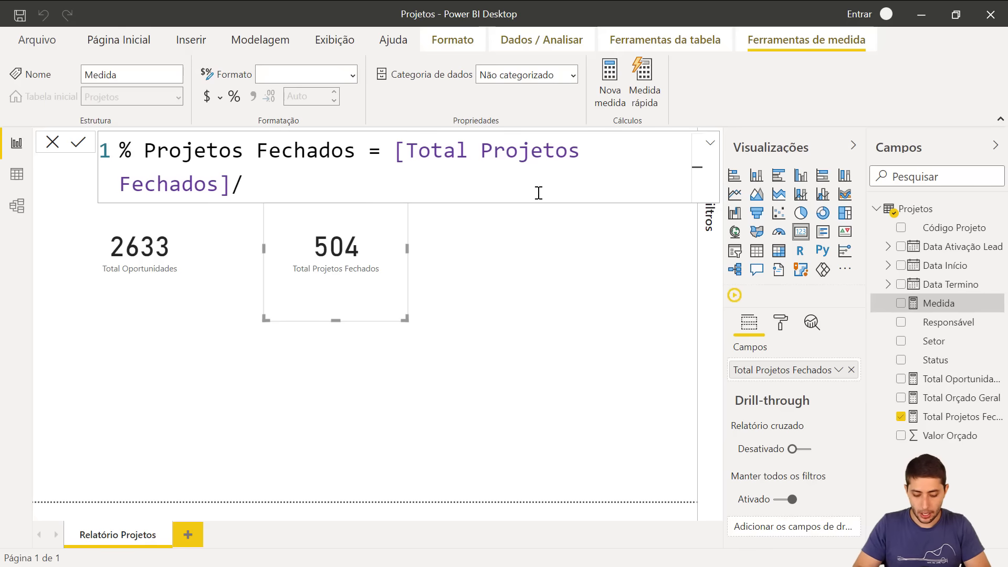
{"action": "type", "text": "total opo"}
{"action": "key", "text": "Tab"}
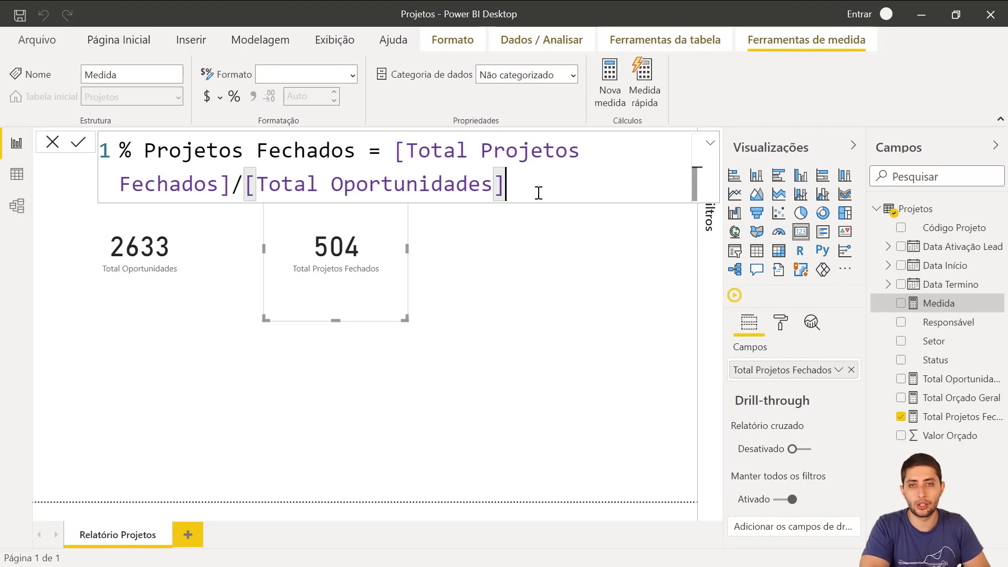
{"action": "key", "text": "Return"}
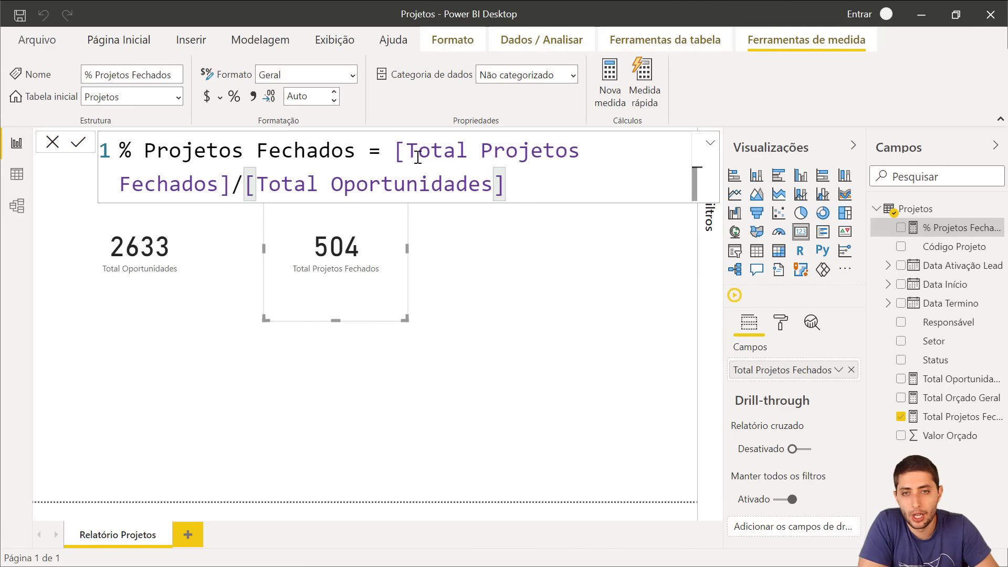
{"action": "left_click_drag", "start_coordinate": [397, 151], "coordinate": [505, 185]}
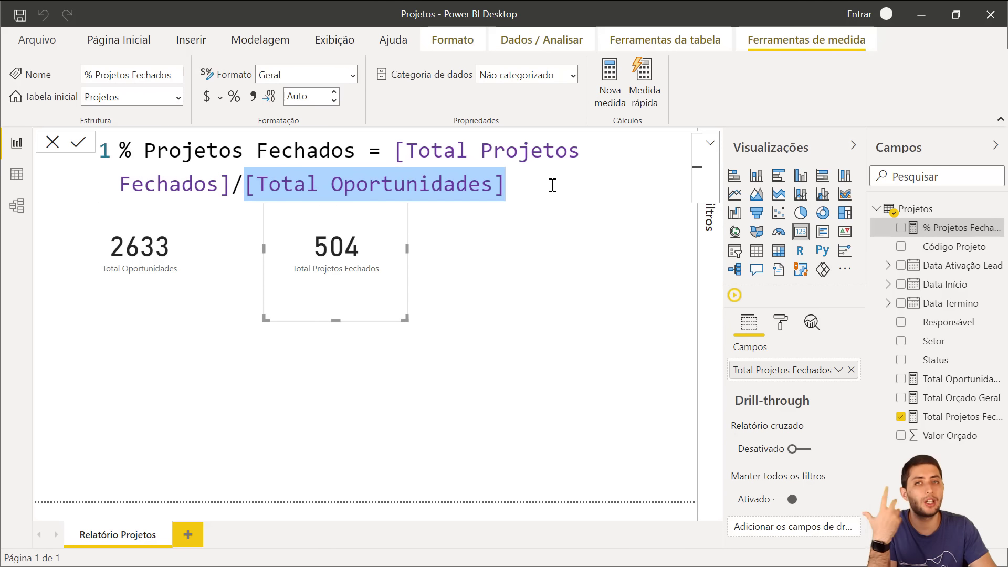
{"action": "left_click", "coordinate": [549, 253]}
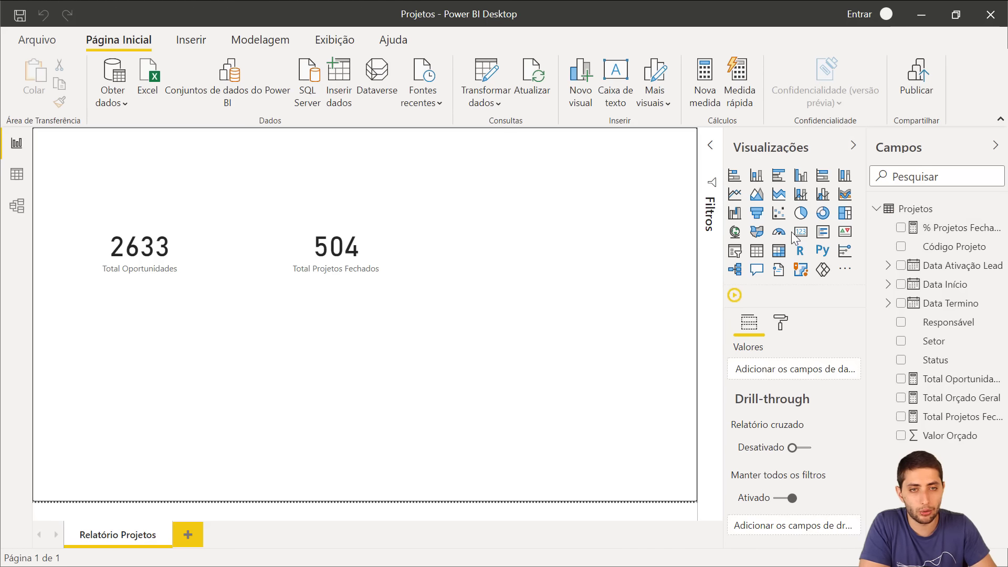
Step: Add a third card showing % Projetos Fechados, placed in line with the two existing cards
{"action": "left_click", "coordinate": [801, 232]}
{"action": "left_click_drag", "start_coordinate": [169, 403], "coordinate": [582, 248]}
{"action": "left_click_drag", "start_coordinate": [948, 233], "coordinate": [553, 248]}
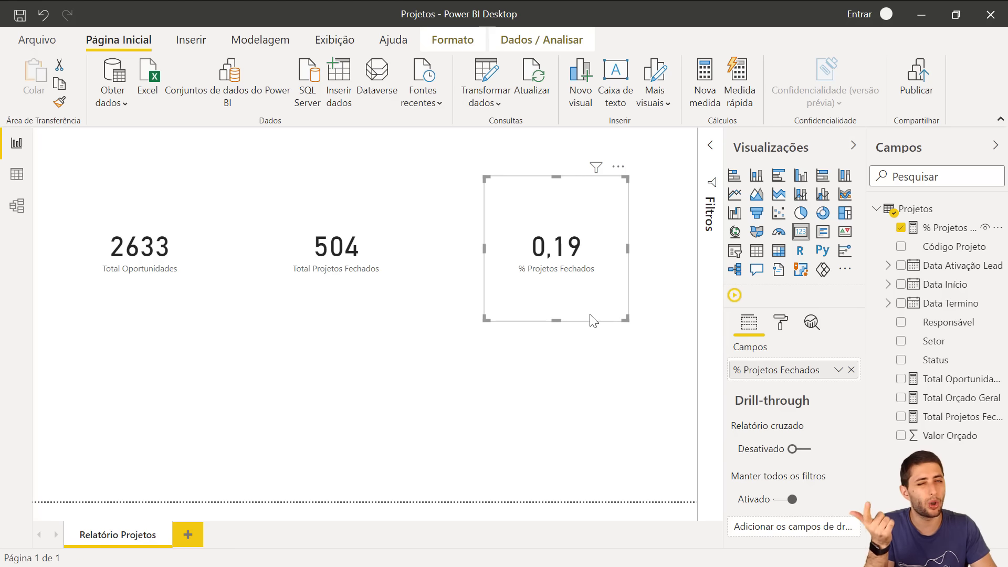
Step: Format the % Projetos Fechados measure as a percentage
{"action": "left_click", "coordinate": [953, 228]}
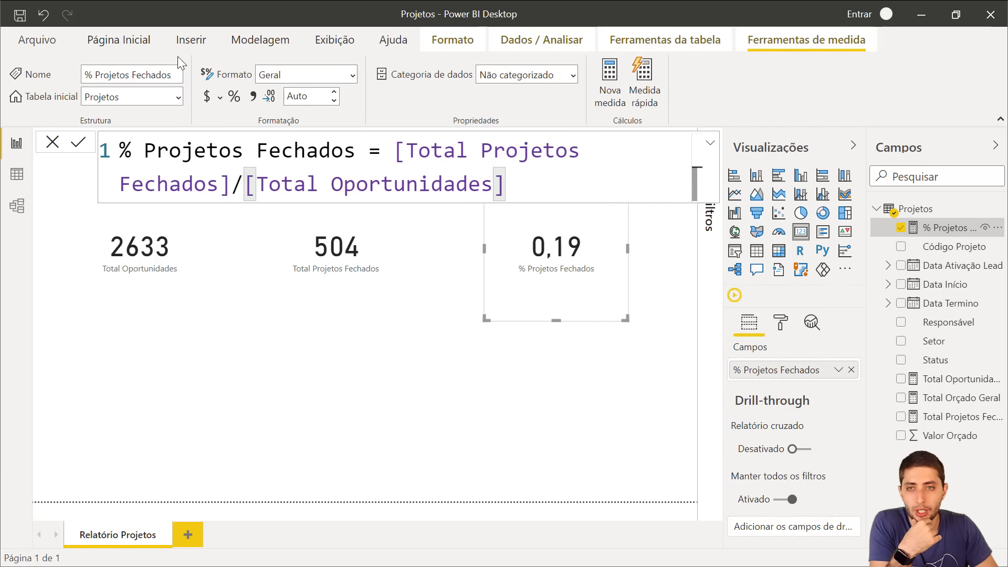
{"action": "left_click", "coordinate": [239, 97]}
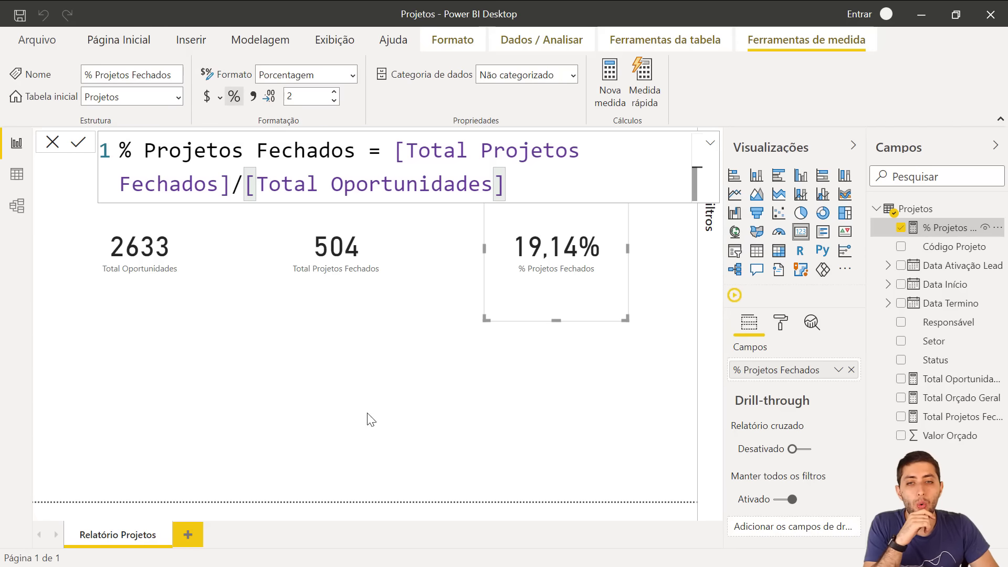
{"action": "left_click", "coordinate": [412, 416]}
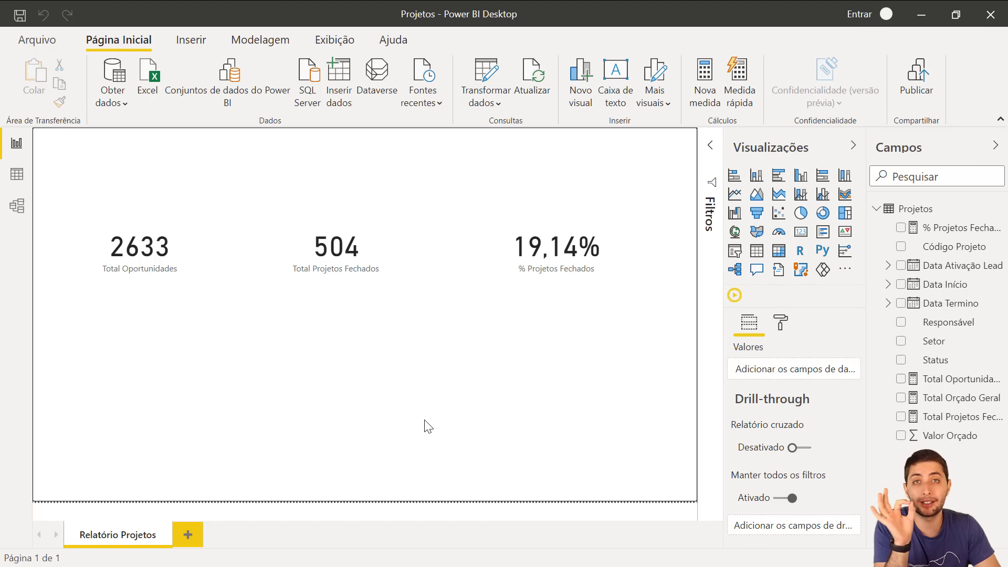
Step: Add a wide gauge below the three cards with % Projetos Fechados as its value, and fit its size to the space
{"action": "left_click", "coordinate": [780, 233]}
{"action": "left_click_drag", "start_coordinate": [93, 460], "coordinate": [537, 475]}
{"action": "left_click_drag", "start_coordinate": [494, 450], "coordinate": [531, 450]}
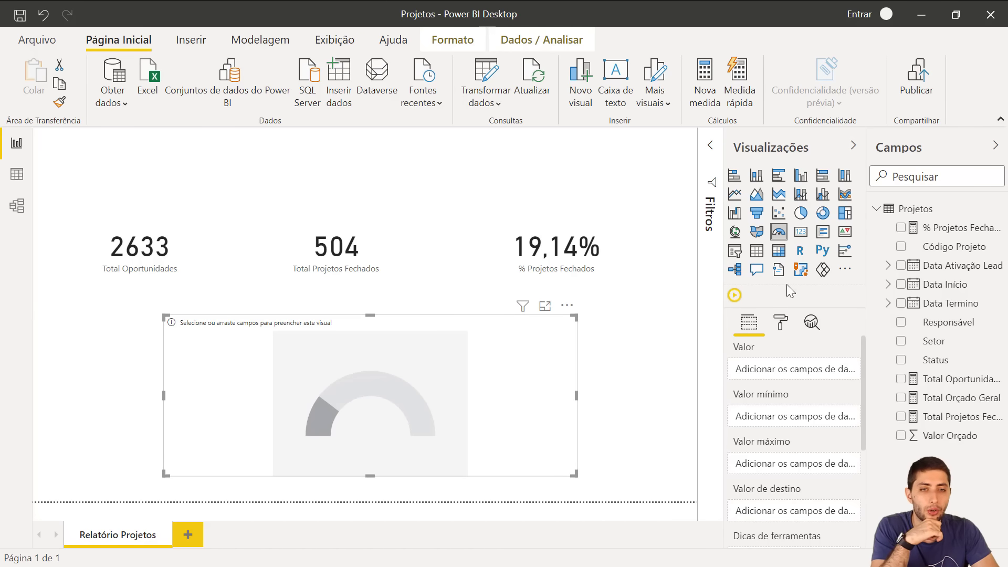
{"action": "left_click_drag", "start_coordinate": [944, 228], "coordinate": [788, 369]}
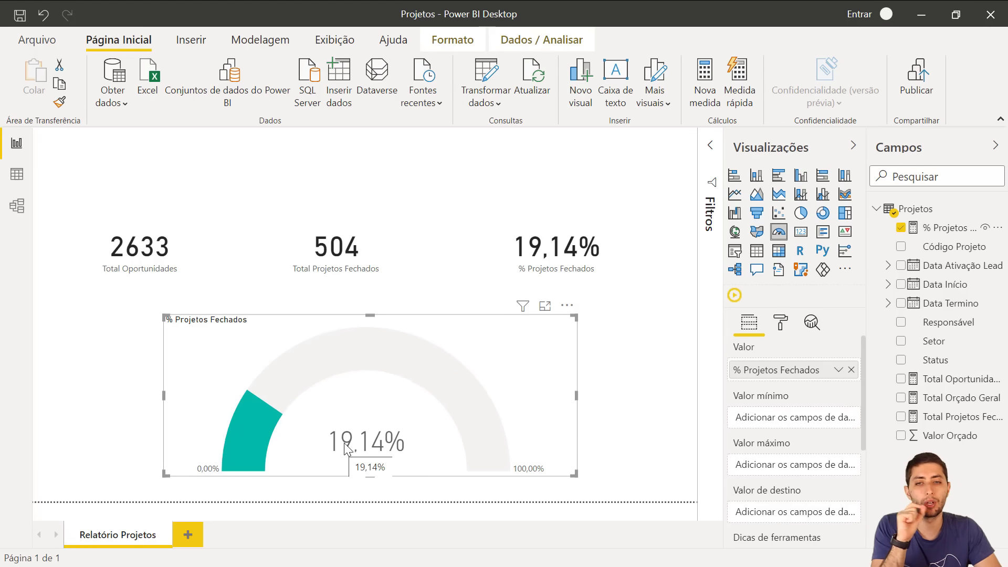
{"action": "left_click_drag", "start_coordinate": [370, 315], "coordinate": [373, 311]}
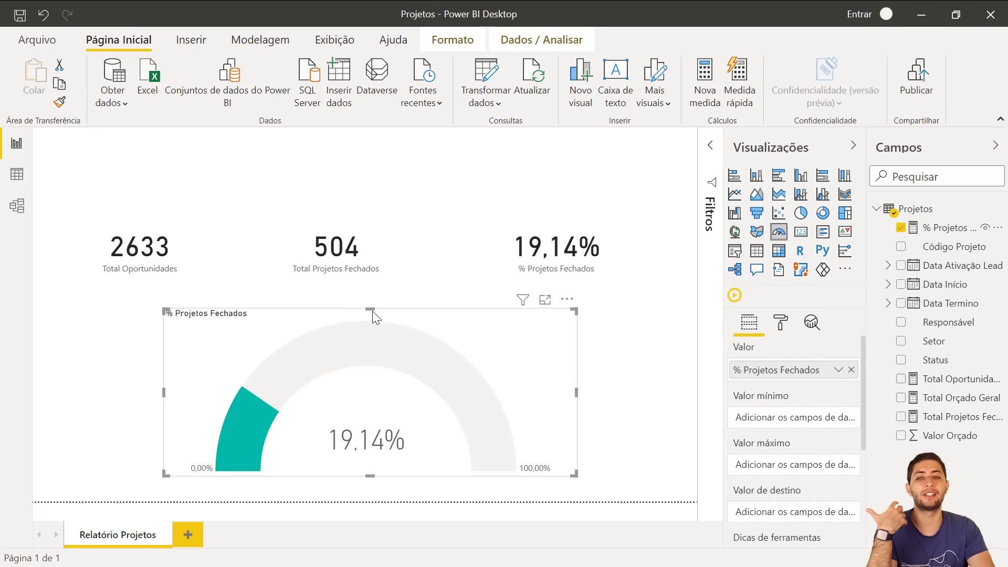
Step: Turn on the border and the shadow for the % Projetos Fechados gauge
{"action": "left_click", "coordinate": [782, 324]}
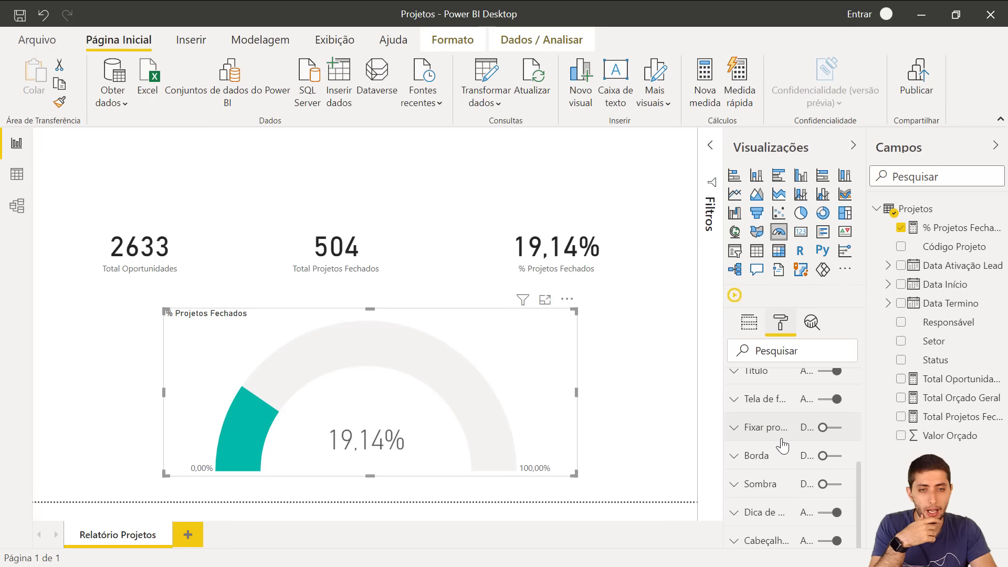
{"action": "left_click", "coordinate": [830, 459]}
{"action": "left_click", "coordinate": [831, 486]}
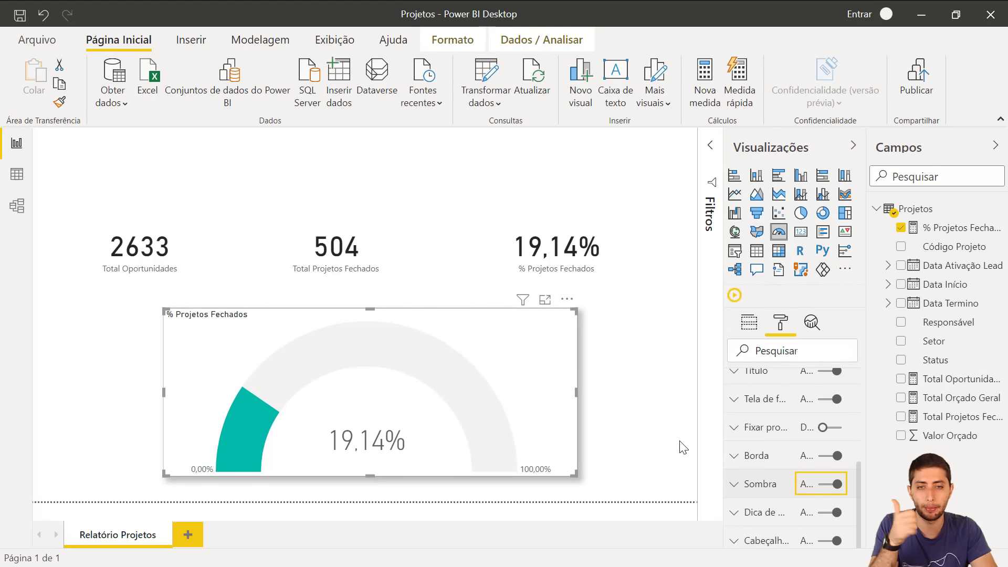
Step: Set the title text size of the % Projetos Fechados gauge to 17 pt
{"action": "left_click", "coordinate": [680, 447]}
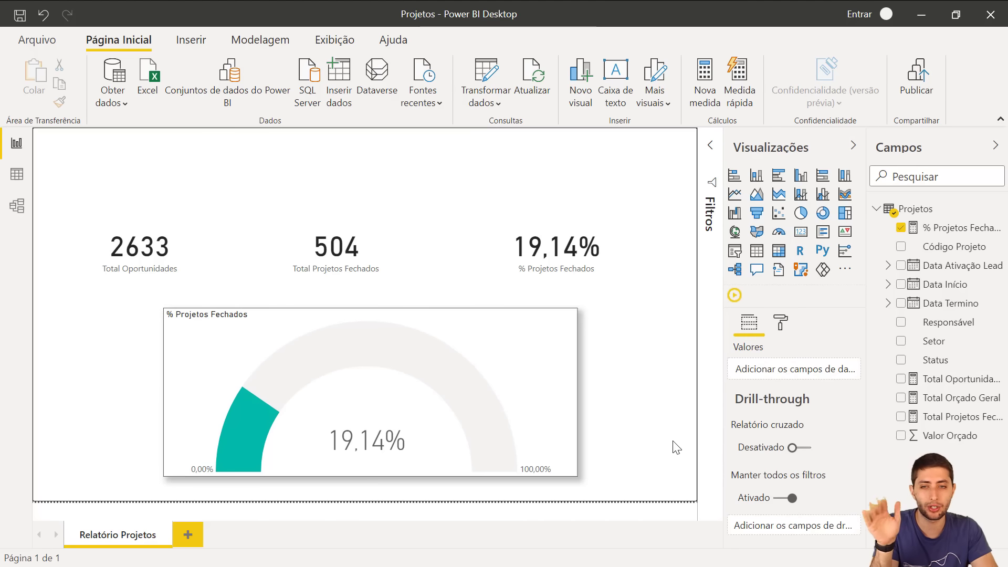
{"action": "left_click", "coordinate": [196, 322]}
{"action": "left_click", "coordinate": [777, 322]}
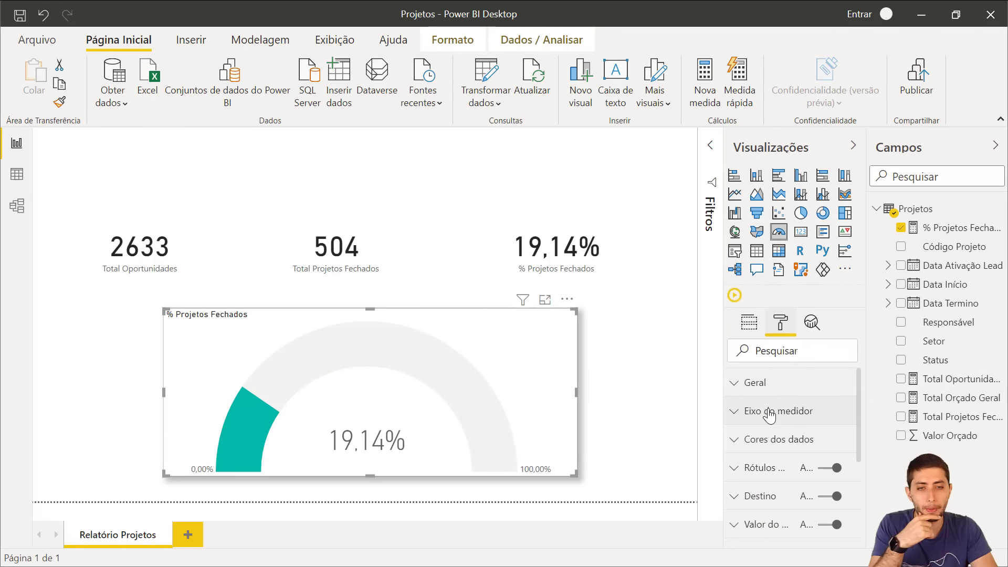
{"action": "scroll", "coordinate": [767, 414], "scroll_direction": "down", "scroll_amount": 5}
{"action": "scroll", "coordinate": [788, 439], "scroll_direction": "up", "scroll_amount": 4}
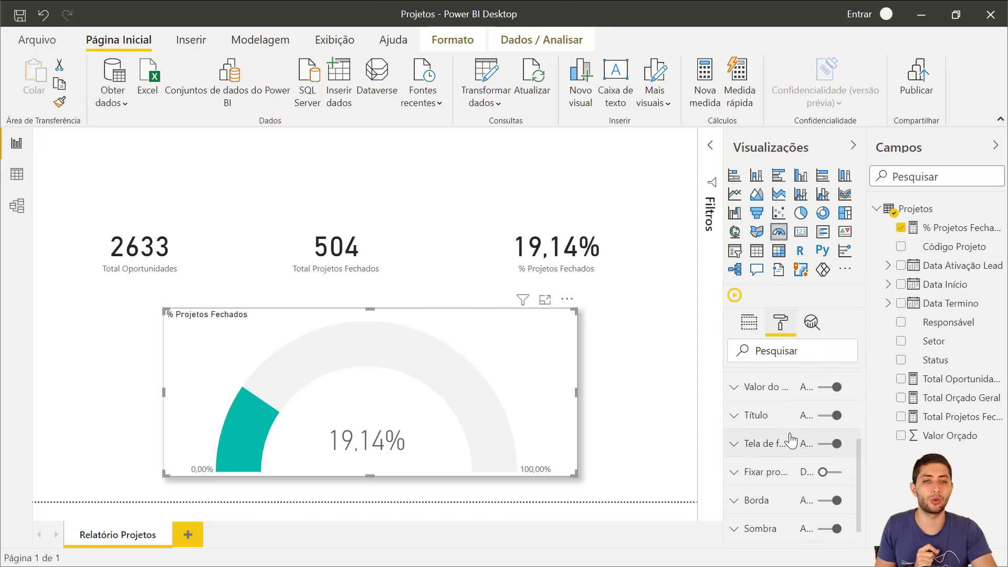
{"action": "scroll", "coordinate": [783, 444], "scroll_direction": "down", "scroll_amount": 2}
{"action": "left_click", "coordinate": [770, 451]}
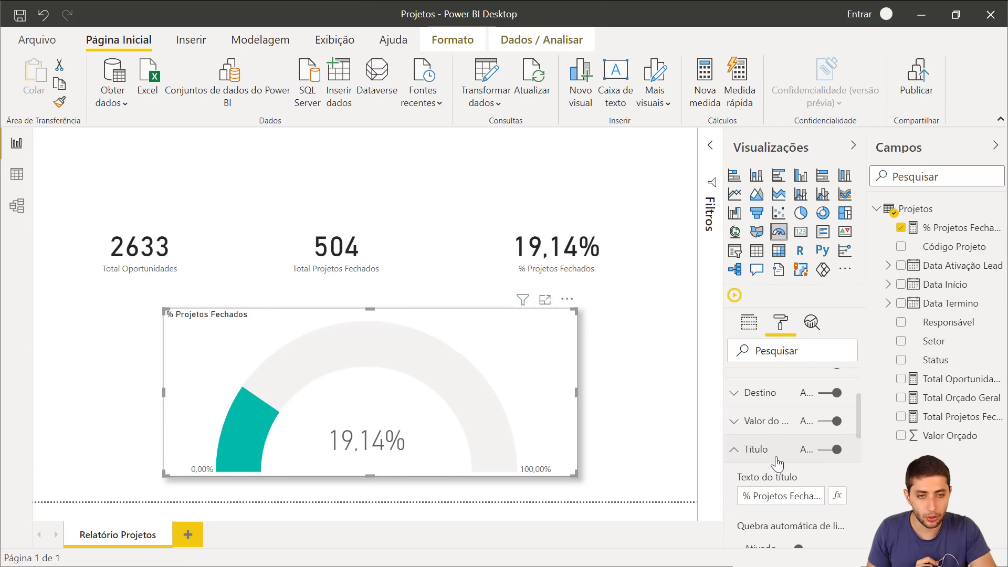
{"action": "scroll", "coordinate": [776, 456], "scroll_direction": "down", "scroll_amount": 3}
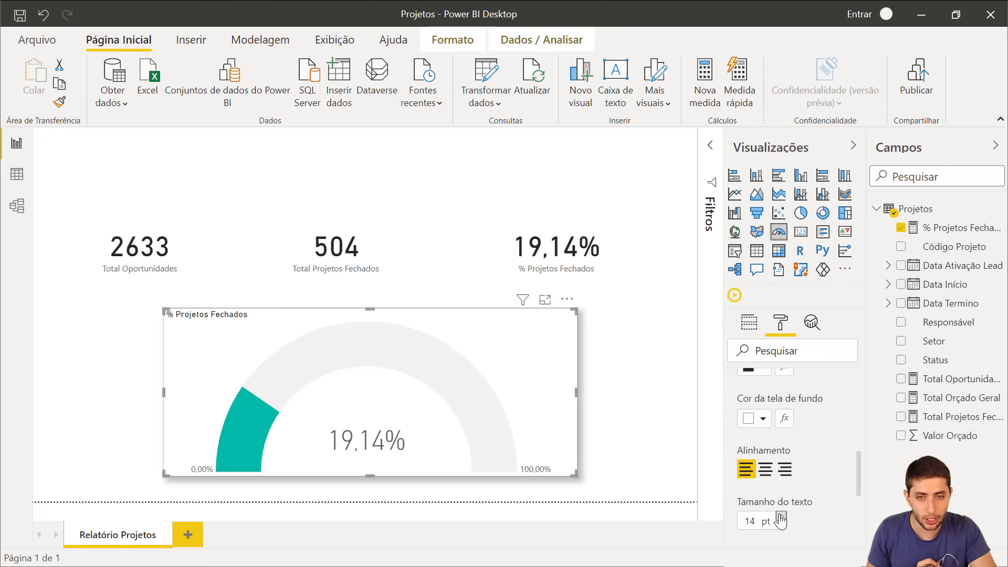
{"action": "double_click", "coordinate": [781, 518]}
{"action": "left_click", "coordinate": [781, 517]}
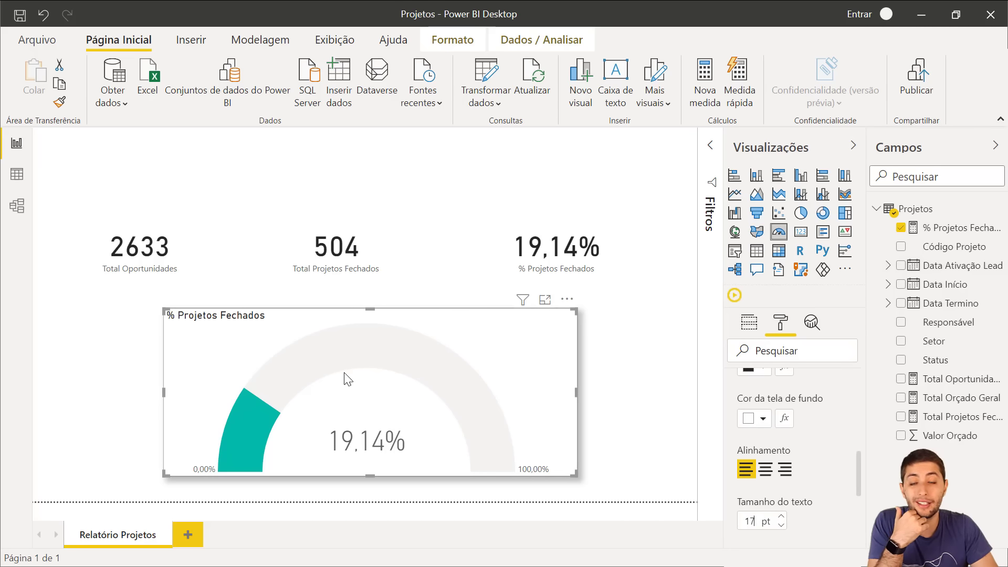
Step: Set the gauge axis target (Destino) to 0.2, leaving the minimum and maximum empty
{"action": "scroll", "coordinate": [783, 424], "scroll_direction": "up", "scroll_amount": 5}
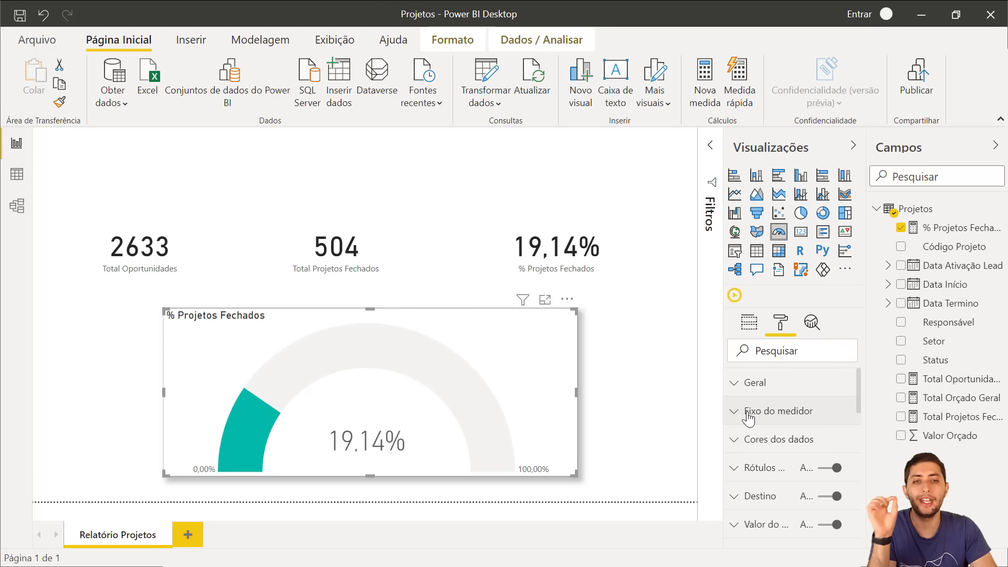
{"action": "left_click", "coordinate": [770, 417]}
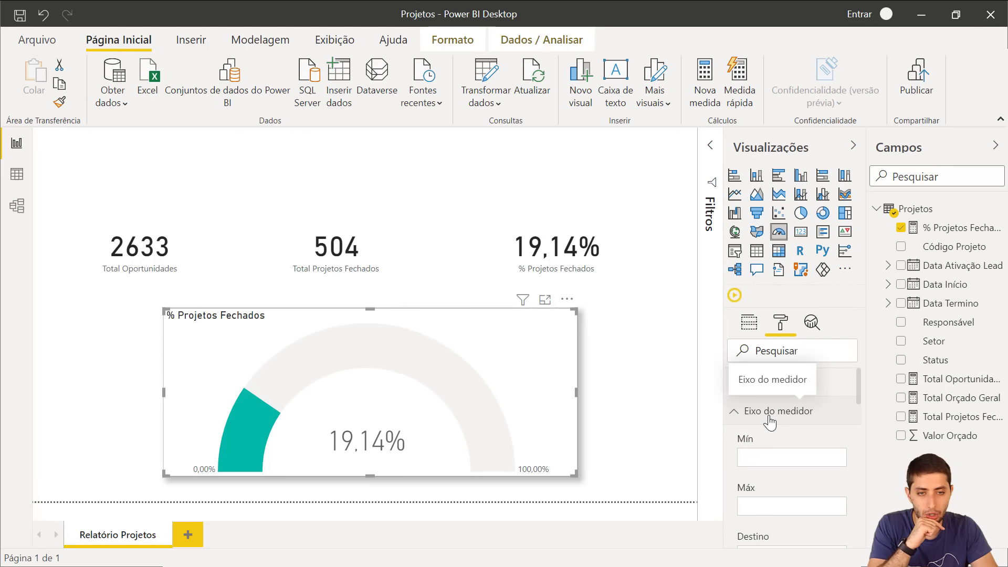
{"action": "scroll", "coordinate": [771, 419], "scroll_direction": "down", "scroll_amount": 2}
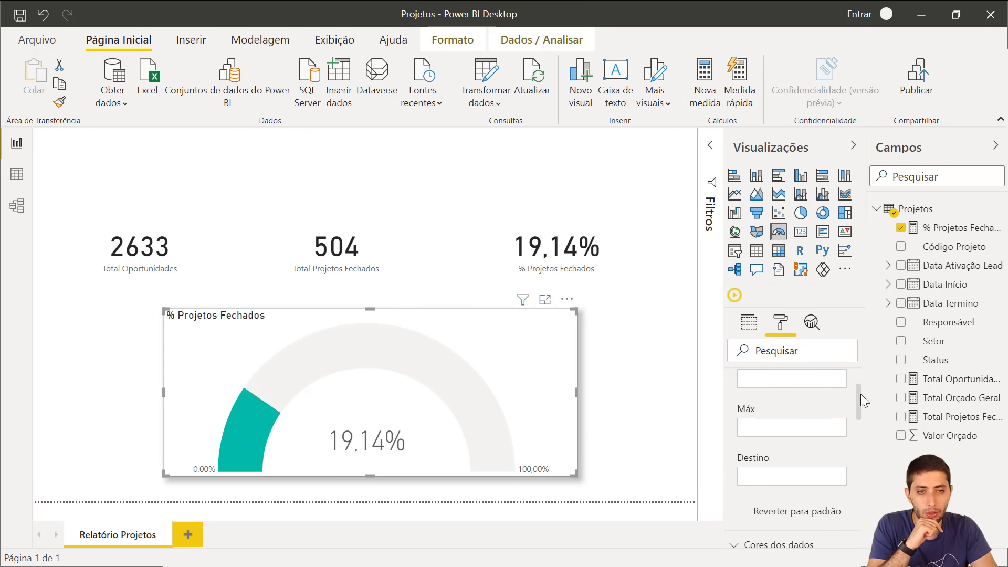
{"action": "scroll", "coordinate": [861, 394], "scroll_direction": "up", "scroll_amount": 2}
{"action": "left_click", "coordinate": [805, 409]}
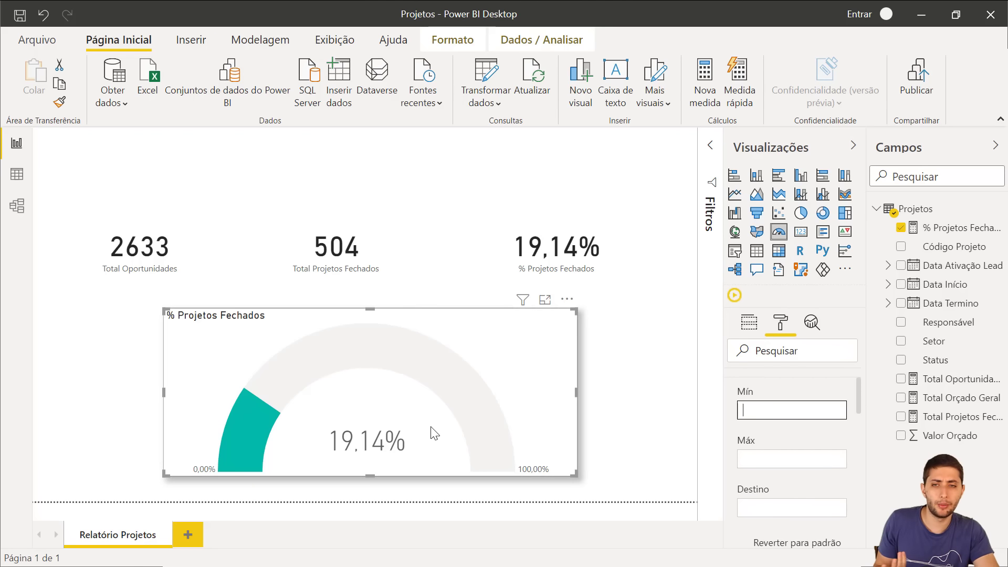
{"action": "left_click", "coordinate": [765, 460]}
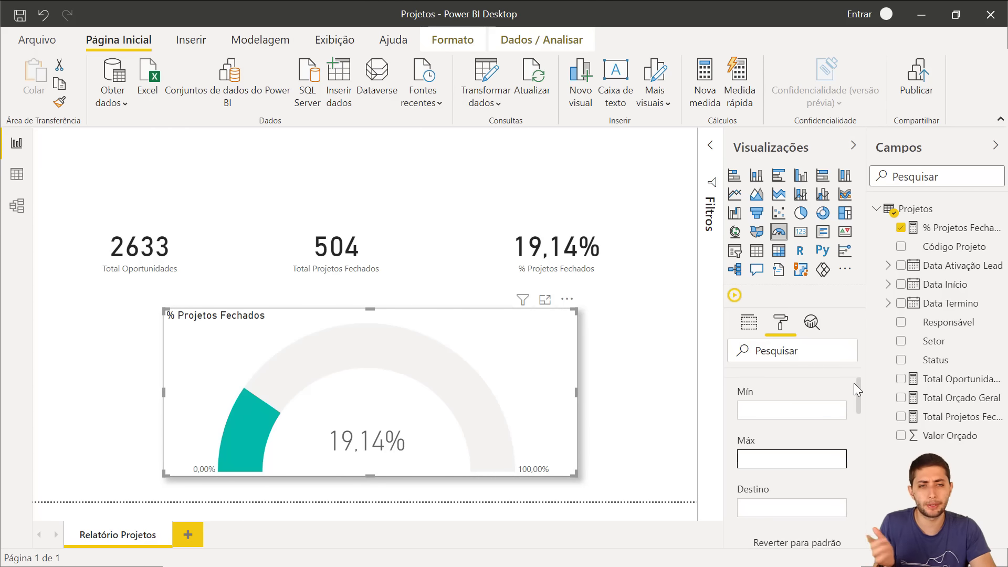
{"action": "left_click_drag", "start_coordinate": [862, 389], "coordinate": [859, 400]}
{"action": "left_click", "coordinate": [788, 467]}
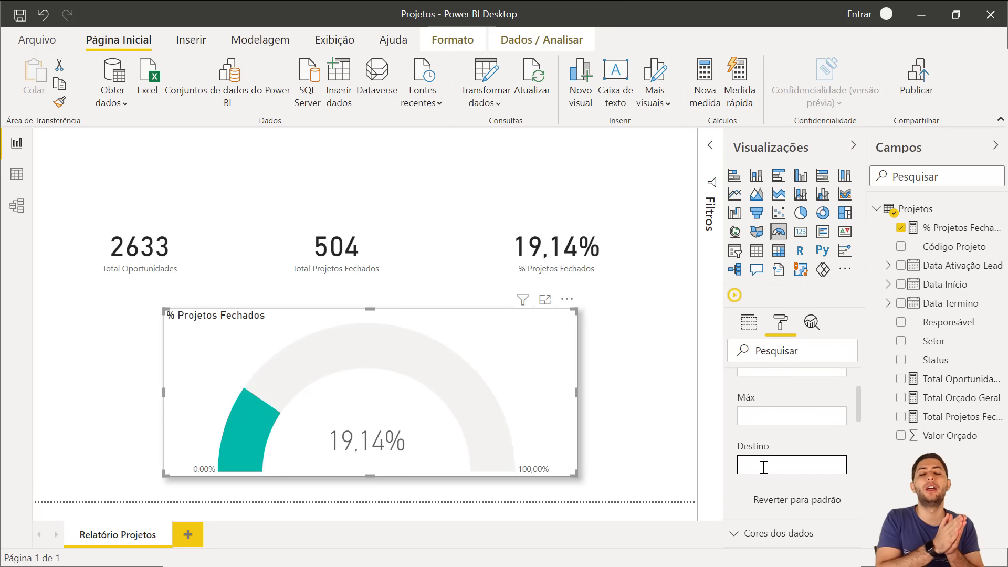
{"action": "type", "text": "20"}
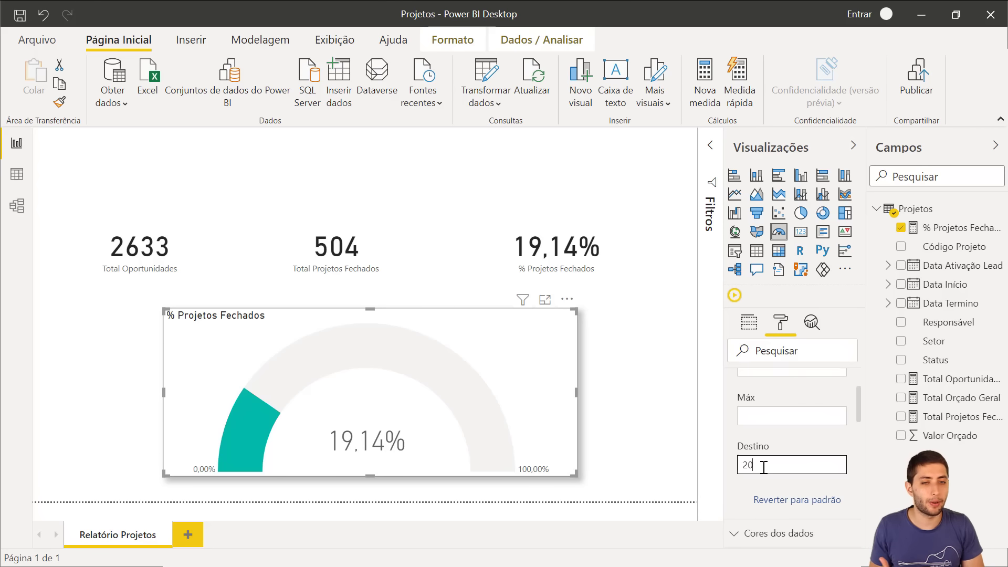
{"action": "key", "text": "BackSpace"}
{"action": "key", "text": "BackSpace"}
{"action": "type", "text": "0,"}
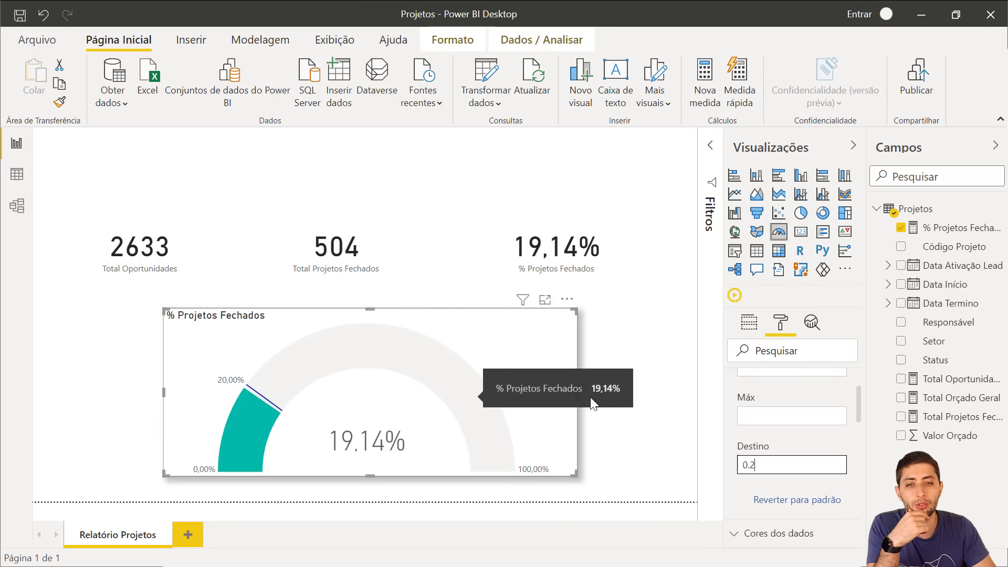
{"action": "left_click", "coordinate": [638, 405]}
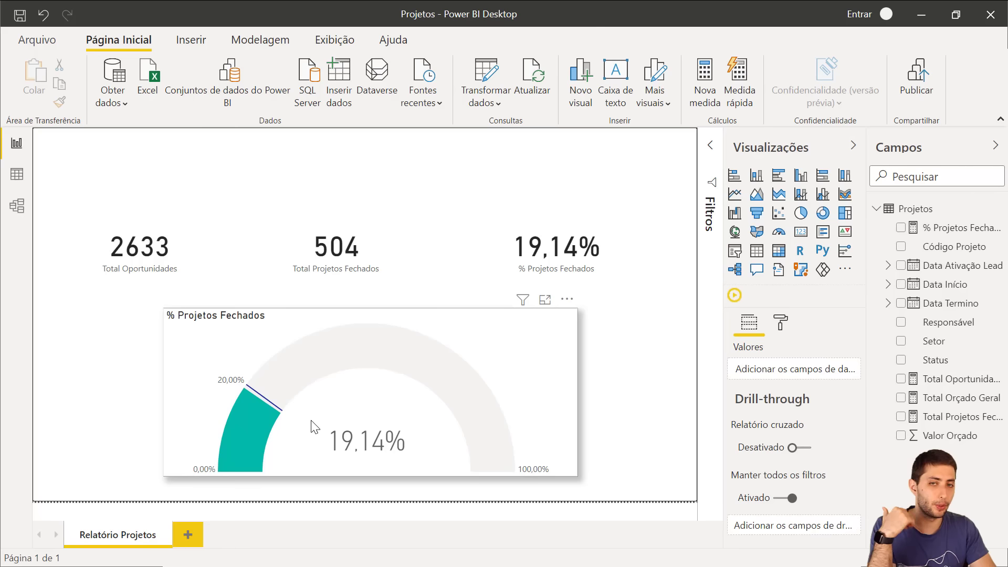
Step: Open conditional formatting for the gauge's fill colour and format it by rules (Regras) based on % Projetos Fechados
{"action": "left_click", "coordinate": [517, 356]}
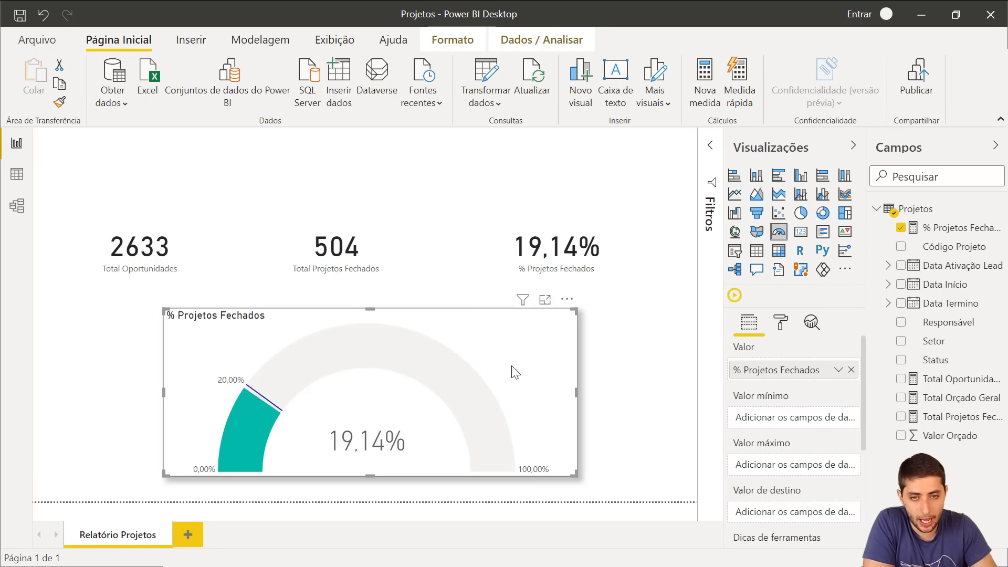
{"action": "left_click", "coordinate": [782, 324]}
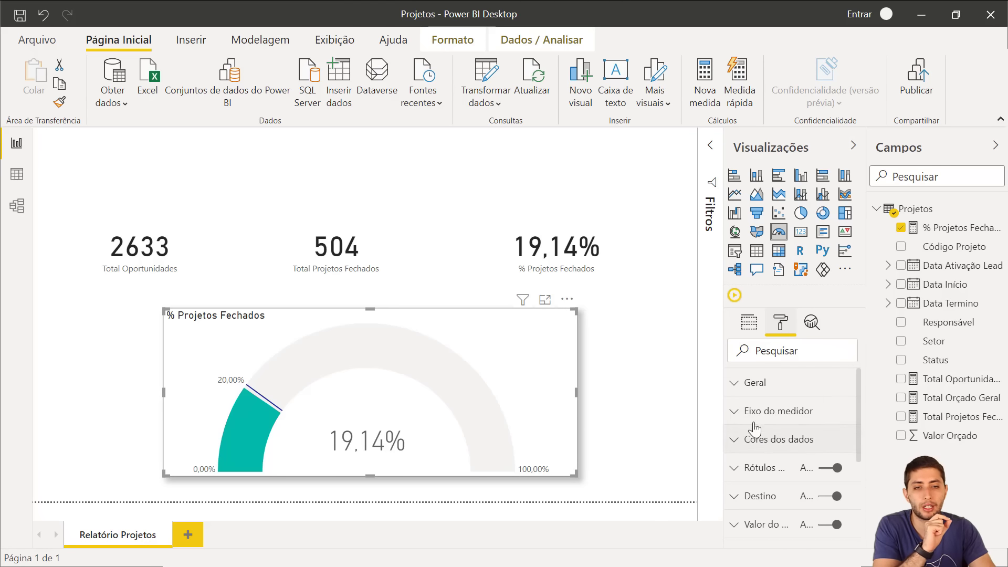
{"action": "mouse_move", "coordinate": [249, 421]}
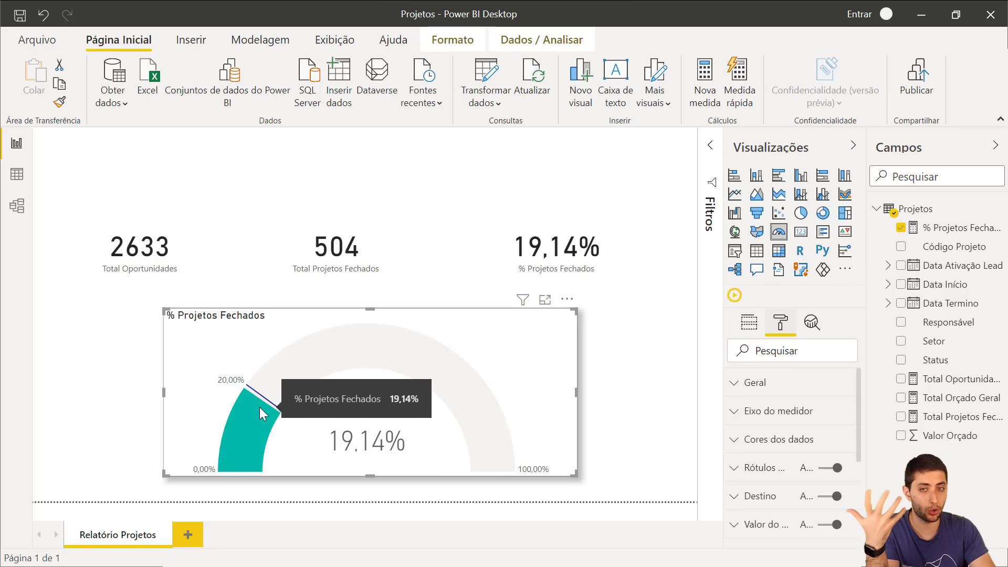
{"action": "left_click", "coordinate": [746, 452]}
{"action": "scroll", "coordinate": [777, 451], "scroll_direction": "down", "scroll_amount": 2}
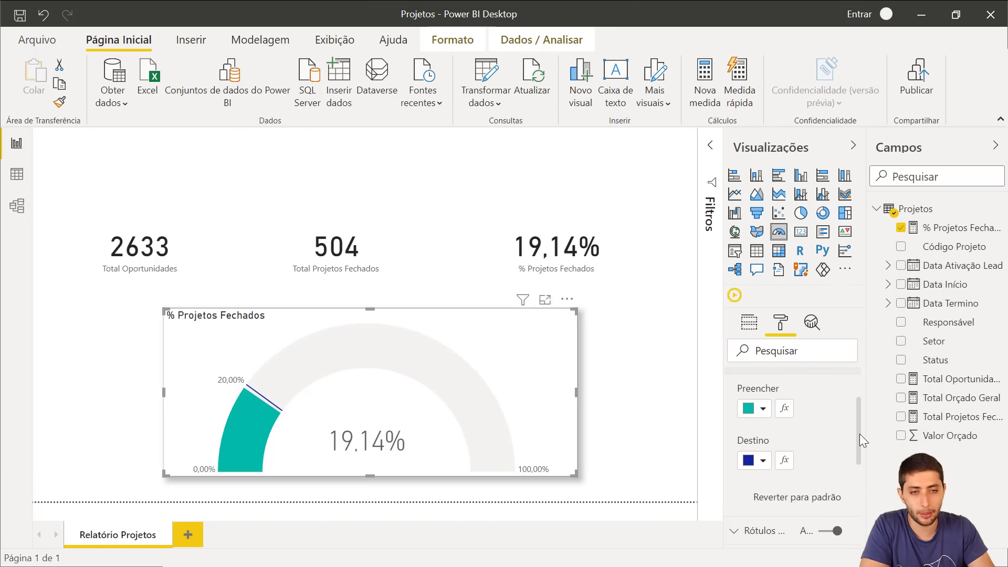
{"action": "left_click_drag", "start_coordinate": [859, 434], "coordinate": [861, 429]}
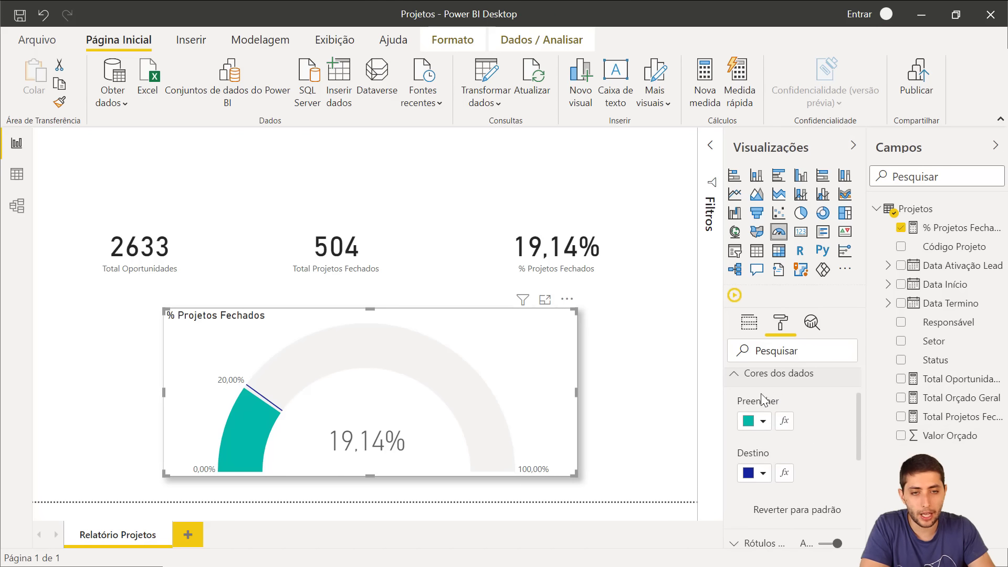
{"action": "left_click", "coordinate": [753, 427]}
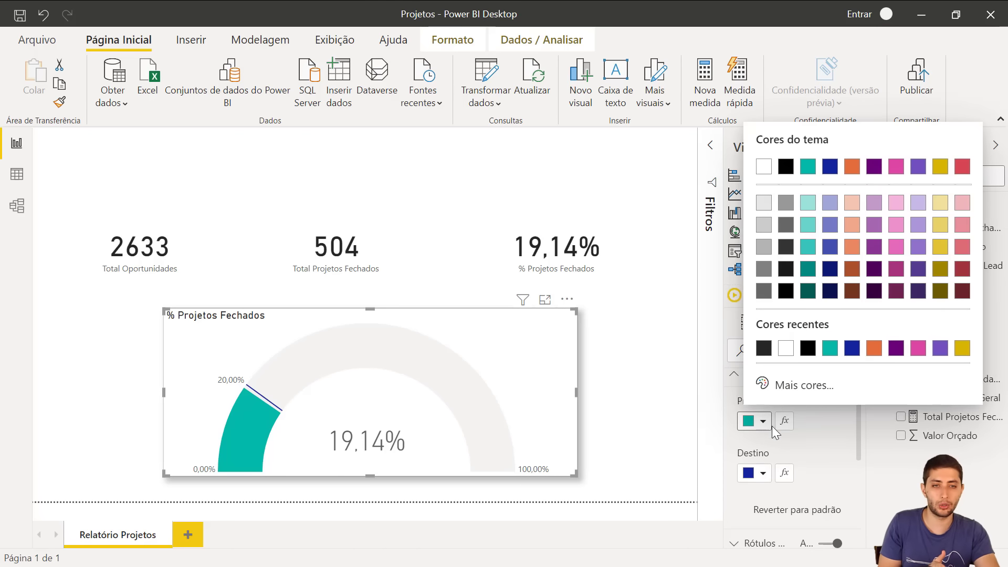
{"action": "left_click", "coordinate": [806, 414]}
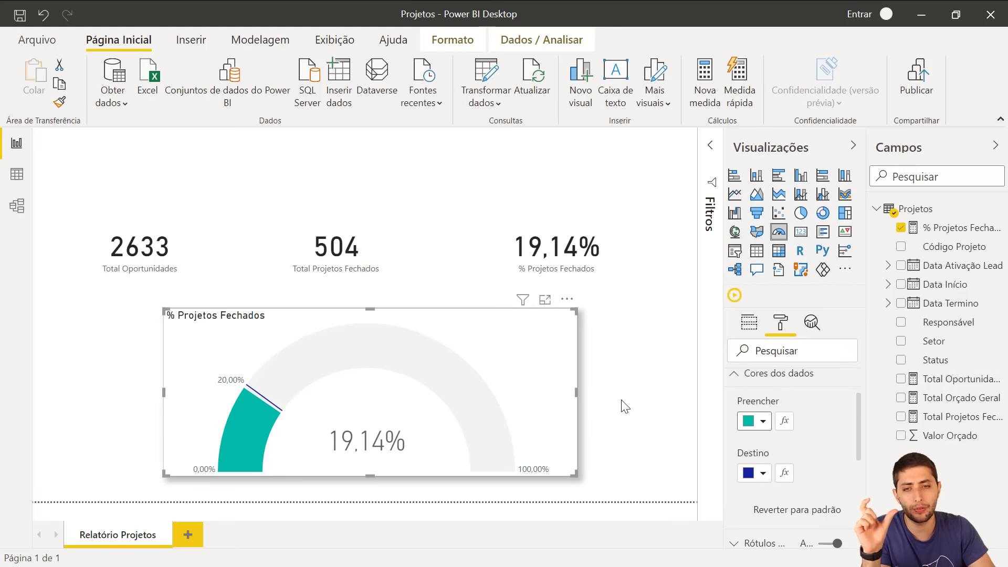
{"action": "left_click", "coordinate": [785, 421]}
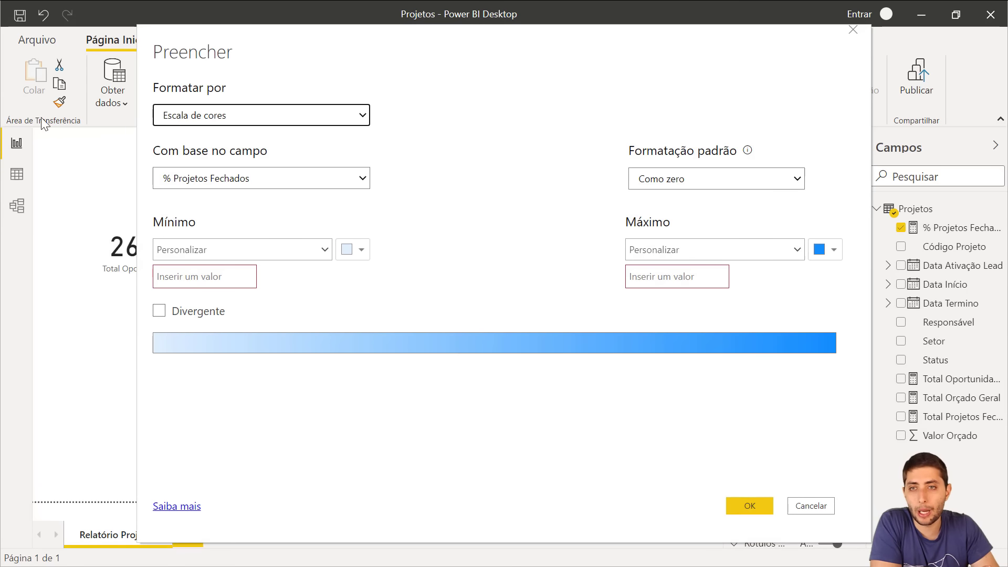
{"action": "left_click", "coordinate": [252, 115]}
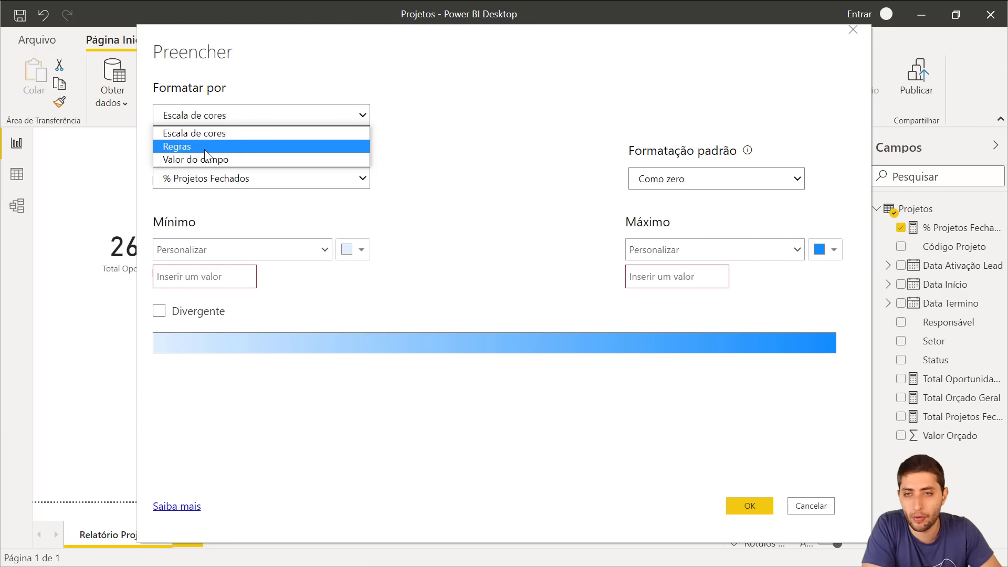
{"action": "left_click", "coordinate": [225, 147]}
{"action": "left_click", "coordinate": [236, 184]}
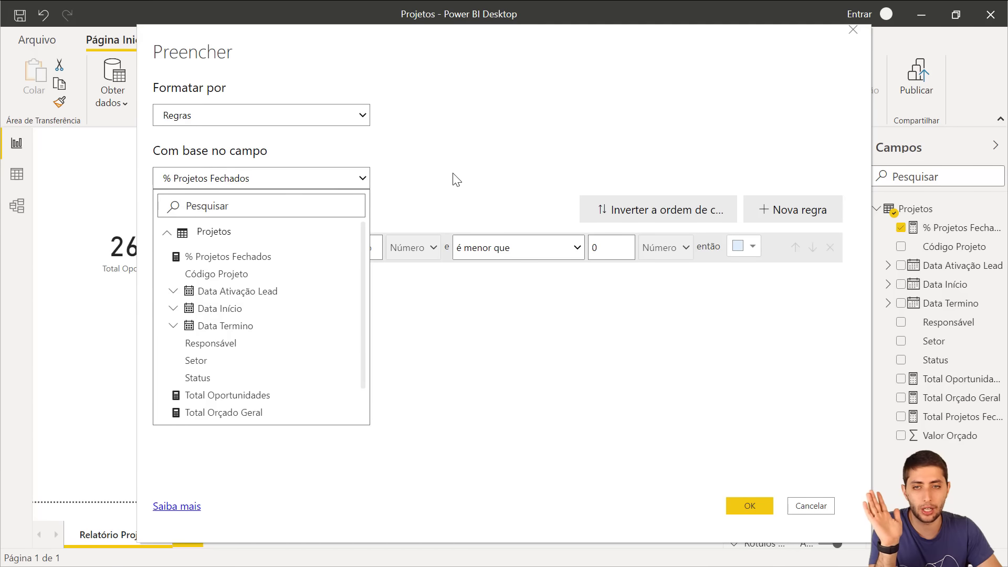
{"action": "left_click", "coordinate": [361, 179]}
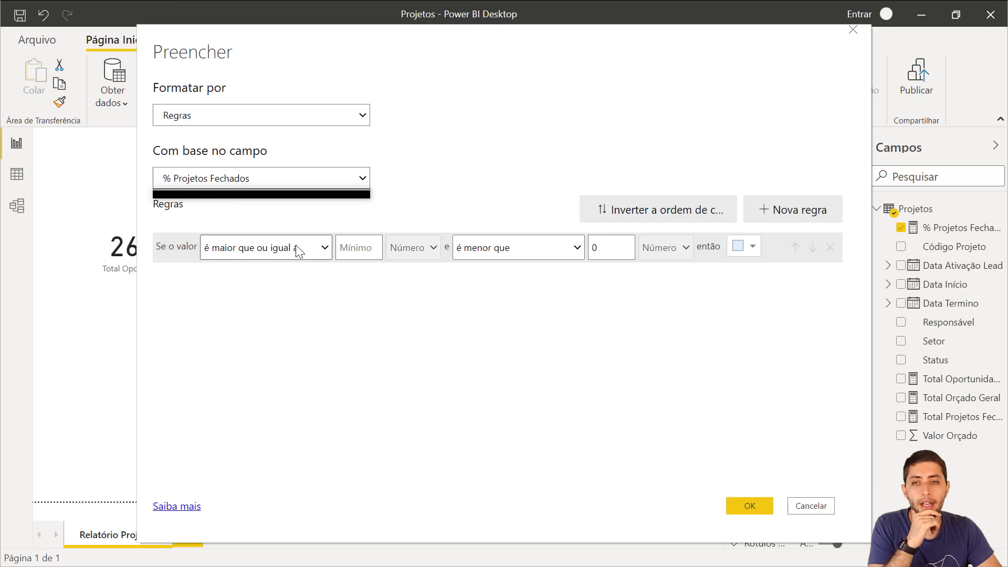
Step: Define the first fill rule: values greater than or equal to 0.2 and less than or equal to 1 get the teal colour
{"action": "left_click", "coordinate": [360, 253]}
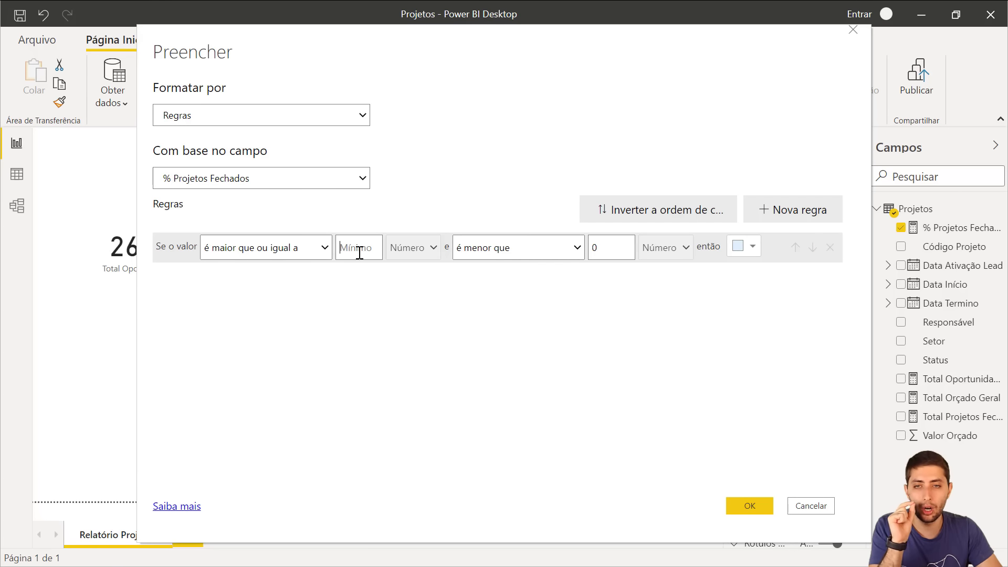
{"action": "type", "text": "0.2"}
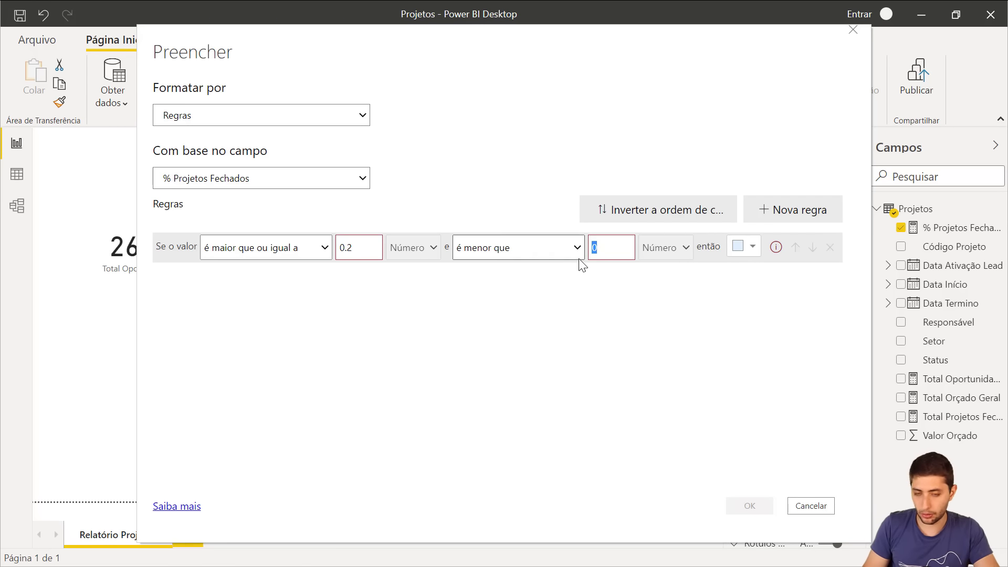
{"action": "left_click", "coordinate": [551, 252]}
{"action": "left_click", "coordinate": [549, 277]}
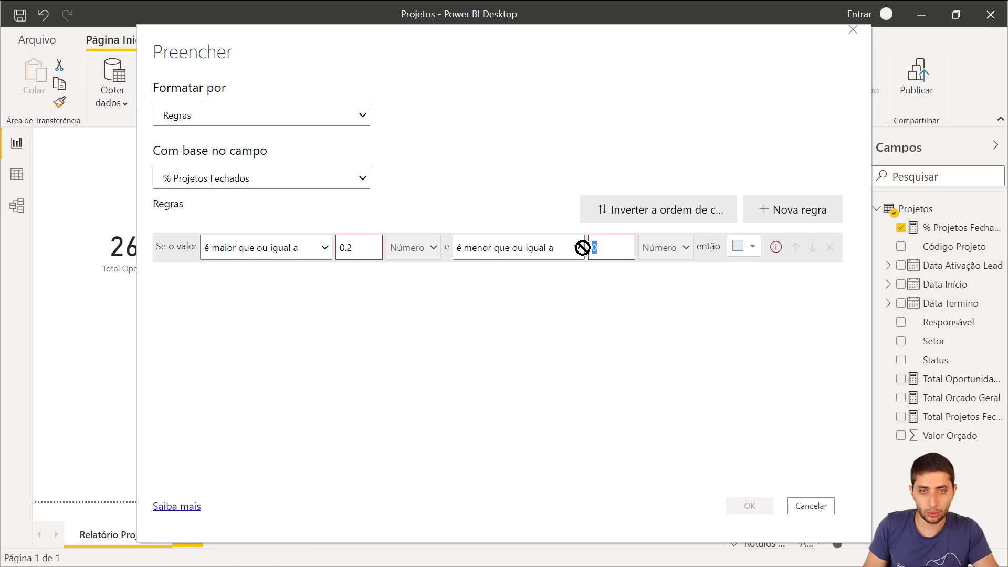
{"action": "key", "text": "Tab"}
{"action": "type", "text": "1"}
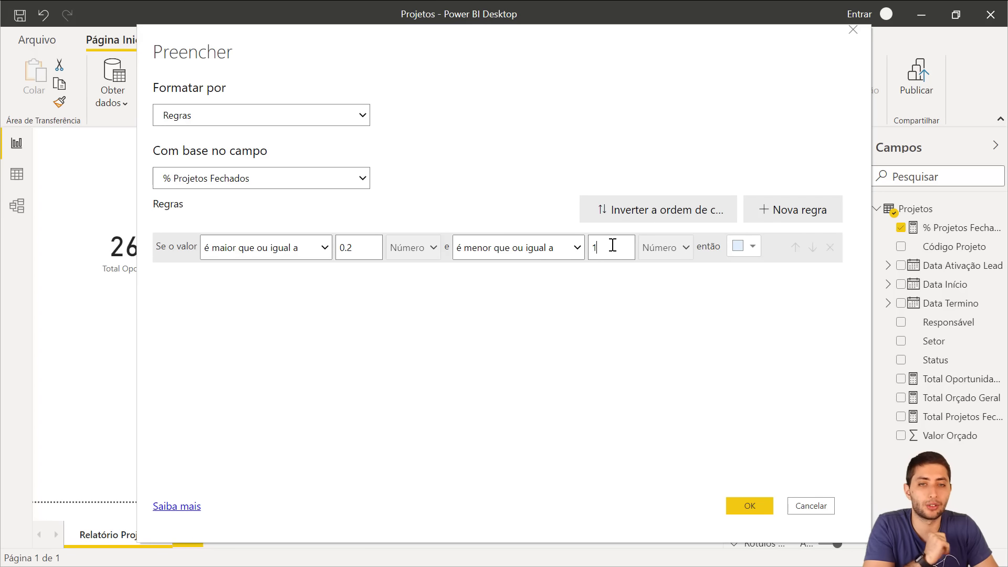
{"action": "left_click", "coordinate": [745, 251]}
{"action": "left_click", "coordinate": [686, 278]}
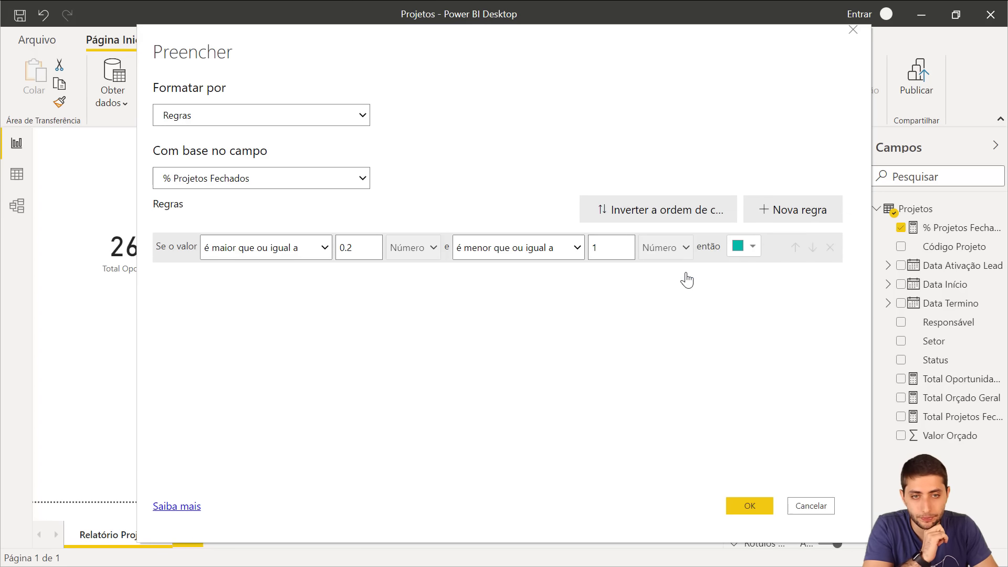
Step: Add a second fill rule giving values greater than or equal to 0 and less than 0.2 the red colour, and apply the rules
{"action": "left_click", "coordinate": [770, 224]}
{"action": "left_click", "coordinate": [323, 279]}
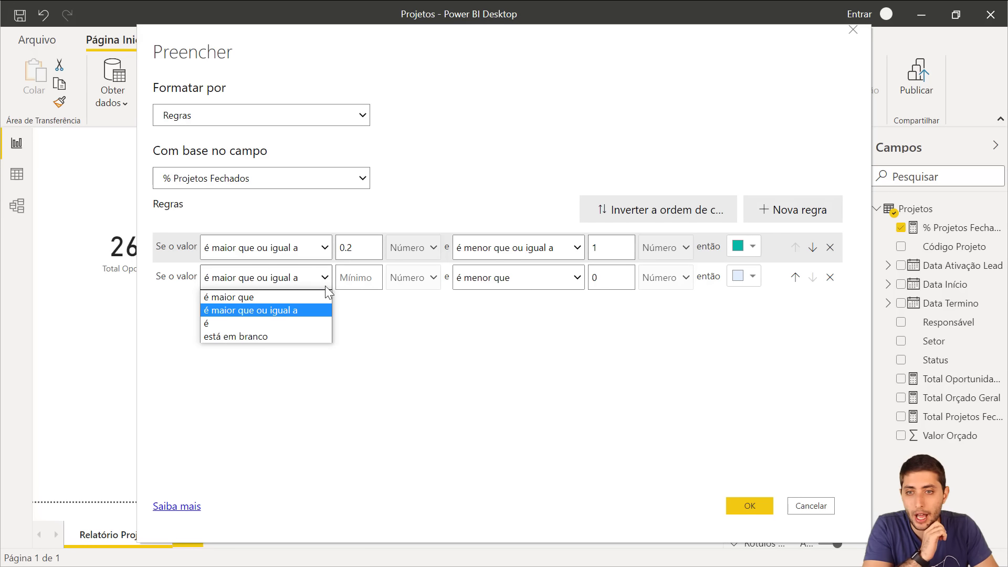
{"action": "left_click", "coordinate": [360, 322]}
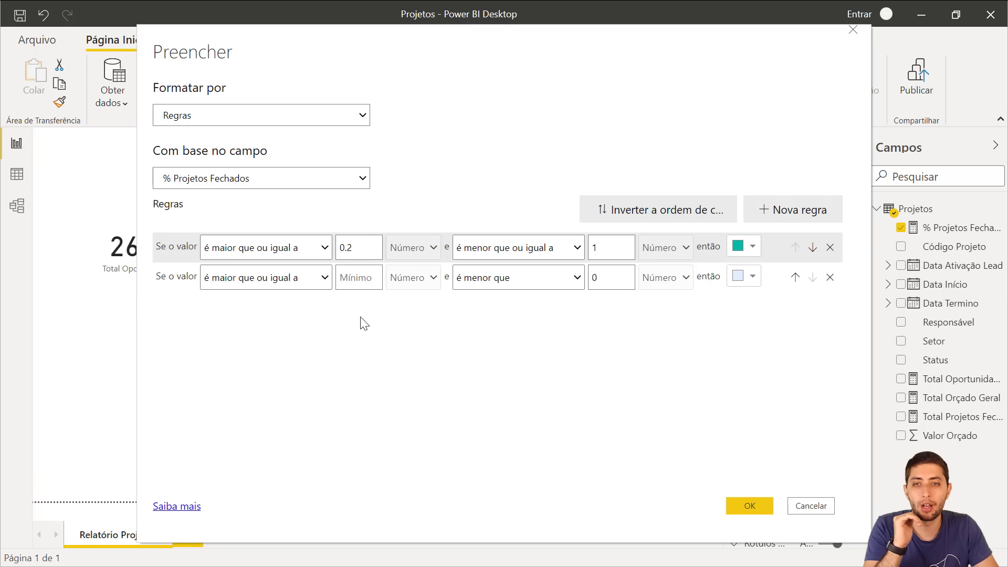
{"action": "left_click", "coordinate": [356, 272]}
{"action": "type", "text": "0"}
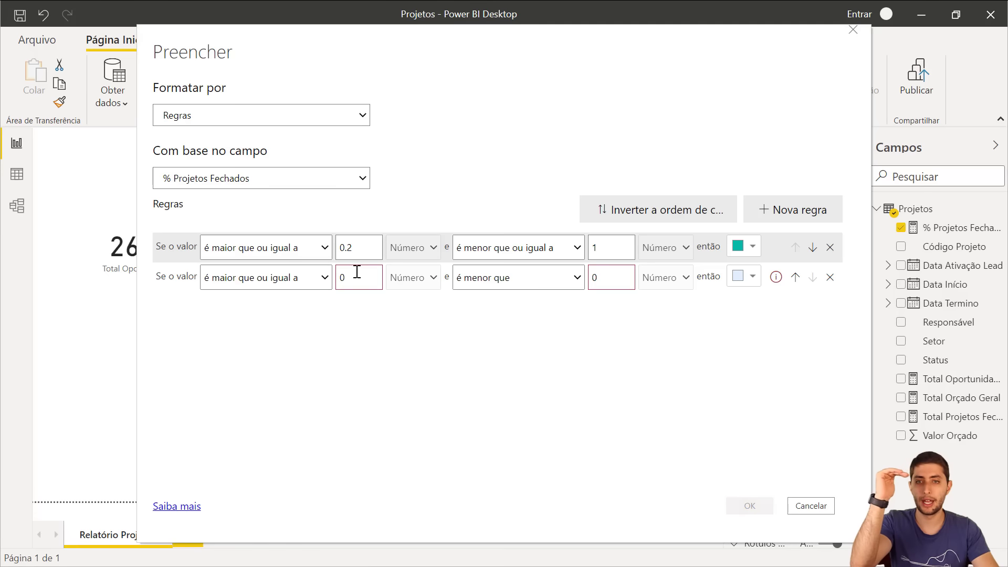
{"action": "double_click", "coordinate": [596, 277]}
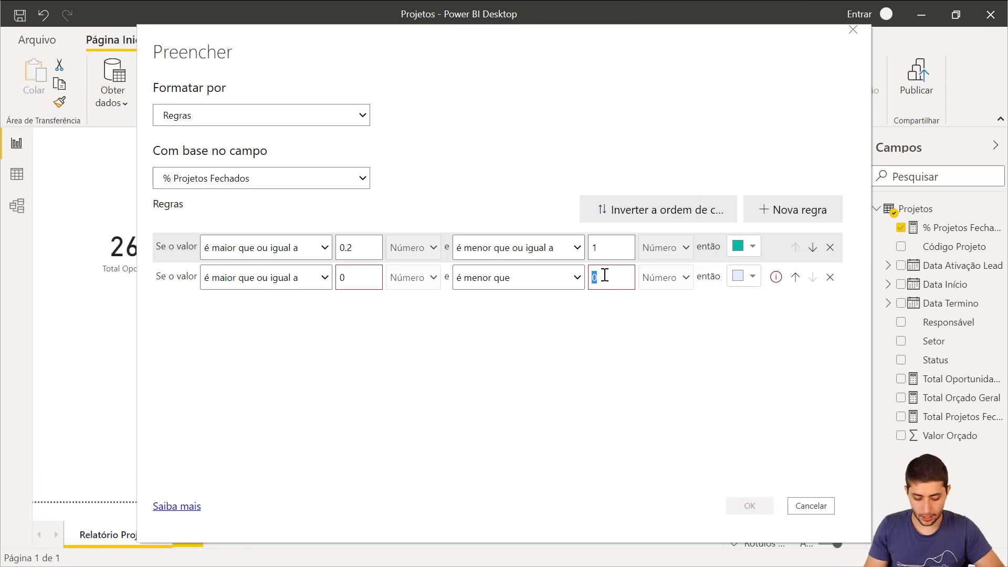
{"action": "type", "text": "0.2"}
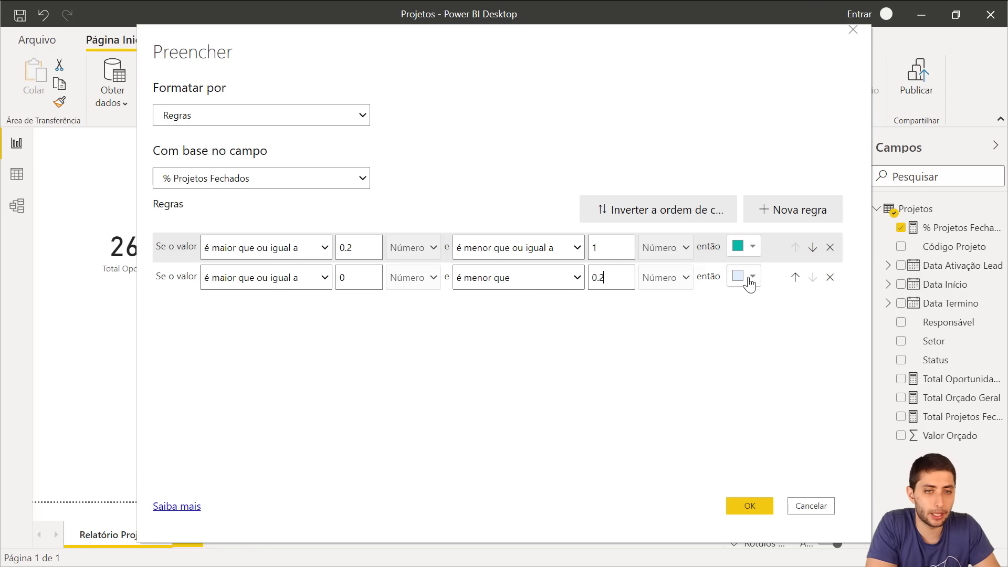
{"action": "left_click", "coordinate": [751, 278]}
{"action": "left_click", "coordinate": [839, 271]}
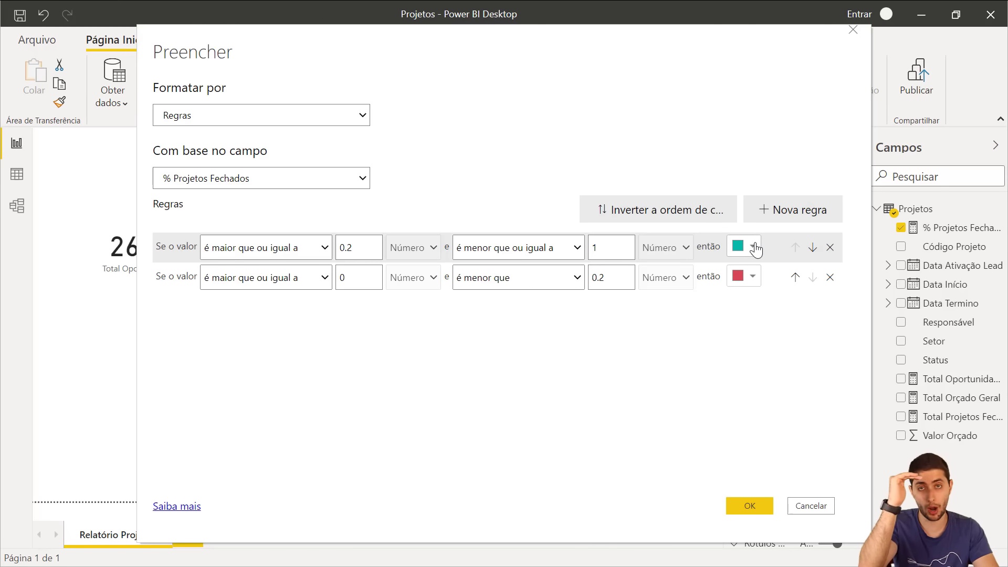
{"action": "left_click", "coordinate": [756, 511]}
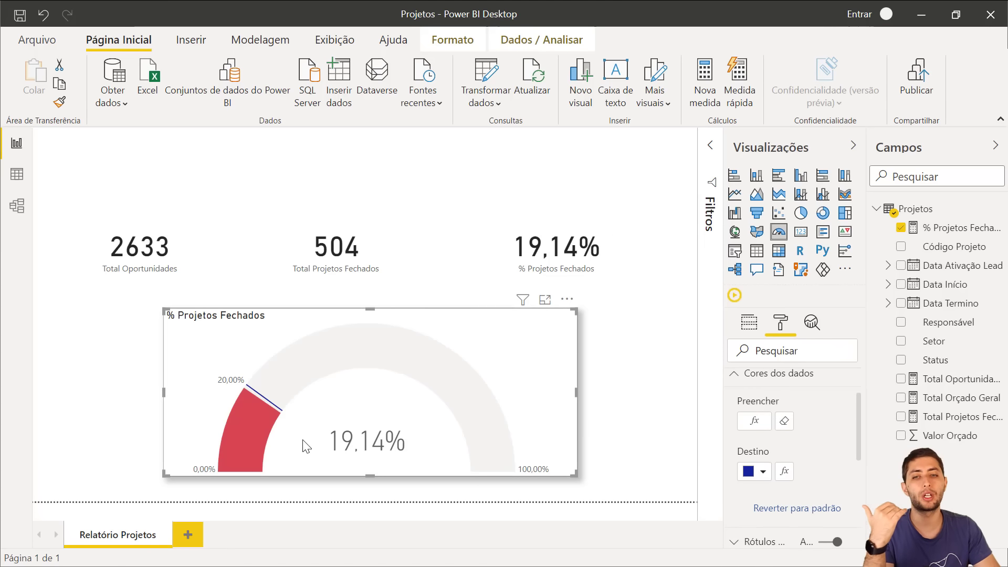
Step: Delete the Total Oportunidades, Total Projetos Fechados and % Projetos Fechados cards above the gauge
{"action": "left_click", "coordinate": [178, 257]}
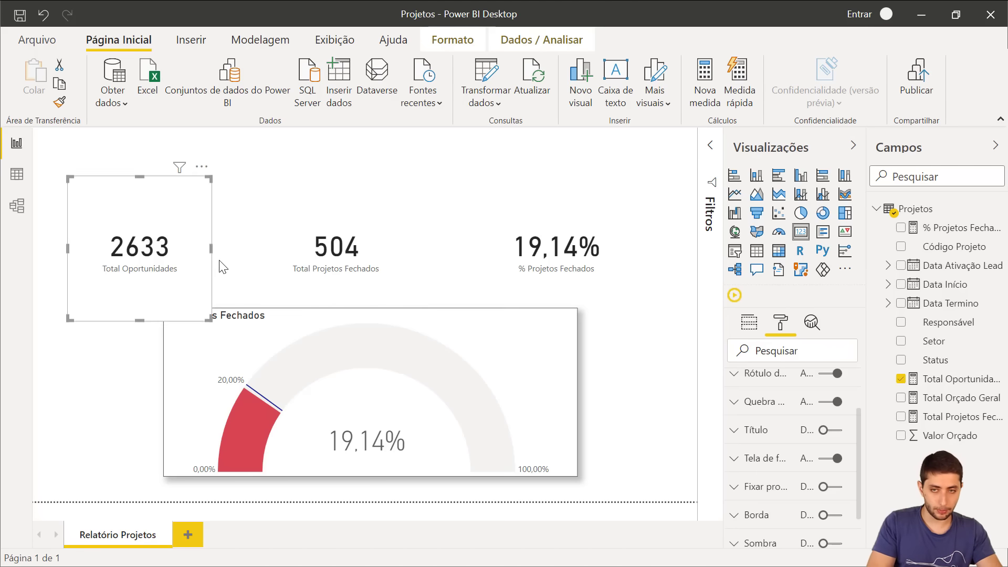
{"action": "key", "text": "Delete"}
{"action": "left_click", "coordinate": [351, 252]}
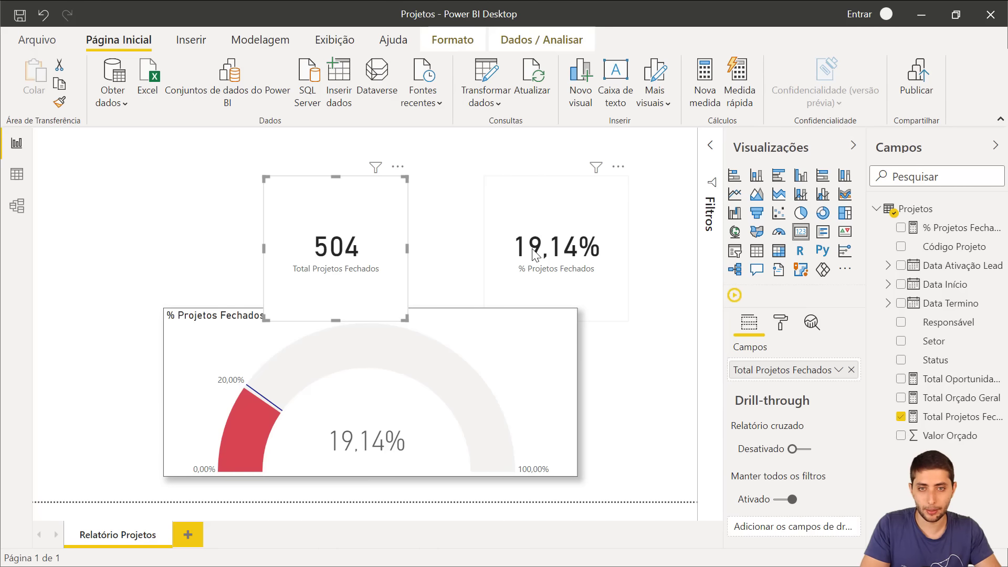
{"action": "key", "text": "Delete"}
{"action": "left_click", "coordinate": [529, 270]}
{"action": "key", "text": "Delete"}
Step: Reposition the % Projetos Fechados gauge in the lower-right area of the report page and enlarge it slightly
{"action": "left_click", "coordinate": [522, 364]}
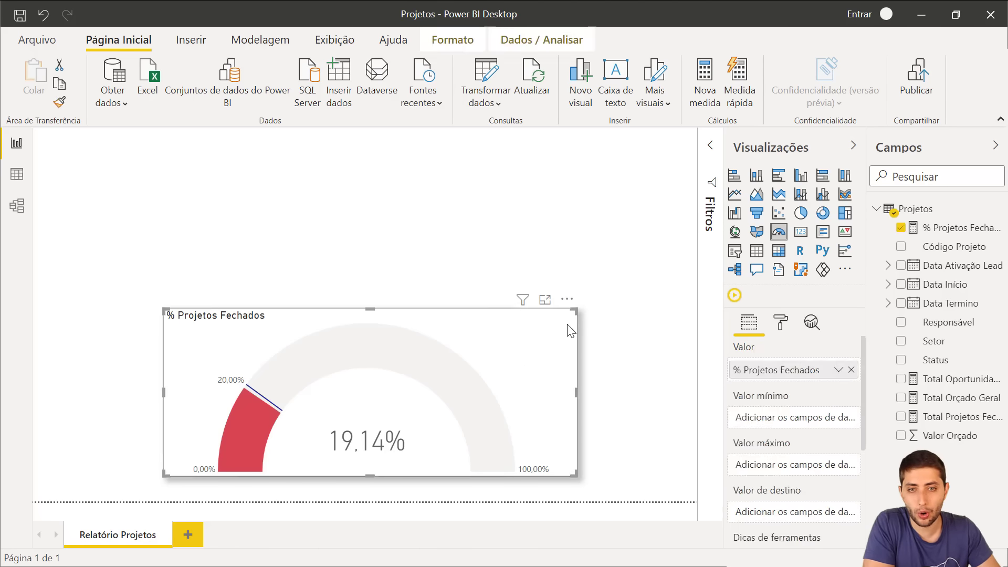
{"action": "left_click_drag", "start_coordinate": [578, 309], "coordinate": [627, 331]}
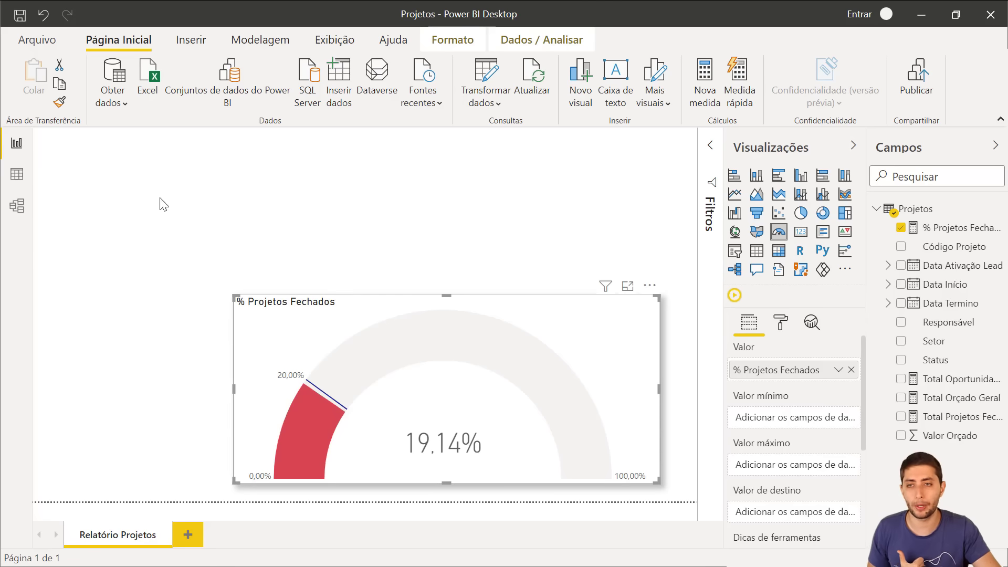
Step: Review the Setor and Responsável data columns and add a tall Responsável slicer along the left side of the report page
{"action": "left_click", "coordinate": [16, 174]}
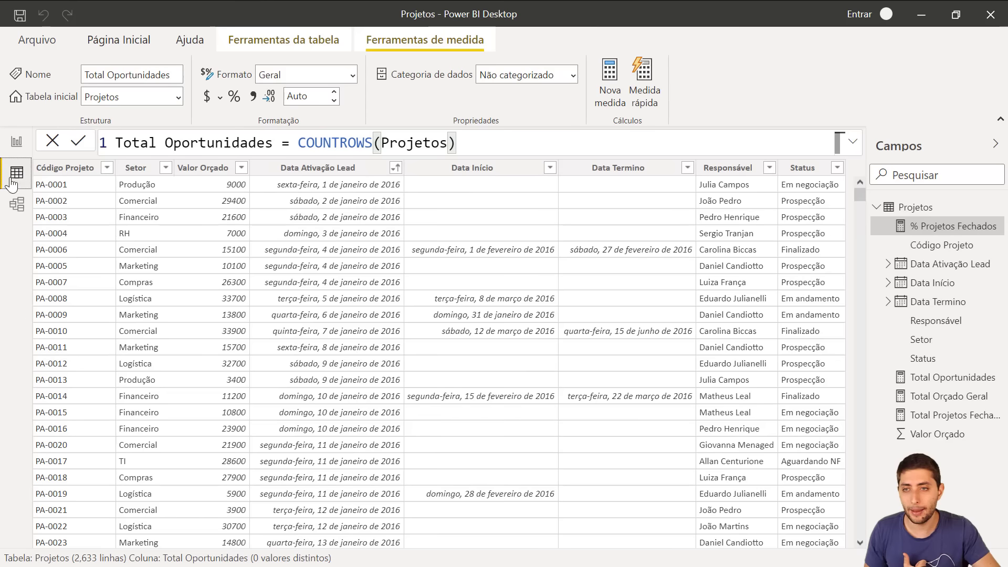
{"action": "left_click", "coordinate": [135, 167]}
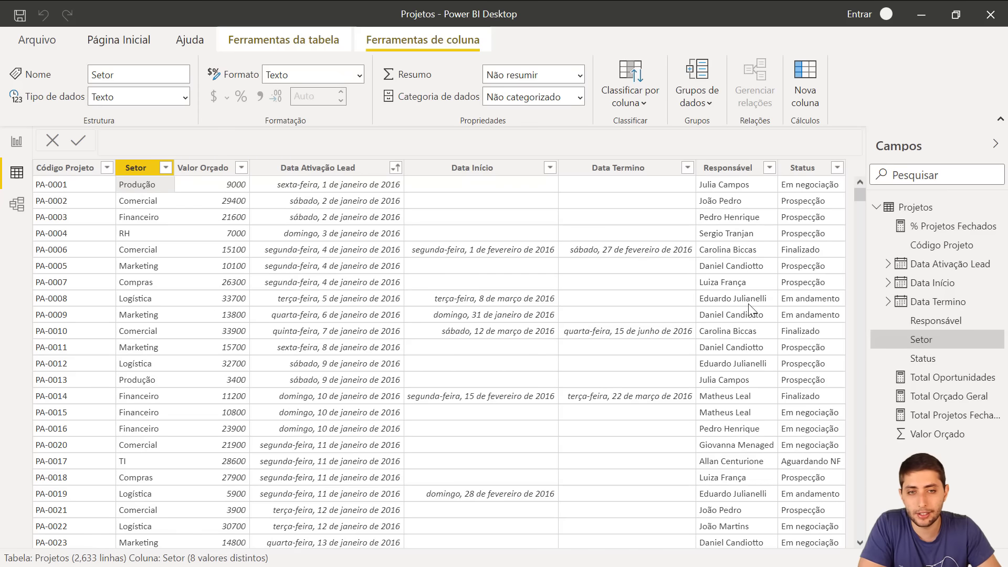
{"action": "left_click", "coordinate": [734, 169]}
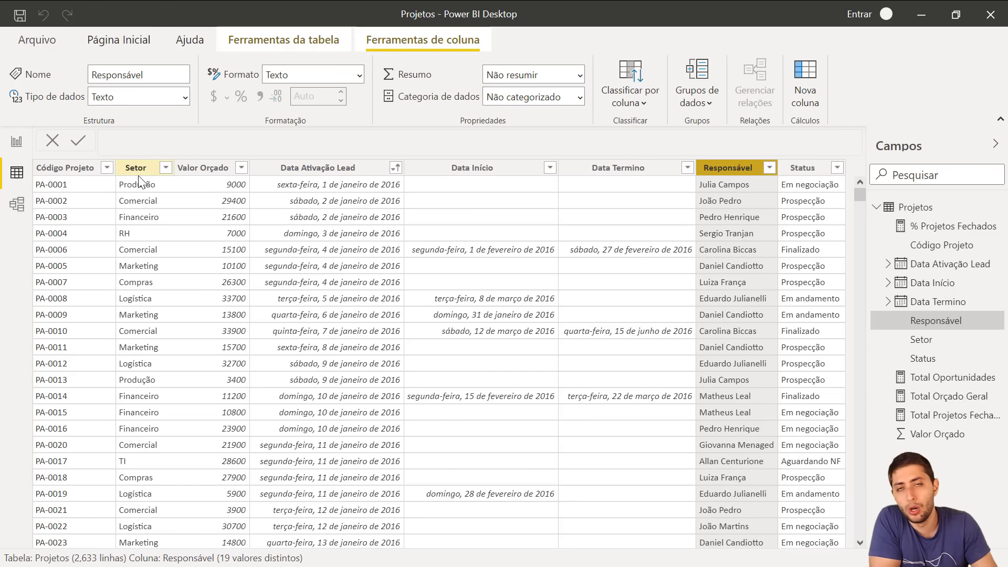
{"action": "left_click", "coordinate": [18, 143]}
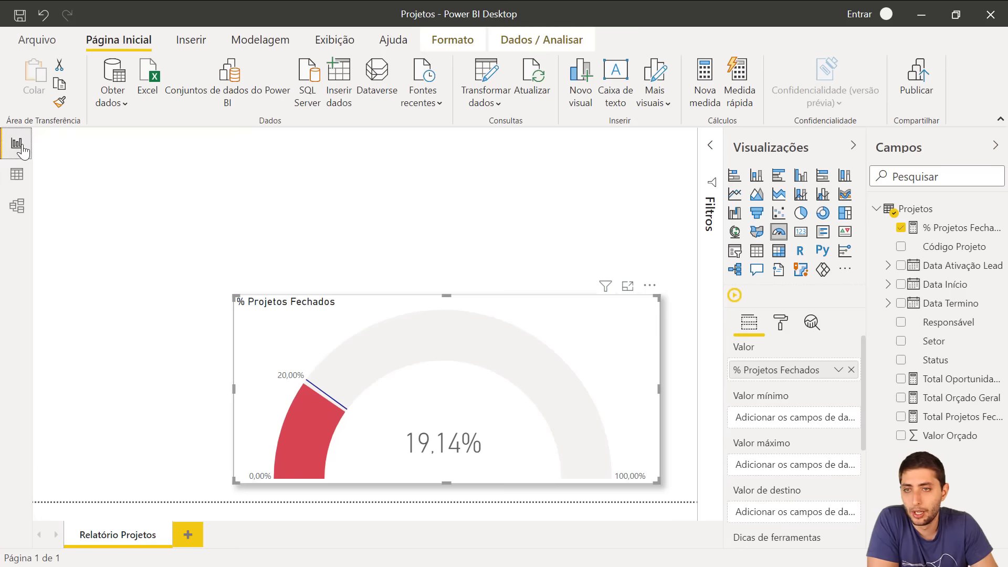
{"action": "left_click", "coordinate": [213, 190]}
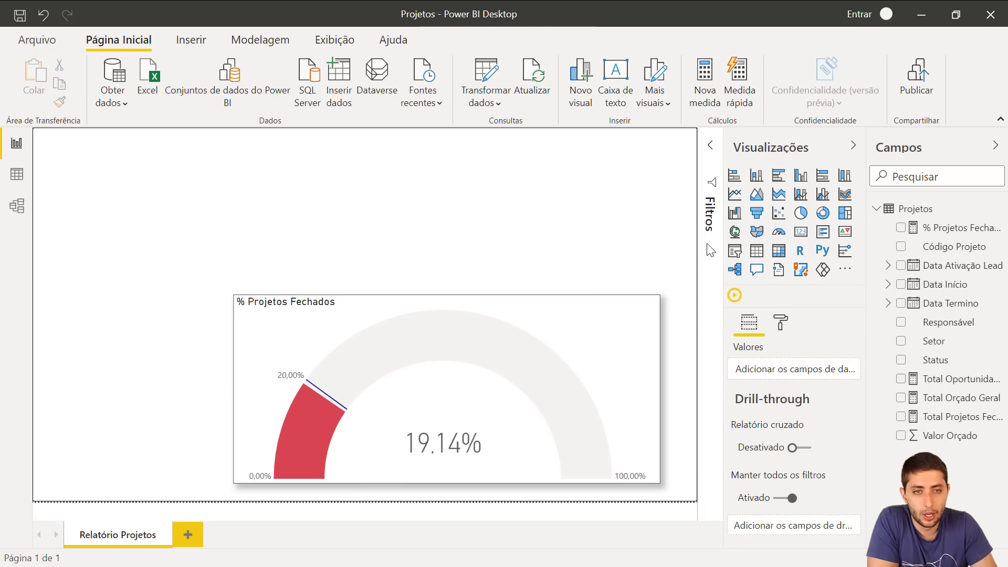
{"action": "left_click", "coordinate": [735, 251]}
{"action": "left_click_drag", "start_coordinate": [206, 254], "coordinate": [158, 210]}
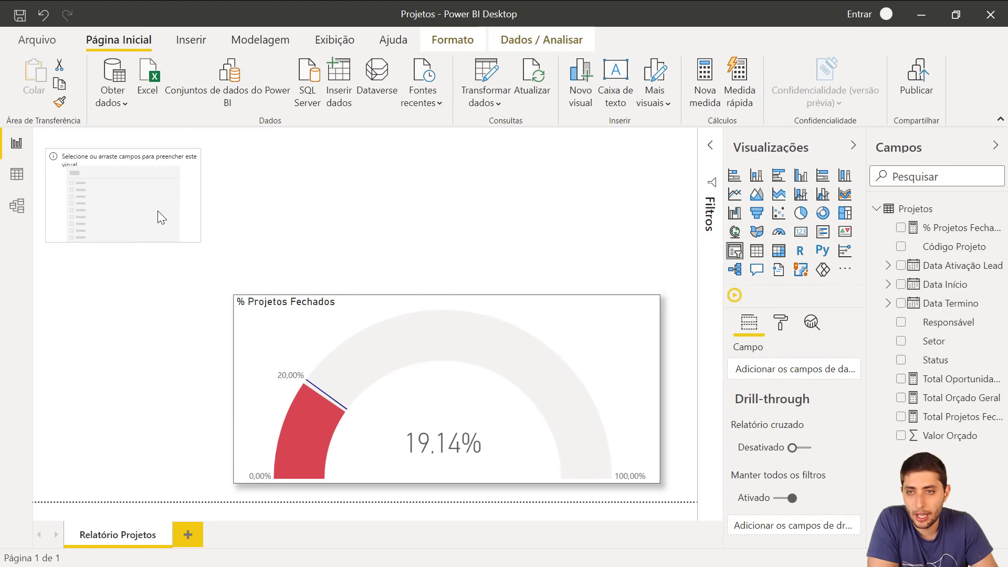
{"action": "left_click_drag", "start_coordinate": [198, 245], "coordinate": [221, 484]}
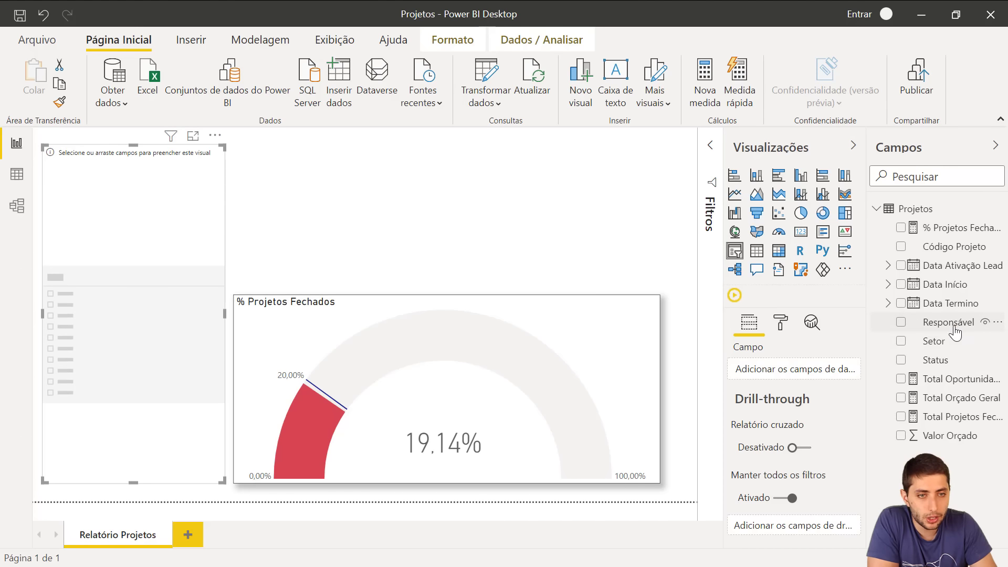
{"action": "left_click_drag", "start_coordinate": [953, 326], "coordinate": [780, 367]}
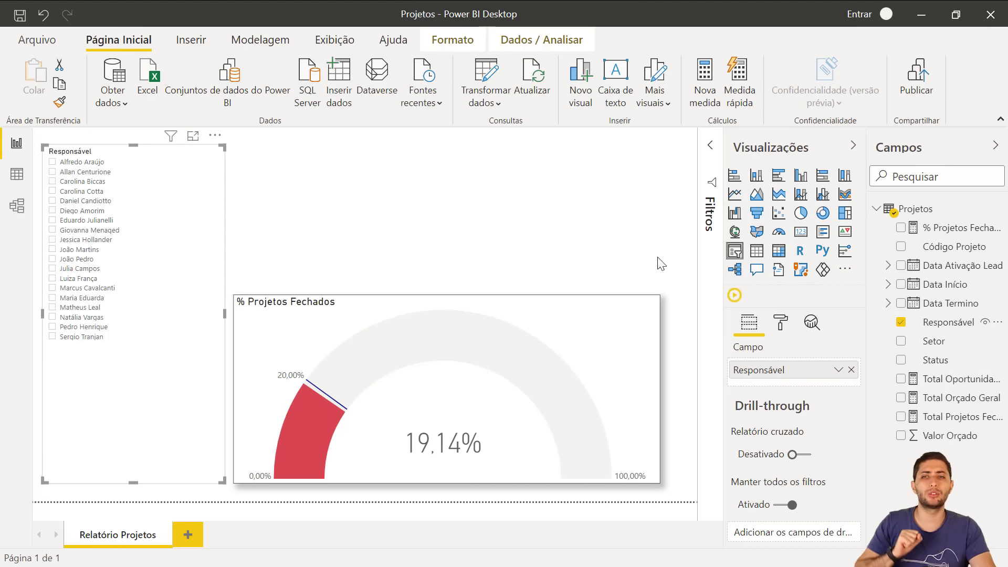
Step: Increase the text size of the Responsável slicer's items to just above 16 pt, filling the slicer's height with the names
{"action": "left_click", "coordinate": [782, 322]}
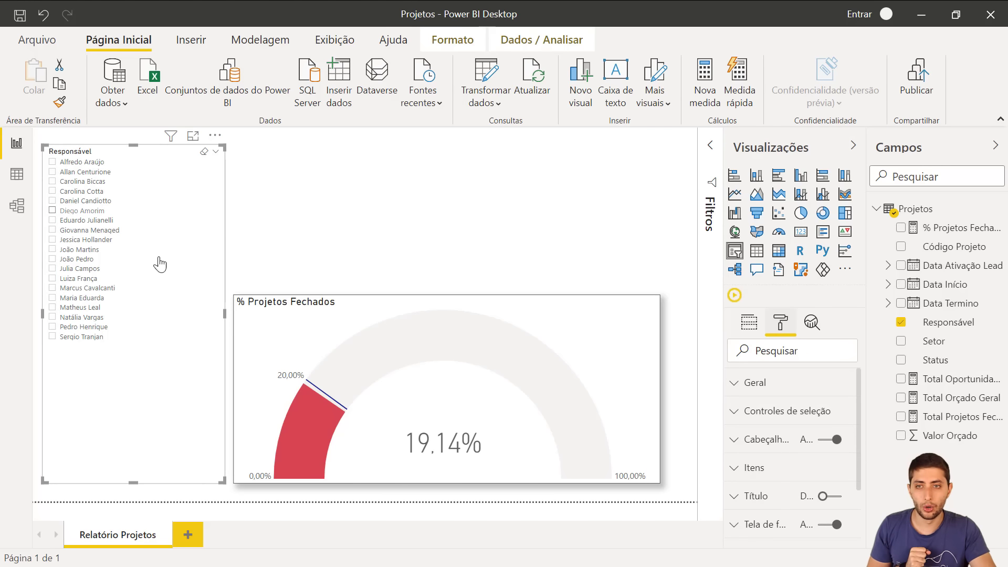
{"action": "left_click", "coordinate": [766, 474]}
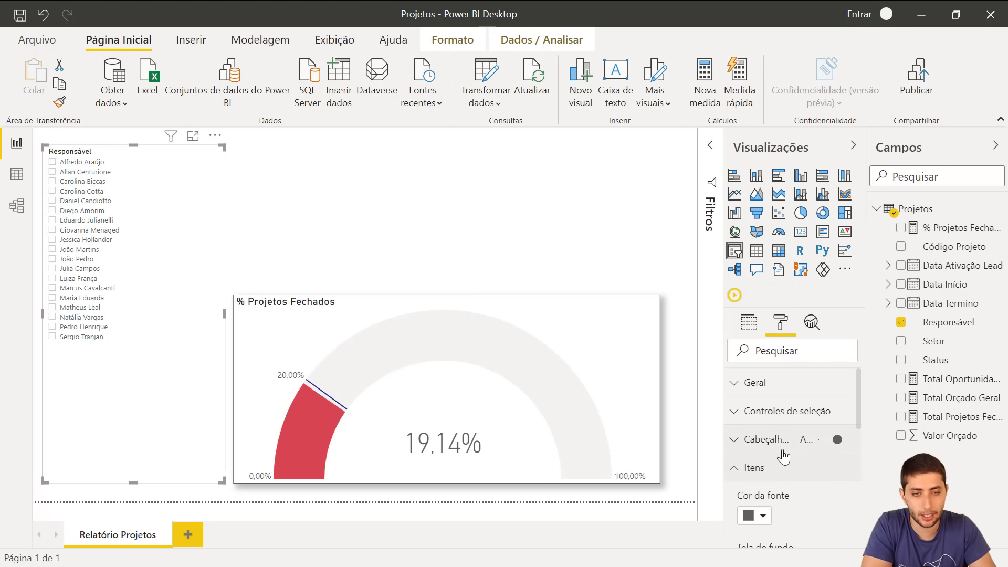
{"action": "scroll", "coordinate": [783, 448], "scroll_direction": "down", "scroll_amount": 3}
{"action": "left_click", "coordinate": [782, 427]}
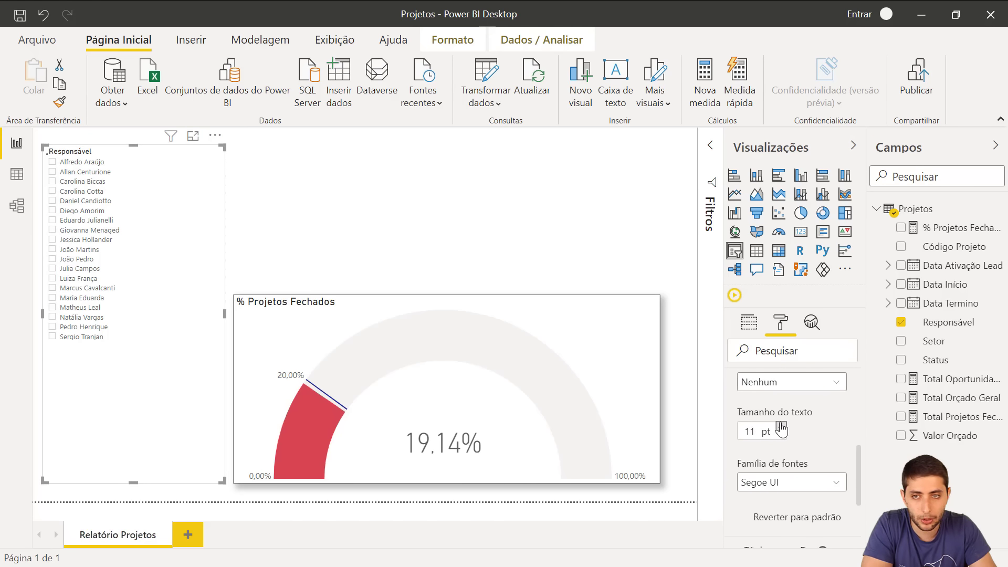
{"action": "left_click", "coordinate": [782, 427]}
{"action": "left_click", "coordinate": [782, 427]}
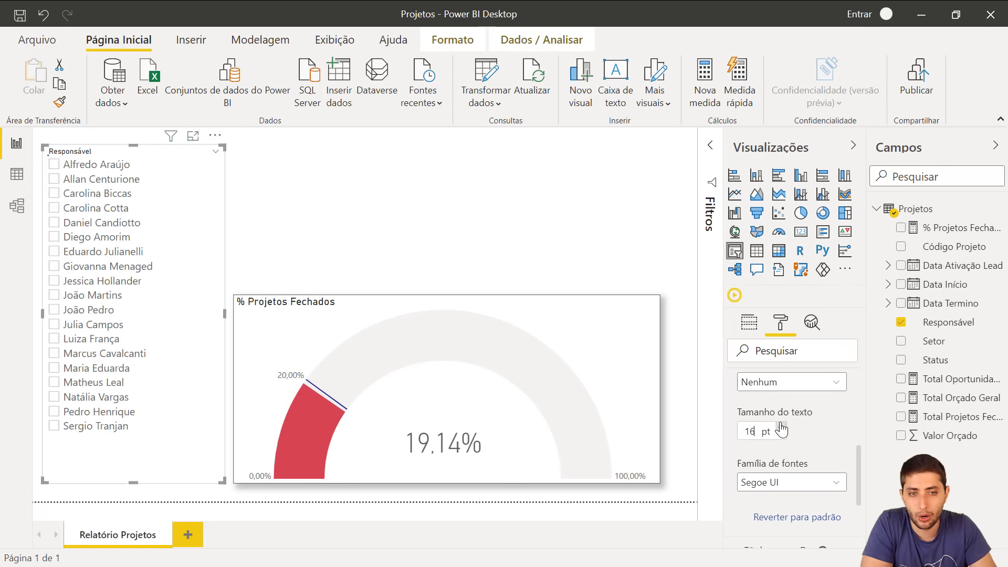
{"action": "left_click", "coordinate": [782, 426]}
{"action": "left_click", "coordinate": [391, 244]}
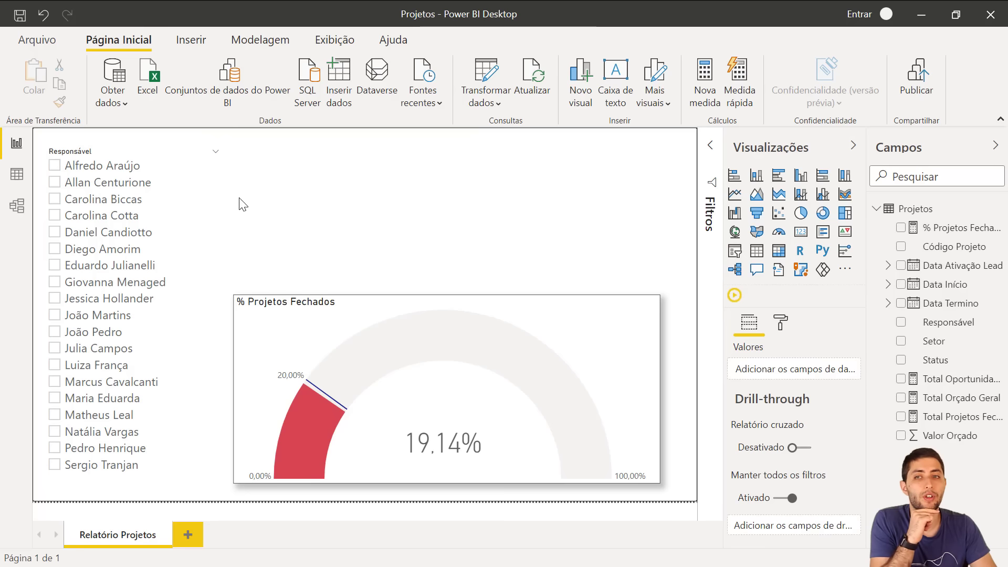
Step: Filter by different people in the Responsável slicer, one at a time, to examine the gauge's percentage and fill colour, ending on the fourteenth person
{"action": "left_click", "coordinate": [138, 167]}
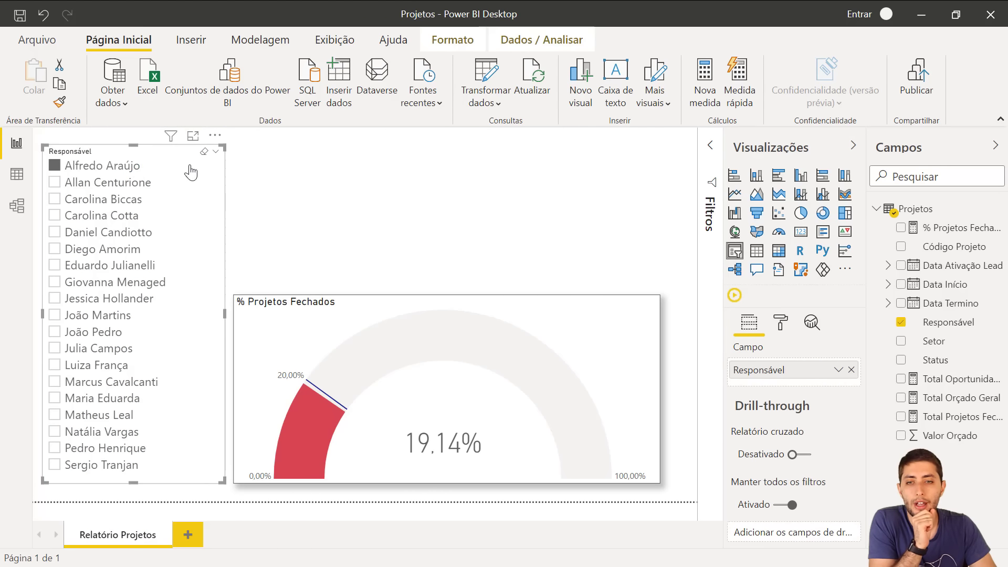
{"action": "left_click", "coordinate": [279, 192]}
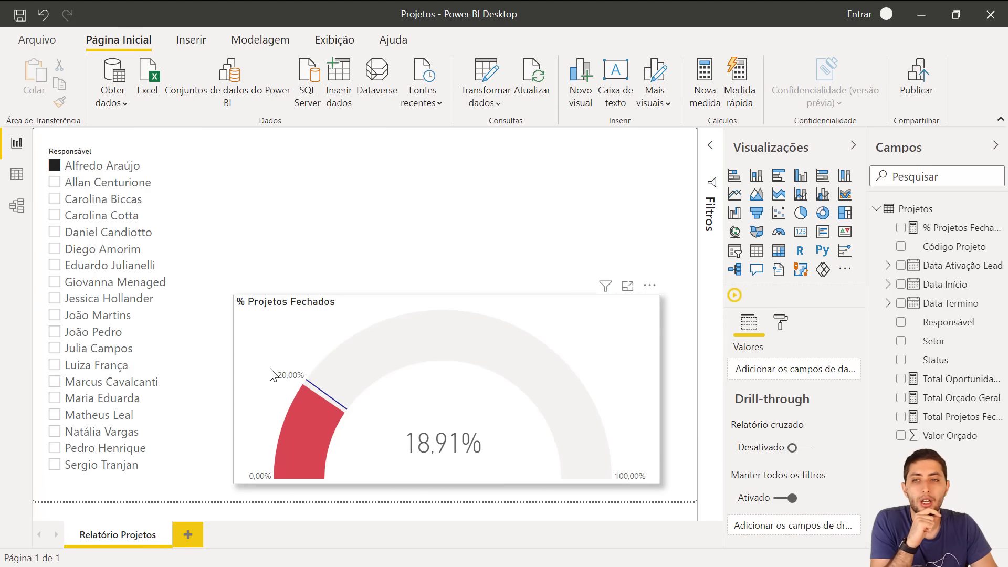
{"action": "left_click", "coordinate": [95, 182]}
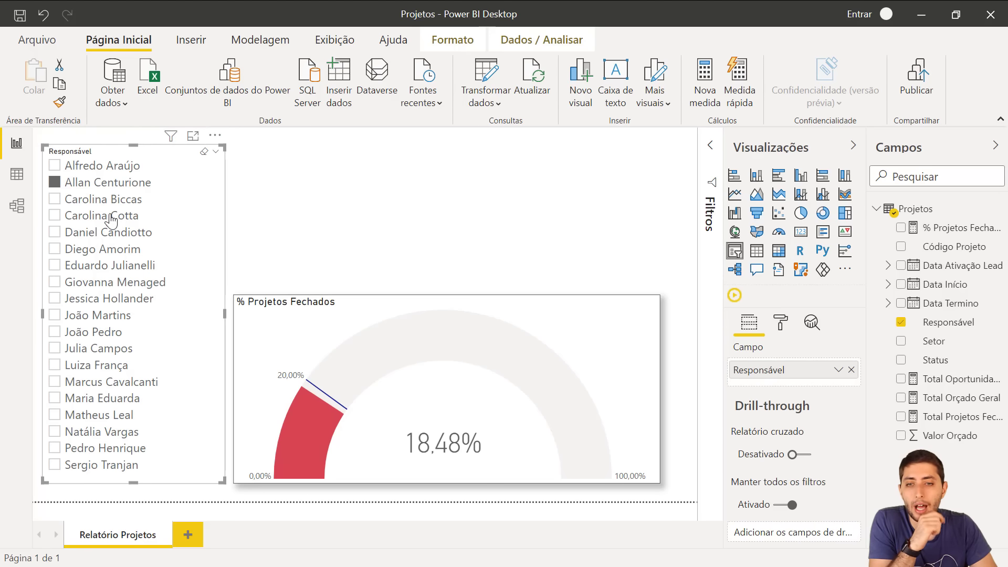
{"action": "left_click", "coordinate": [105, 215]}
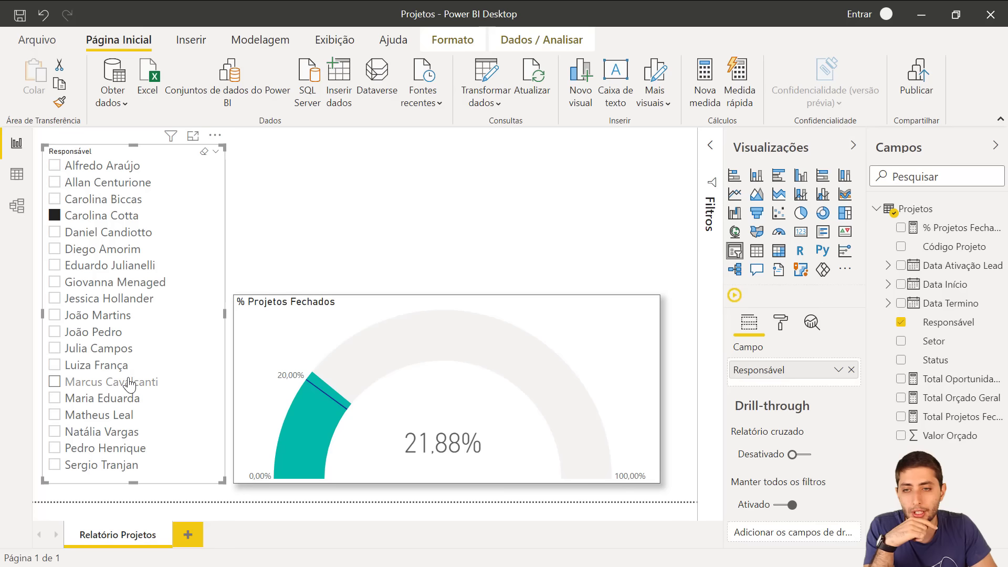
{"action": "left_click", "coordinate": [130, 383]}
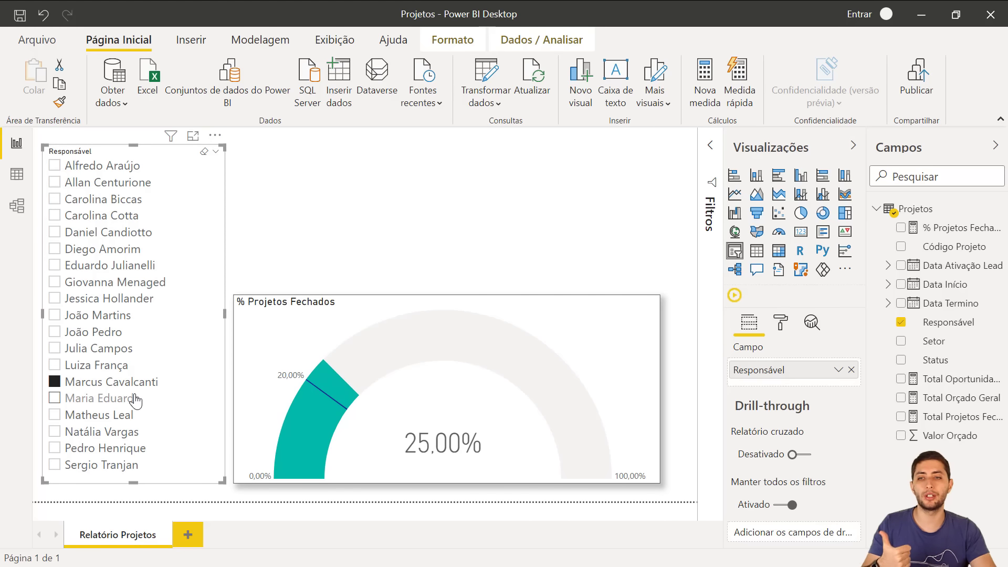
{"action": "left_click", "coordinate": [135, 394]}
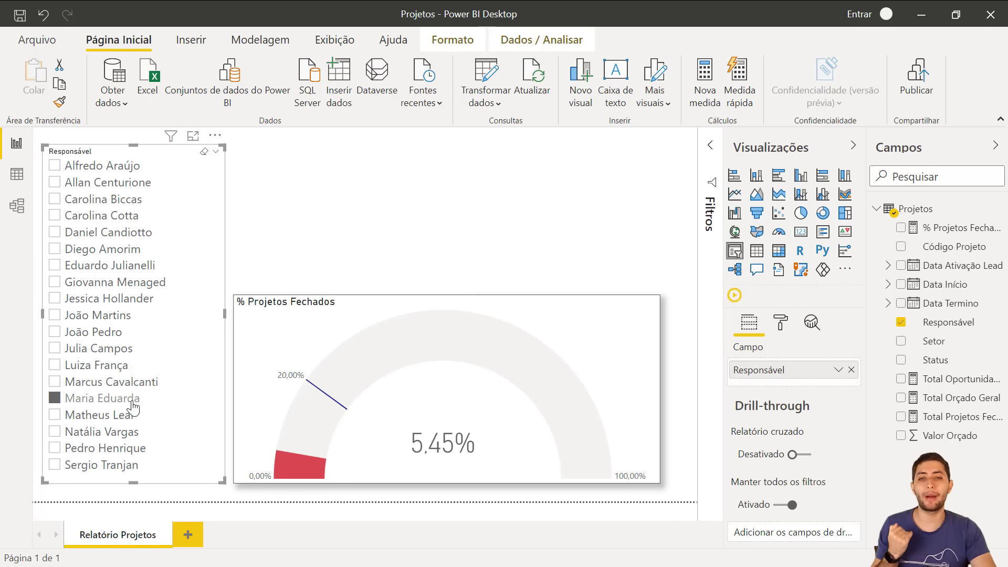
{"action": "left_click", "coordinate": [130, 451]}
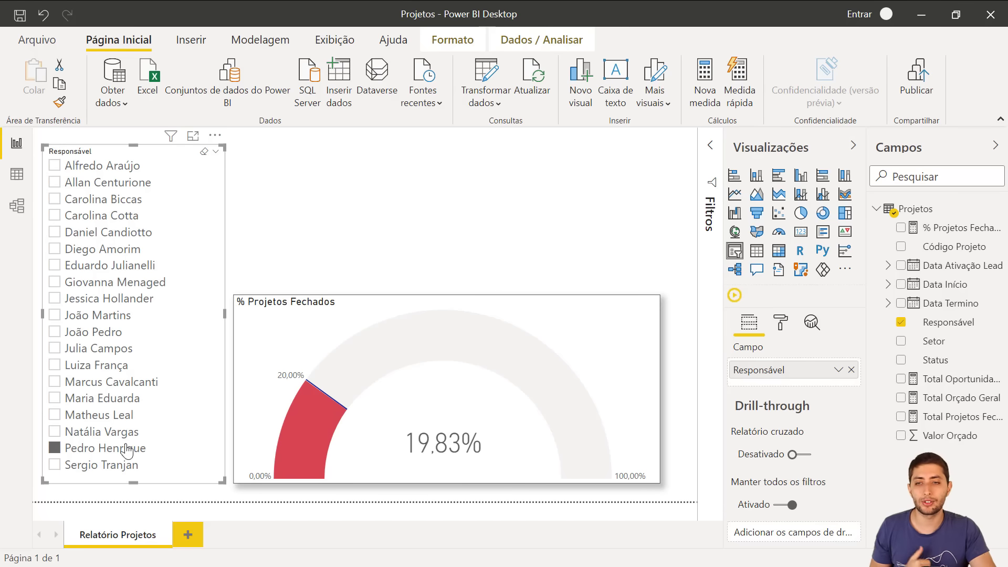
{"action": "left_click", "coordinate": [122, 432]}
{"action": "left_click", "coordinate": [120, 416]}
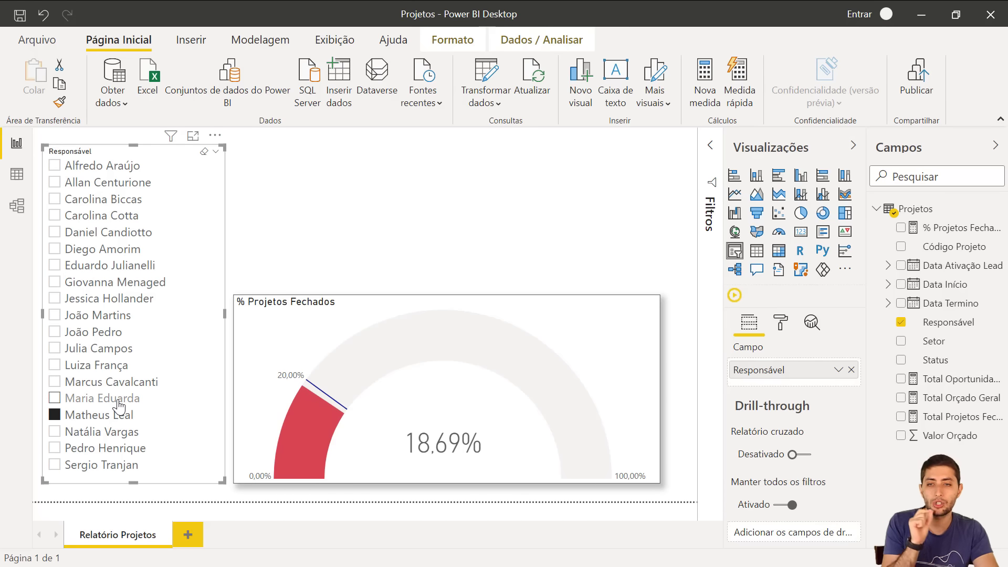
{"action": "left_click", "coordinate": [117, 399]}
{"action": "left_click", "coordinate": [114, 382]}
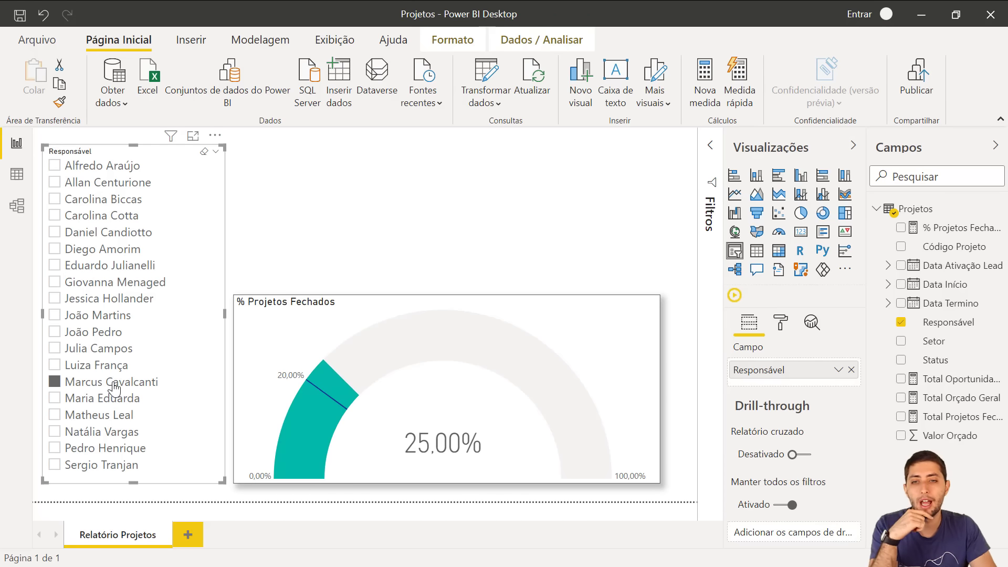
{"action": "left_click", "coordinate": [273, 234]}
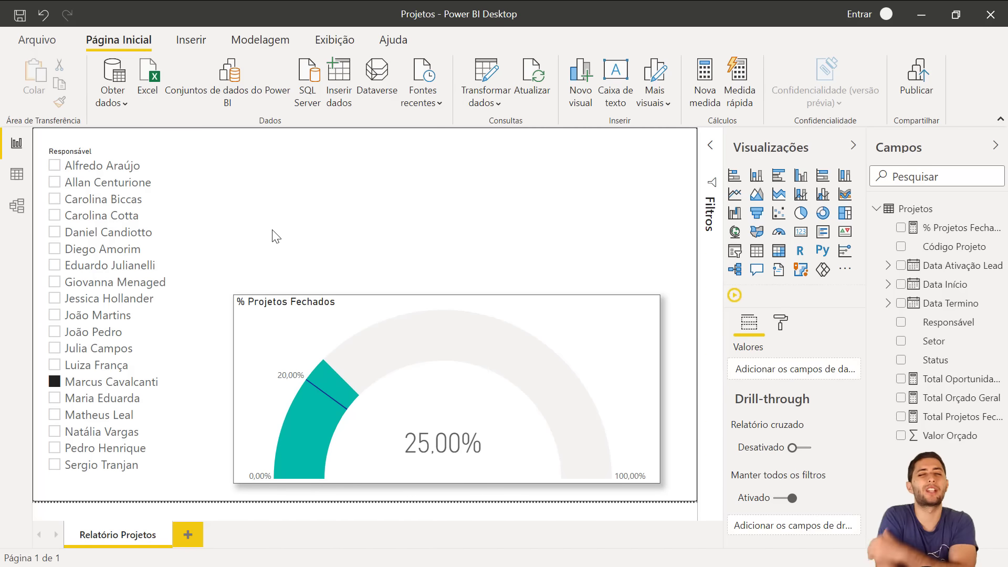